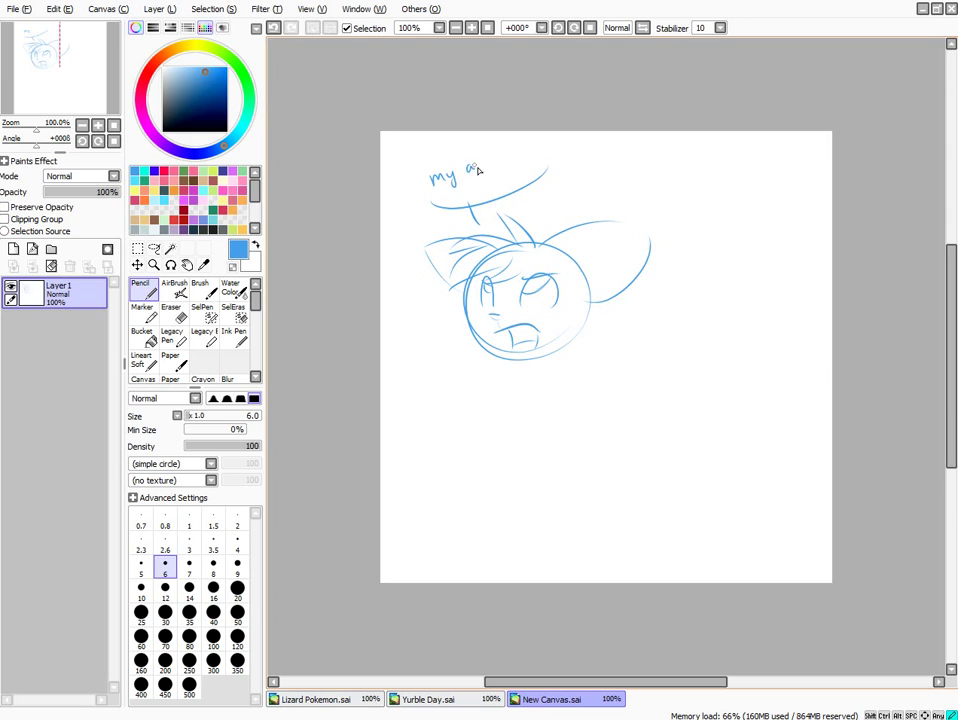
# Handwrite the speech text "my artist is unoriginal & boring." above the character's head with the blue pencil
pyautogui.moveTo(505, 149); pyautogui.dragTo(508, 161)
pyautogui.moveTo(502, 155); pyautogui.dragTo(513, 152)
pyautogui.click(439, 188)
pyautogui.moveTo(441, 192); pyautogui.dragTo(447, 199)
pyautogui.moveTo(507, 172)
pyautogui.mouseDown()
pyautogui.moveTo(502, 182)
pyautogui.moveTo(537, 173)
pyautogui.mouseUp()
pyautogui.moveTo(545, 156); pyautogui.dragTo(541, 173)
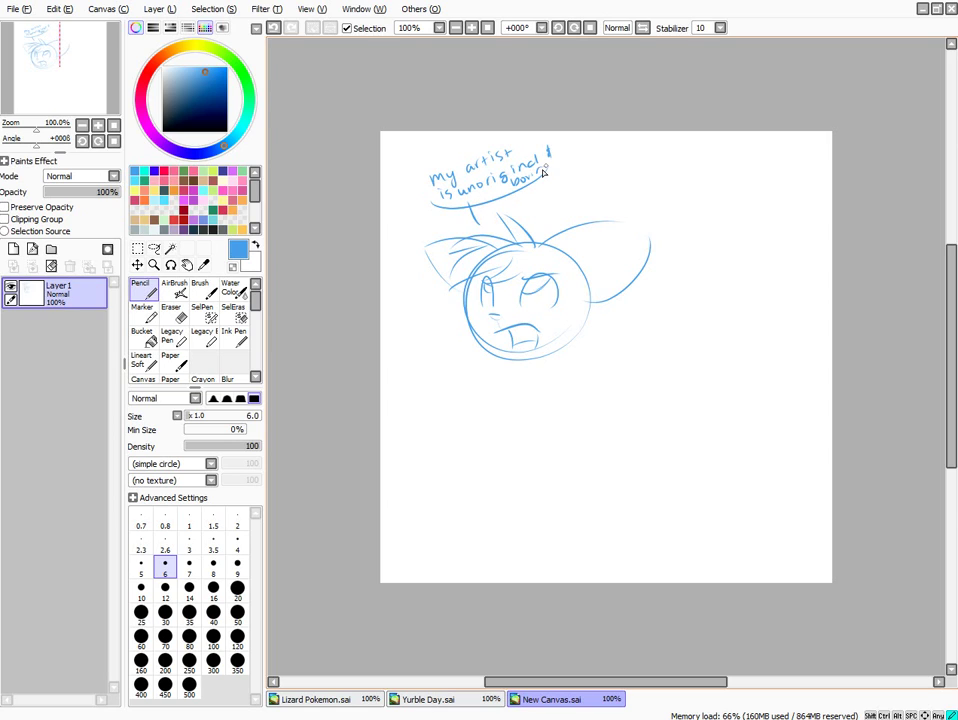
pyautogui.moveTo(549, 171); pyautogui.dragTo(552, 169)
# Sketch fur tufts on both cheeks, and the neckband and outstretched front leg below the head
pyautogui.moveTo(474, 270); pyautogui.dragTo(464, 315)
pyautogui.moveTo(588, 317)
pyautogui.mouseDown()
pyautogui.moveTo(601, 325)
pyautogui.moveTo(555, 349)
pyautogui.mouseUp()
pyautogui.moveTo(598, 360)
pyautogui.mouseDown()
pyautogui.moveTo(549, 391)
pyautogui.moveTo(470, 512)
pyautogui.mouseUp()
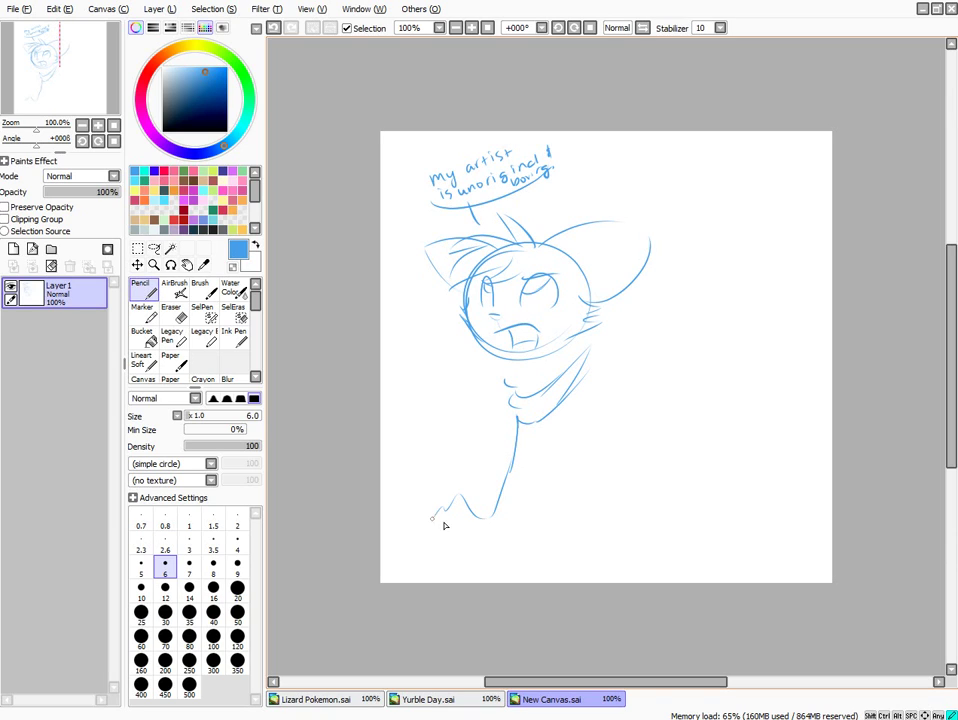
# Sketch the rest of the front legs with their paws and the front line of the neck
pyautogui.moveTo(511, 545); pyautogui.dragTo(545, 431)
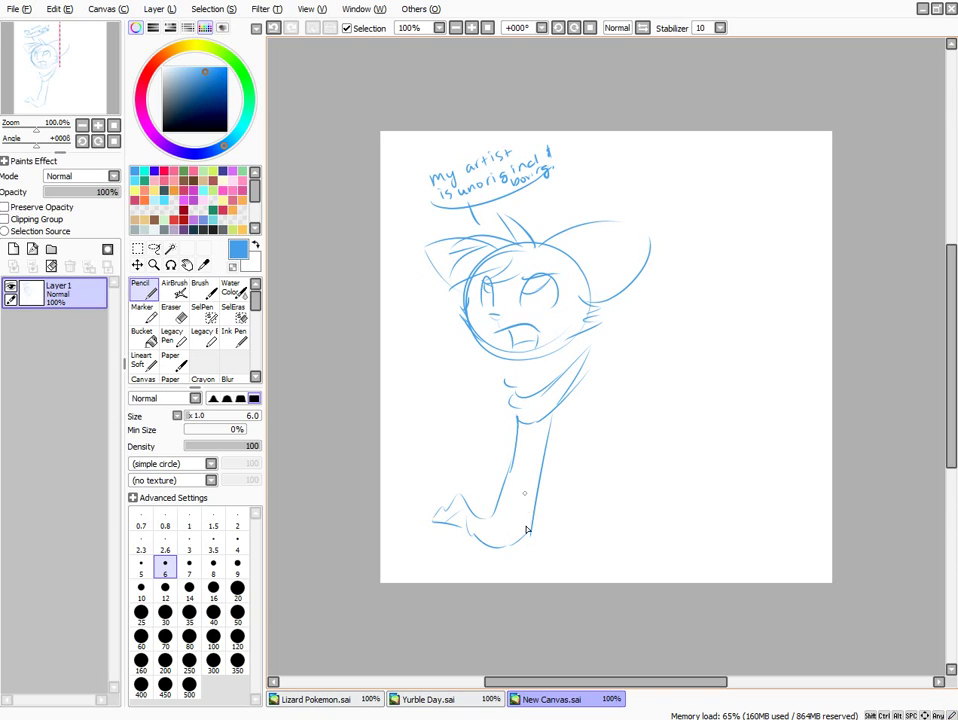
pyautogui.moveTo(527, 530); pyautogui.dragTo(542, 441)
pyautogui.moveTo(569, 378); pyautogui.dragTo(571, 486)
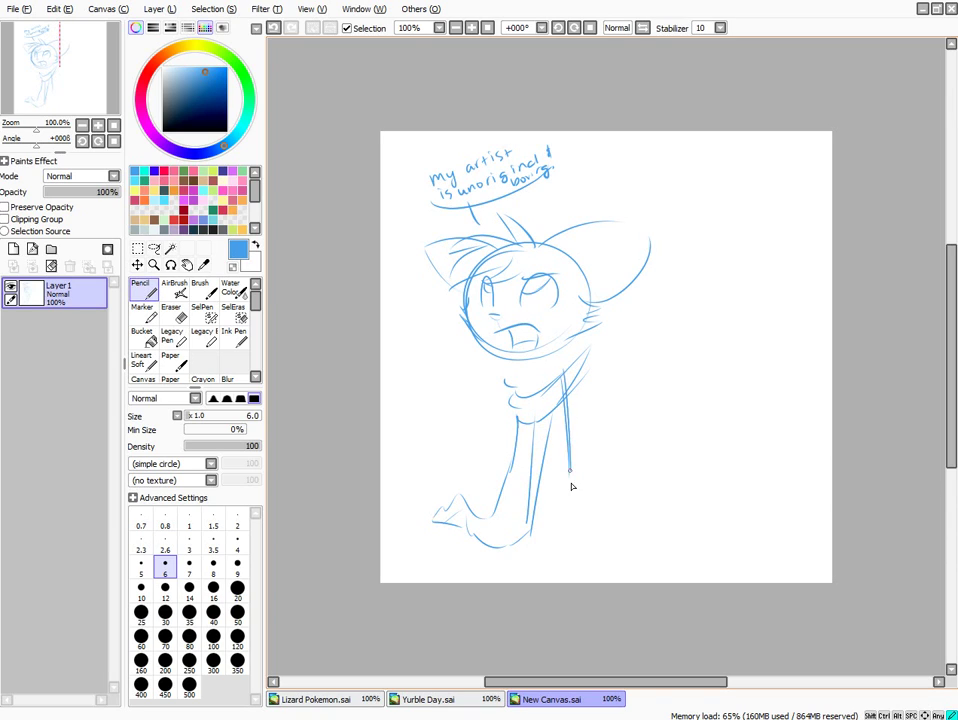
pyautogui.moveTo(498, 541)
pyautogui.mouseDown()
pyautogui.moveTo(564, 540)
pyautogui.moveTo(544, 546)
pyautogui.moveTo(547, 529)
pyautogui.moveTo(507, 535)
pyautogui.moveTo(535, 496)
pyautogui.moveTo(546, 425)
pyautogui.mouseUp()
pyautogui.moveTo(515, 362); pyautogui.dragTo(519, 408)
# Sketch the rounded chest, the start of the back and the large bushy tail
pyautogui.moveTo(521, 415); pyautogui.dragTo(592, 436)
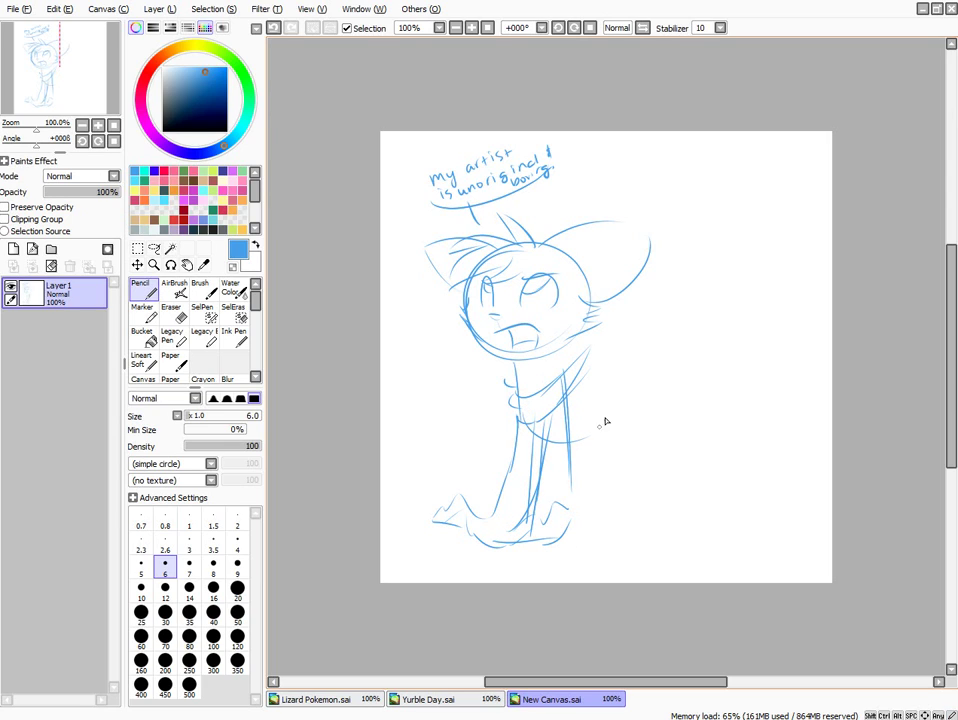
pyautogui.moveTo(574, 356)
pyautogui.mouseDown()
pyautogui.moveTo(604, 390)
pyautogui.moveTo(602, 423)
pyautogui.mouseUp()
pyautogui.moveTo(578, 332)
pyautogui.mouseDown()
pyautogui.moveTo(588, 361)
pyautogui.moveTo(661, 329)
pyautogui.moveTo(736, 324)
pyautogui.moveTo(760, 339)
pyautogui.mouseUp()
pyautogui.moveTo(705, 390)
pyautogui.mouseDown()
pyautogui.moveTo(716, 457)
pyautogui.moveTo(783, 484)
pyautogui.moveTo(814, 467)
pyautogui.moveTo(779, 373)
pyautogui.mouseUp()
pyautogui.moveTo(732, 339); pyautogui.dragTo(780, 374)
# Add outer lines and paw details to the front legs, and strengthen the line of the back
pyautogui.moveTo(571, 434); pyautogui.dragTo(573, 535)
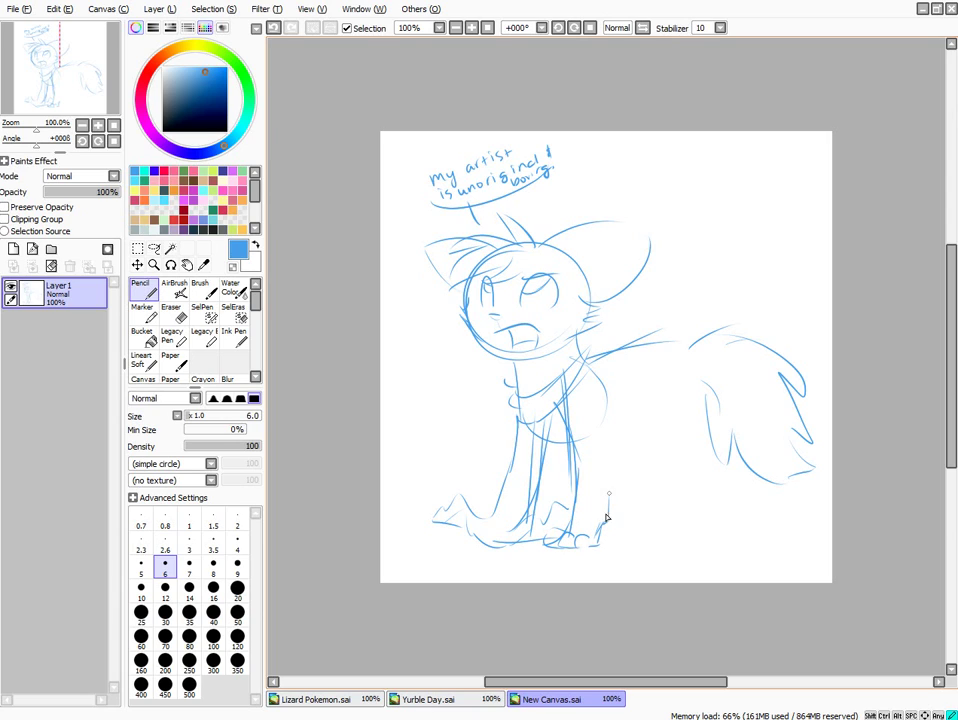
pyautogui.moveTo(608, 490); pyautogui.dragTo(611, 433)
pyautogui.moveTo(530, 428)
pyautogui.mouseDown()
pyautogui.moveTo(543, 510)
pyautogui.moveTo(512, 531)
pyautogui.moveTo(522, 541)
pyautogui.mouseUp()
pyautogui.moveTo(595, 357); pyautogui.dragTo(690, 343)
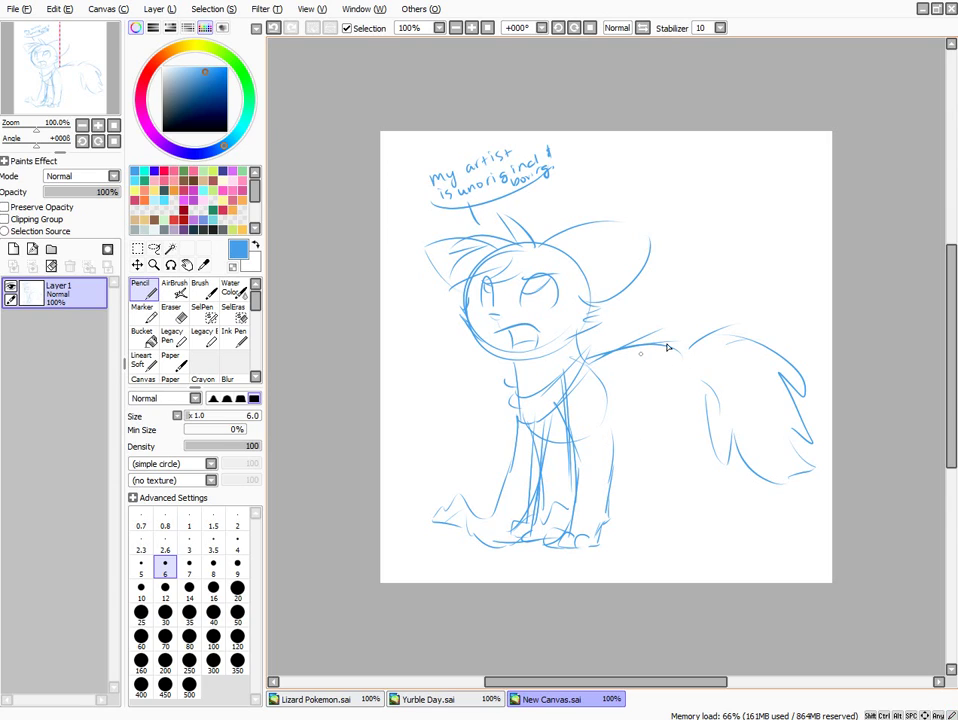
# Sketch the belly, rump and both hind legs with paws, plus a star mark on the hip
pyautogui.moveTo(645, 446); pyautogui.dragTo(673, 457)
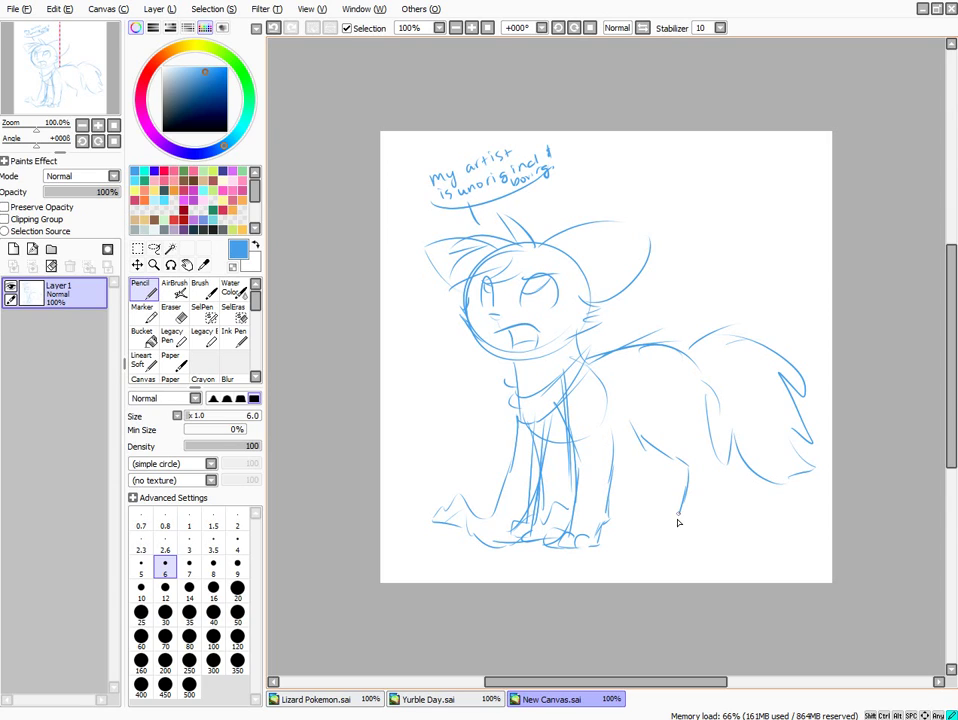
pyautogui.moveTo(683, 544); pyautogui.dragTo(698, 542)
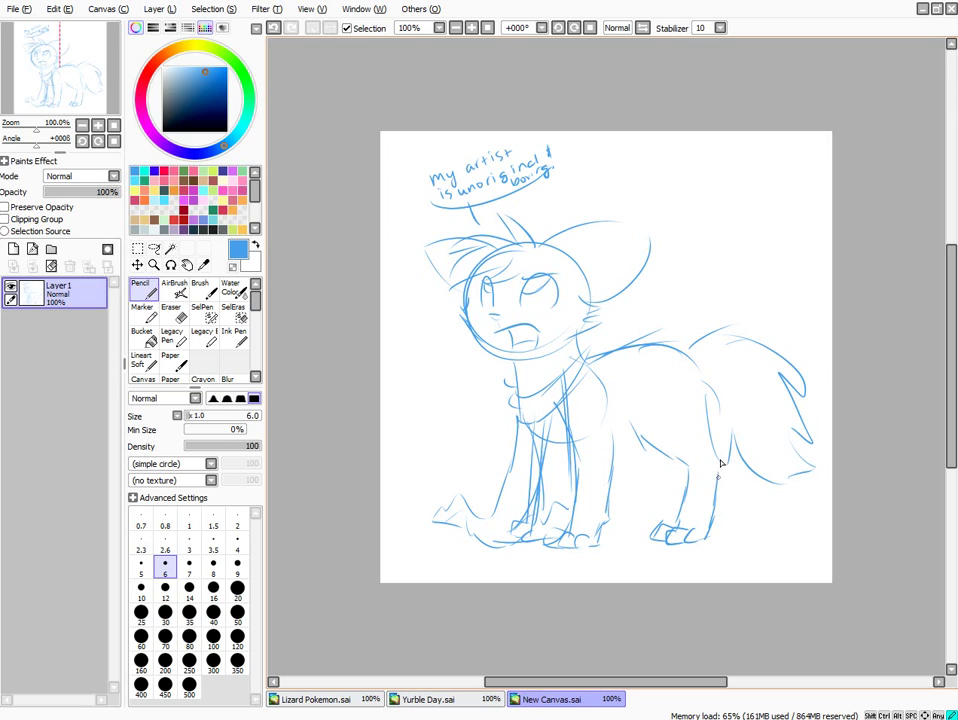
pyautogui.moveTo(707, 383); pyautogui.dragTo(716, 436)
pyautogui.moveTo(617, 444)
pyautogui.mouseDown()
pyautogui.moveTo(646, 443)
pyautogui.moveTo(619, 520)
pyautogui.moveTo(603, 534)
pyautogui.mouseUp()
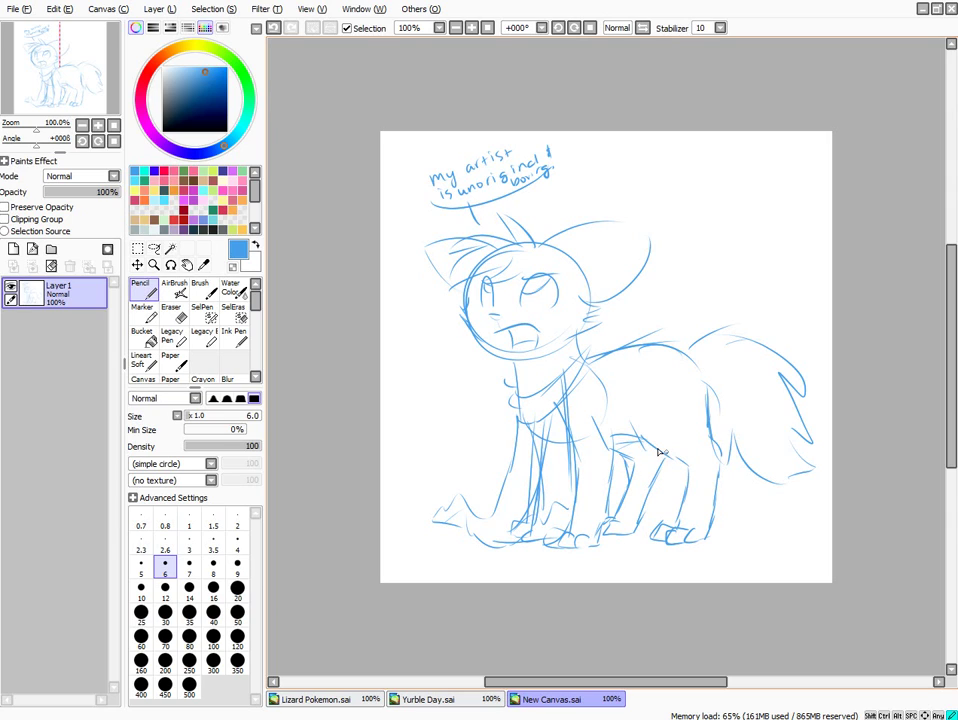
pyautogui.moveTo(662, 432); pyautogui.dragTo(684, 410)
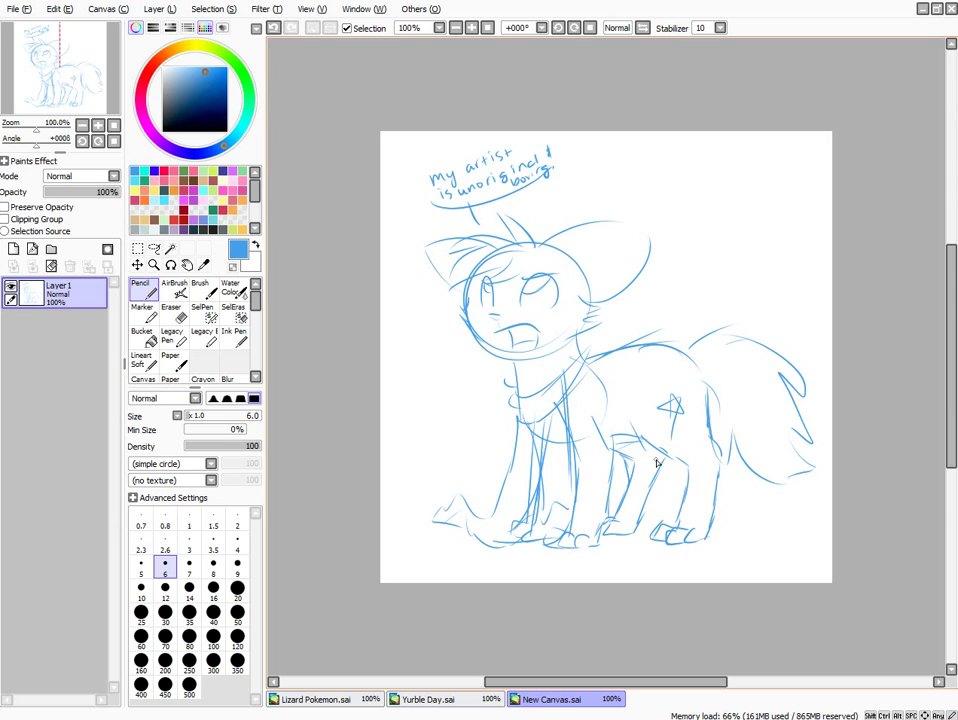
# Open Luna new.png from the Characters\Luna folder as a reference, and return to the sketch in New Canvas.sai
pyautogui.click(18, 9)
pyautogui.click(35, 37)
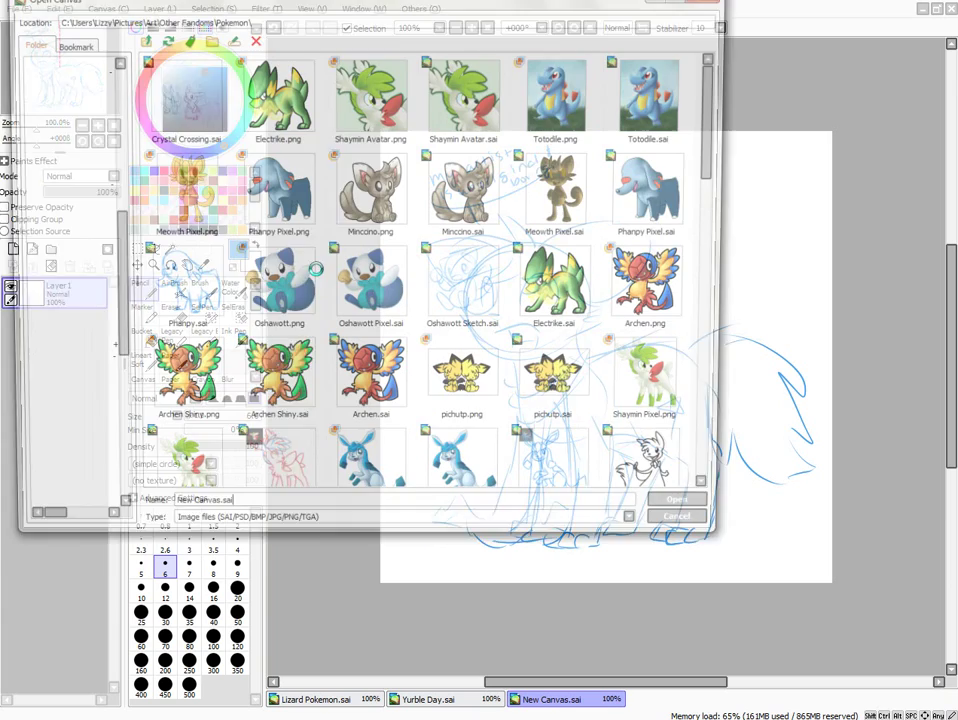
pyautogui.scroll(5, 80, 220)
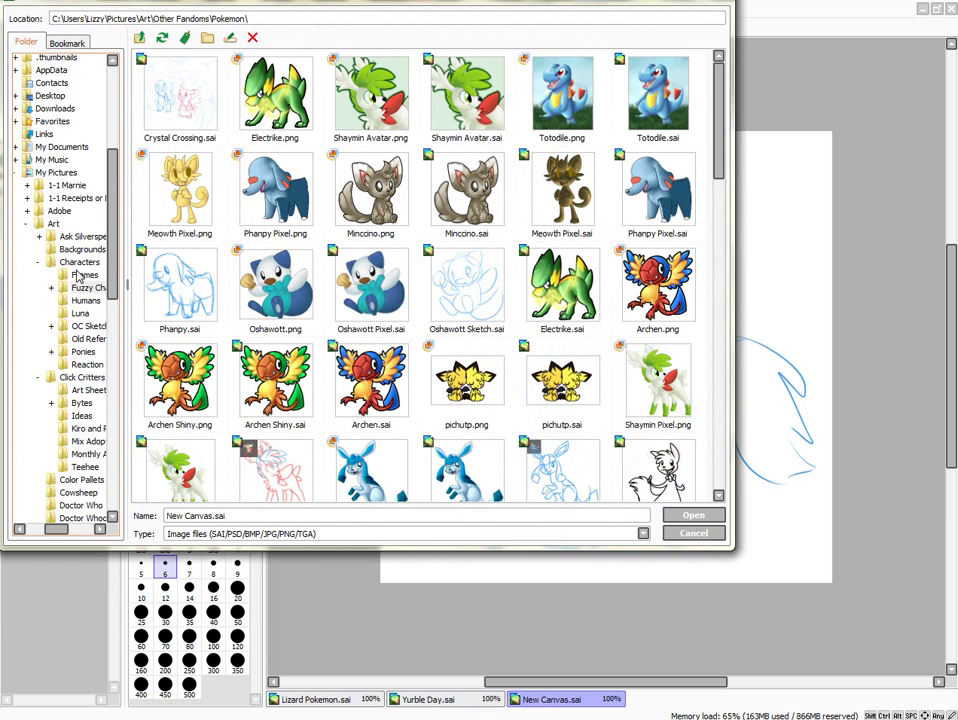
pyautogui.click(79, 313)
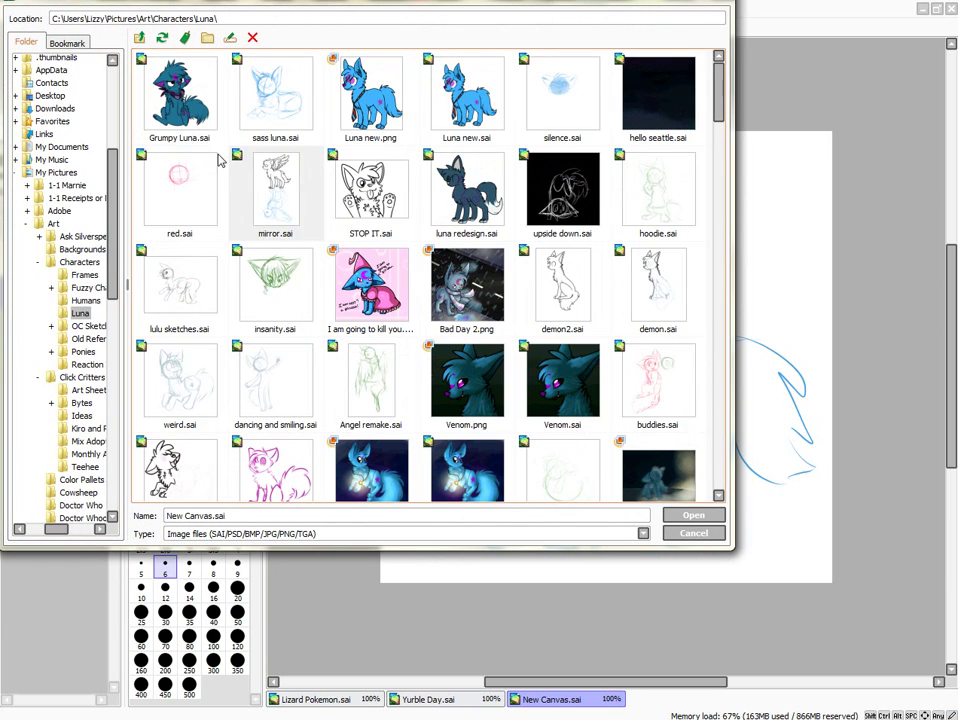
pyautogui.doubleClick(343, 118)
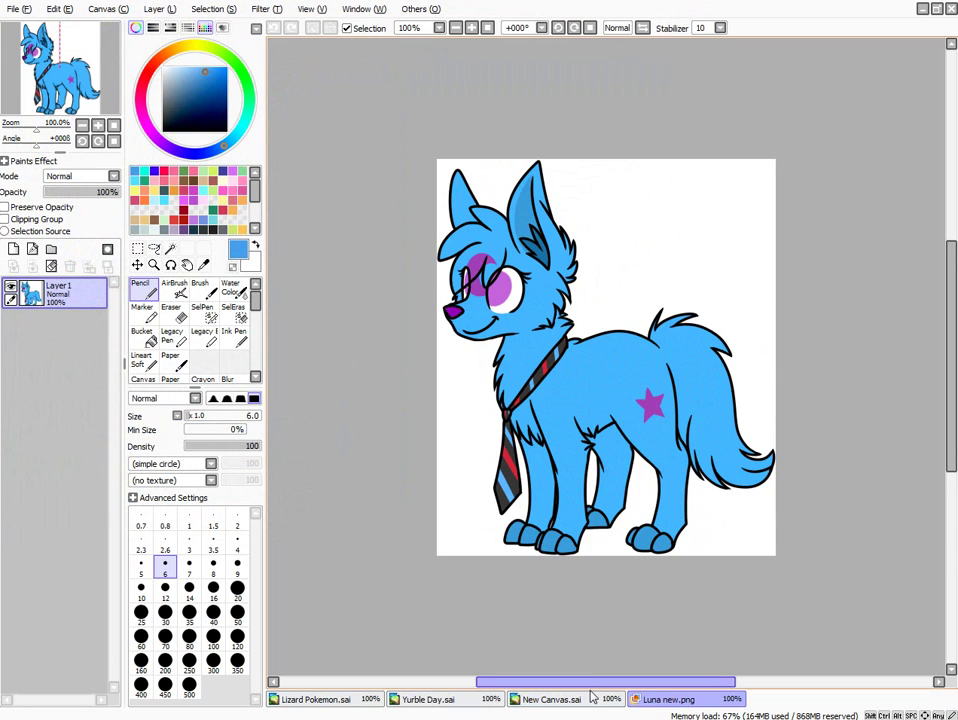
pyautogui.click(592, 700)
# Lower the sketch layer's opacity to 49%, add a new layer above it and choose black as the drawing colour
pyautogui.scroll(1, 413, 252)
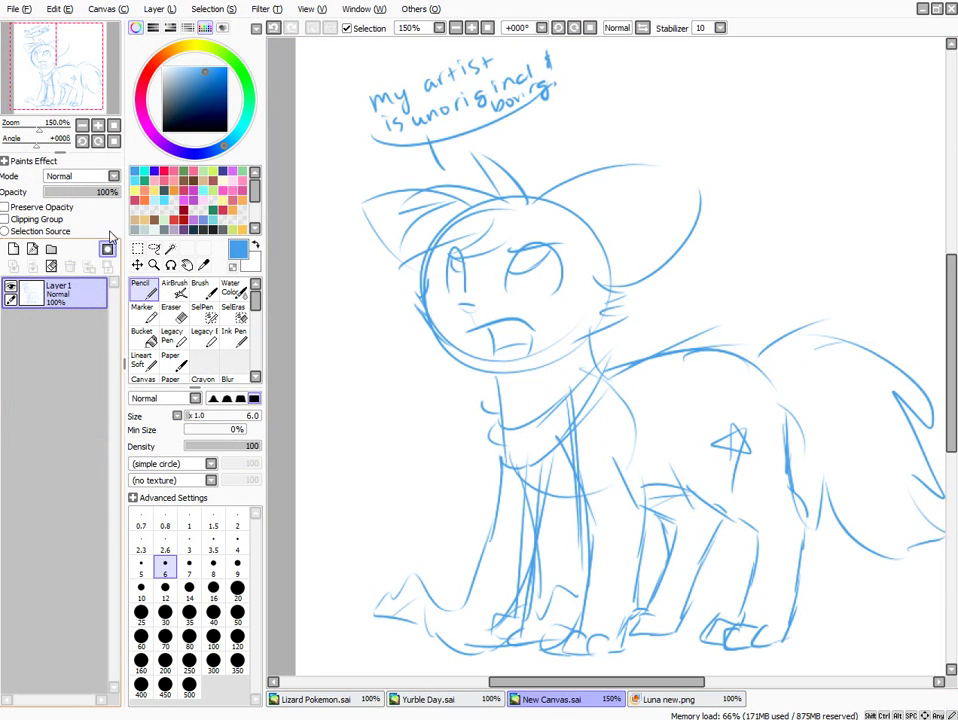
pyautogui.click(95, 192)
pyautogui.moveTo(94, 194); pyautogui.dragTo(78, 194)
pyautogui.click(13, 249)
pyautogui.click(164, 131)
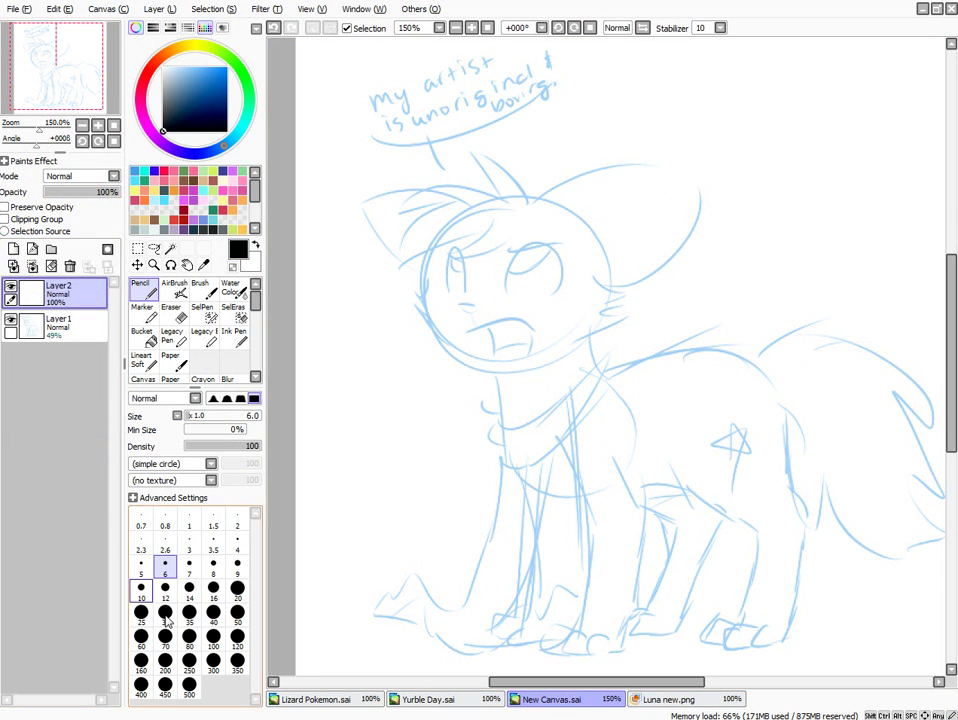
# Choose the Lineart Soft brush at size 5 and set the stabilizer to S-5
pyautogui.click(141, 360)
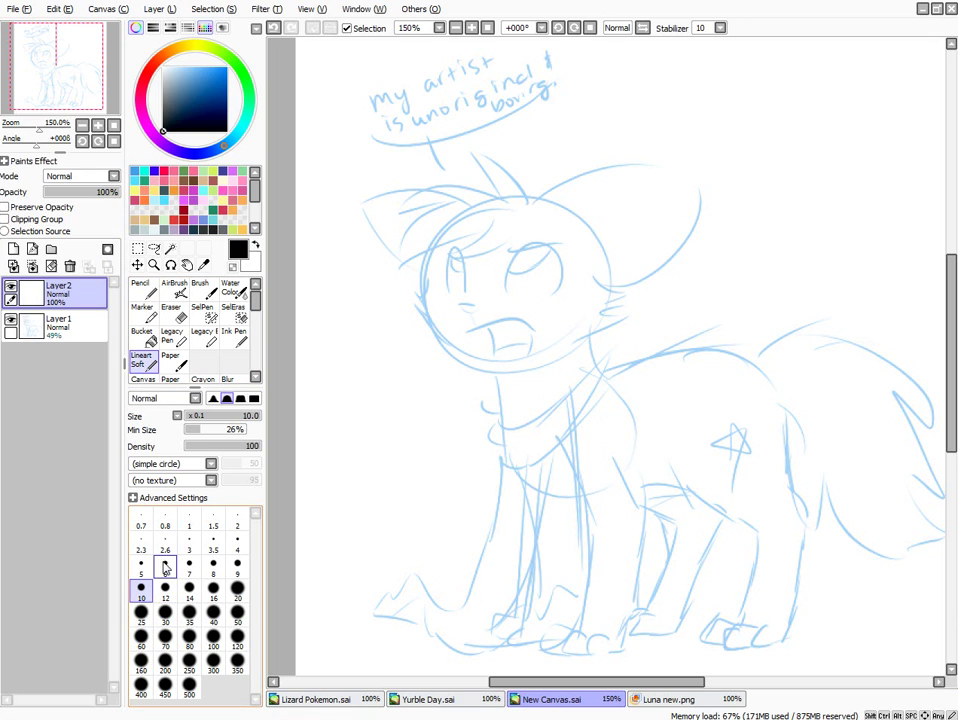
pyautogui.click(718, 28)
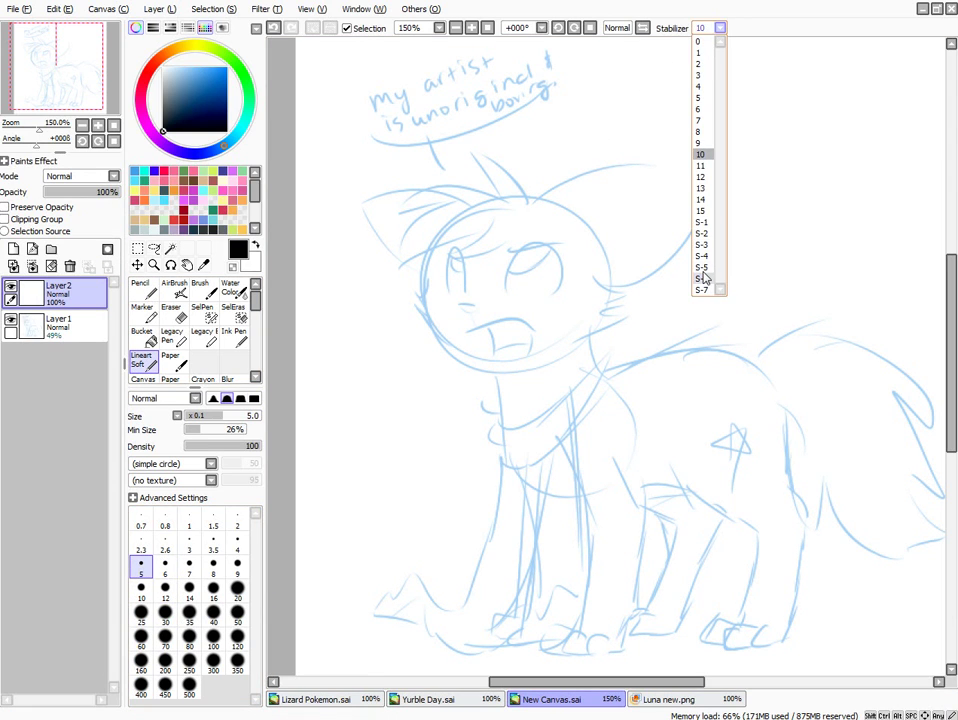
pyautogui.click(705, 275)
pyautogui.scroll(1, 598, 251)
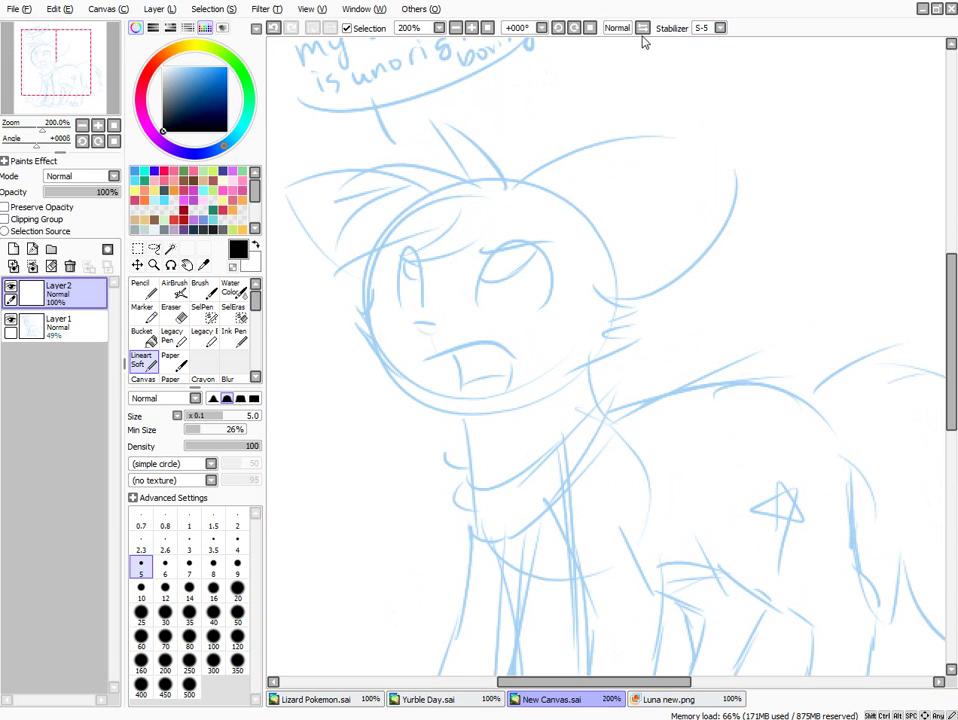
pyautogui.scroll(-2, 518, 243)
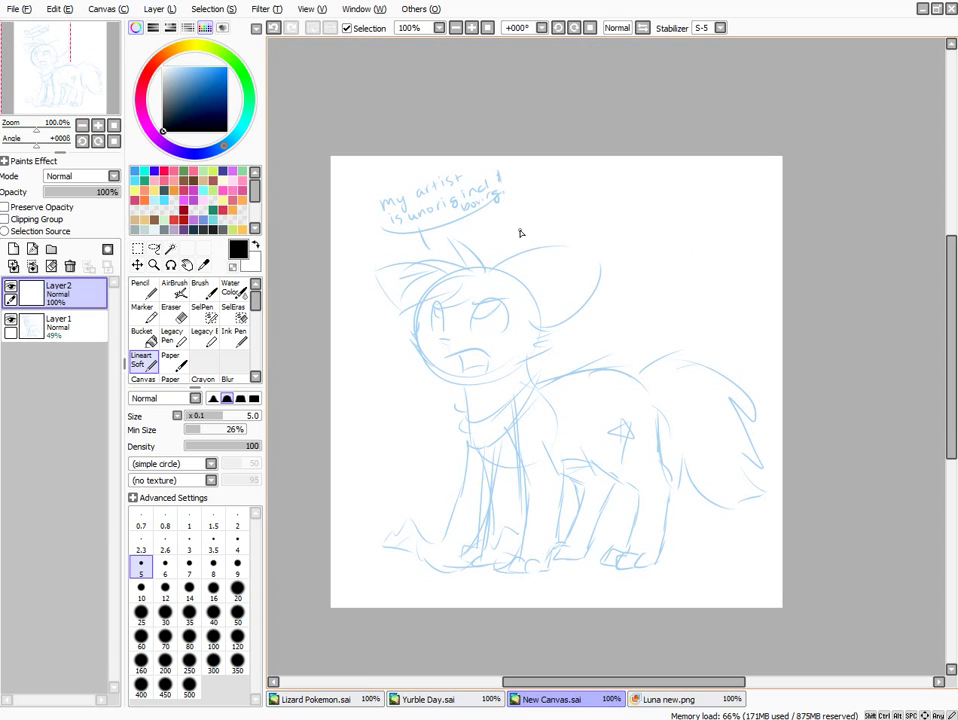
# Draw a labelled wavy test line beside the sketch with stabilizer 10 and another with stabilizer S-5
pyautogui.click(719, 28)
pyautogui.click(709, 155)
pyautogui.moveTo(546, 185)
pyautogui.mouseDown()
pyautogui.moveTo(546, 198)
pyautogui.moveTo(560, 190)
pyautogui.moveTo(654, 210)
pyautogui.moveTo(730, 186)
pyautogui.mouseUp()
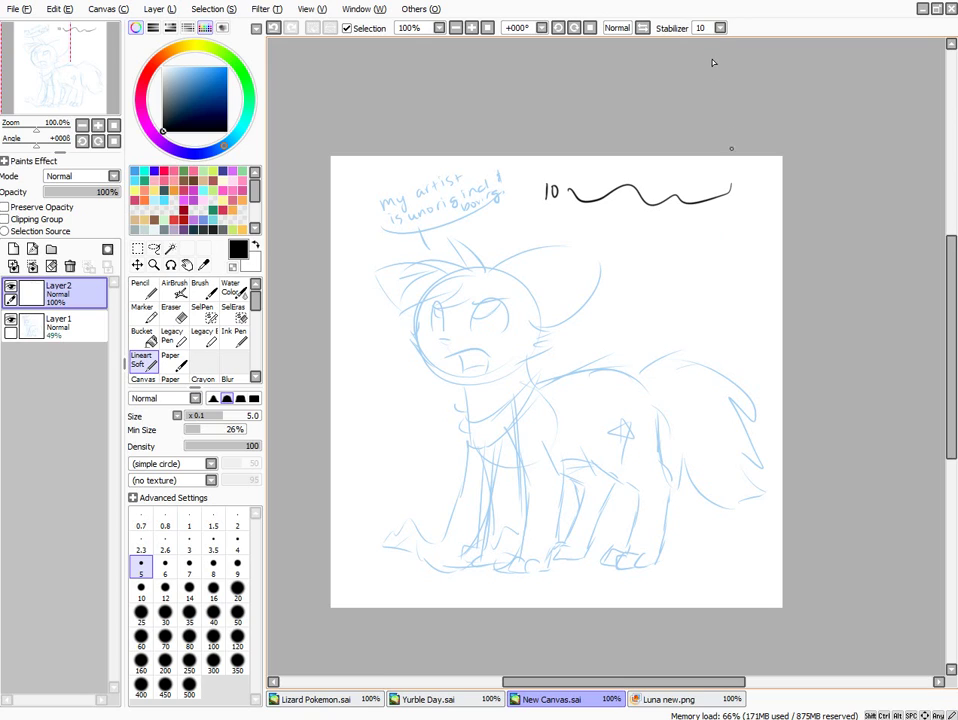
pyautogui.click(719, 28)
pyautogui.click(700, 267)
pyautogui.moveTo(544, 215)
pyautogui.mouseDown()
pyautogui.moveTo(540, 222)
pyautogui.moveTo(565, 222)
pyautogui.moveTo(577, 234)
pyautogui.moveTo(610, 225)
pyautogui.mouseUp()
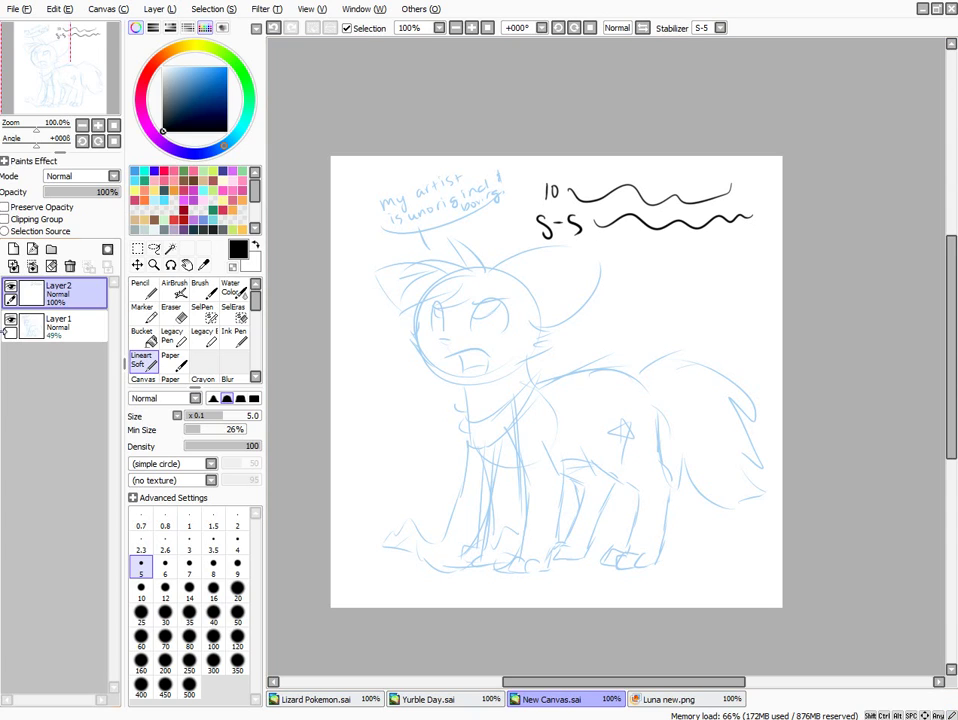
# Hide the layer with the test lines, add a new layer for the line art and set the stabilizer to S-3
pyautogui.click(11, 287)
pyautogui.click(13, 249)
pyautogui.scroll(2, 470, 297)
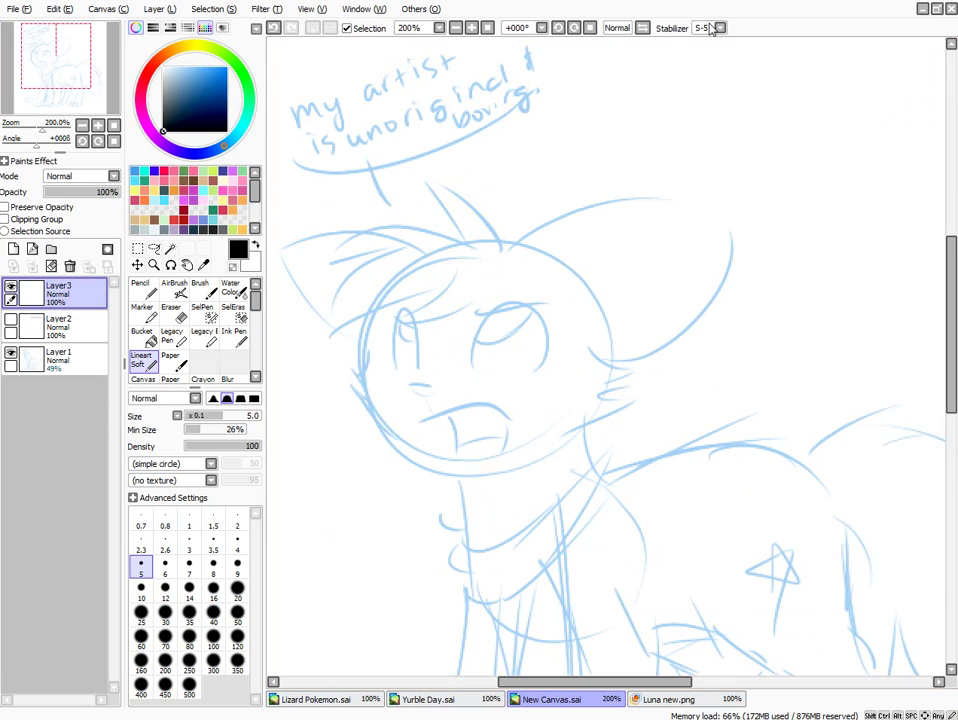
pyautogui.click(712, 28)
pyautogui.click(704, 250)
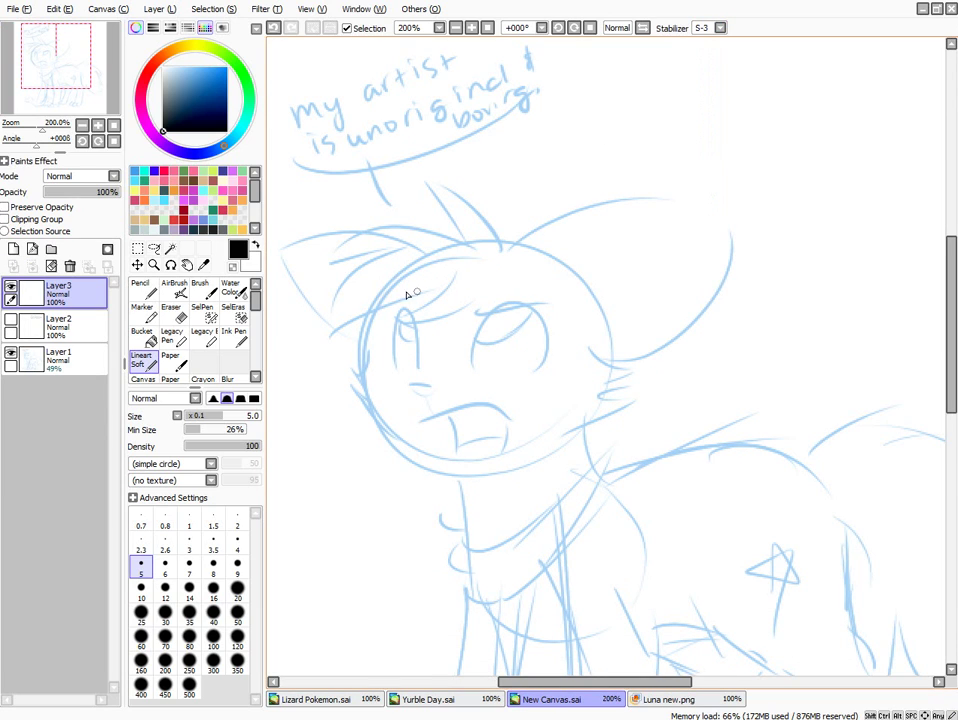
# Ink the pointed hair tuft and the swept bangs over the sketched head in black
pyautogui.moveTo(497, 257)
pyautogui.mouseDown()
pyautogui.moveTo(421, 183)
pyautogui.moveTo(467, 237)
pyautogui.moveTo(373, 217)
pyautogui.moveTo(343, 258)
pyautogui.moveTo(431, 255)
pyautogui.moveTo(404, 249)
pyautogui.moveTo(321, 307)
pyautogui.moveTo(358, 323)
pyautogui.moveTo(434, 287)
pyautogui.mouseUp()
pyautogui.hotkey('ctrl', 'z')
pyautogui.hotkey('ctrl', 'z')
pyautogui.hotkey('ctrl', 'z')
pyautogui.moveTo(505, 248)
pyautogui.mouseDown()
pyautogui.moveTo(413, 181)
pyautogui.moveTo(464, 237)
pyautogui.moveTo(360, 224)
pyautogui.moveTo(334, 266)
pyautogui.moveTo(421, 257)
pyautogui.moveTo(396, 258)
pyautogui.moveTo(321, 317)
pyautogui.moveTo(328, 325)
pyautogui.moveTo(450, 303)
pyautogui.moveTo(455, 291)
pyautogui.moveTo(457, 343)
pyautogui.mouseUp()
# Ink the nose and the frowning open mouth over the sketch
pyautogui.moveTo(422, 387)
pyautogui.mouseDown()
pyautogui.moveTo(412, 383)
pyautogui.moveTo(440, 387)
pyautogui.moveTo(424, 391)
pyautogui.moveTo(430, 419)
pyautogui.moveTo(507, 400)
pyautogui.moveTo(512, 452)
pyautogui.mouseUp()
pyautogui.hotkey('ctrl', 'z')
pyautogui.moveTo(453, 453); pyautogui.dragTo(514, 434)
pyautogui.hotkey('ctrl', 'z')
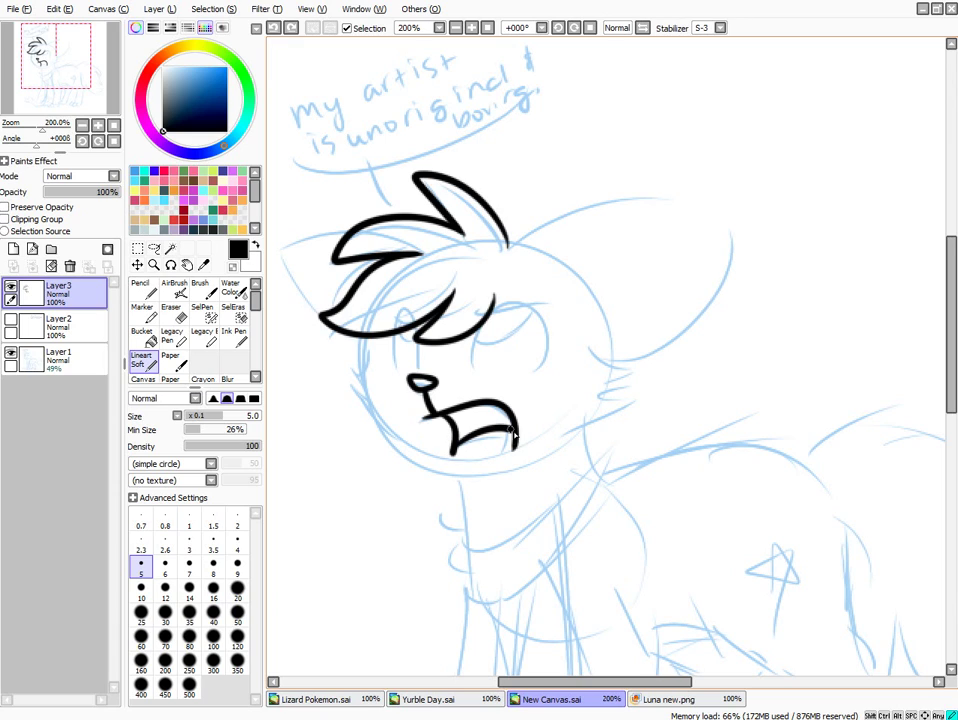
# Ink the outlines of the large near eye and the narrow far eye beneath the bangs
pyautogui.moveTo(474, 370)
pyautogui.mouseDown()
pyautogui.moveTo(488, 316)
pyautogui.moveTo(538, 312)
pyautogui.moveTo(540, 368)
pyautogui.mouseUp()
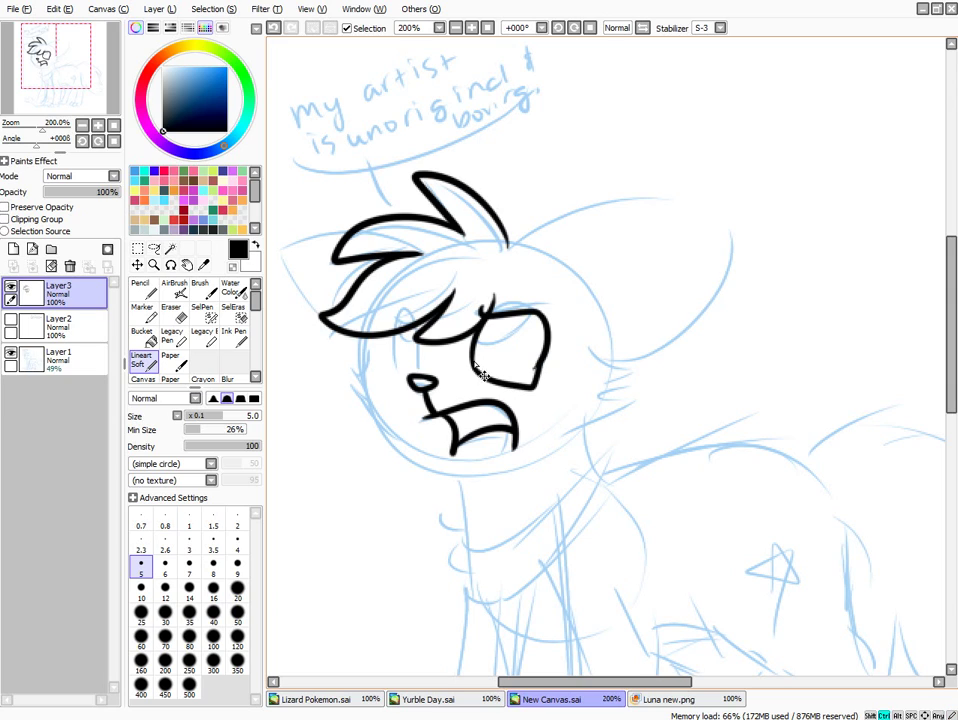
pyautogui.moveTo(472, 350); pyautogui.dragTo(533, 367)
pyautogui.hotkey('ctrl', 'z')
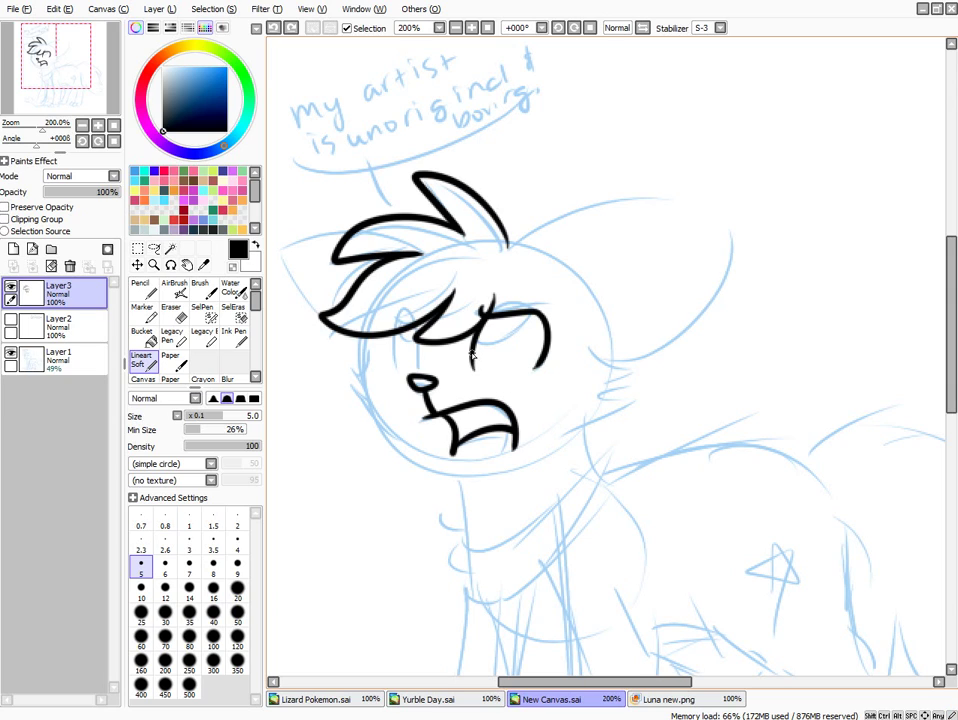
pyautogui.moveTo(473, 351); pyautogui.dragTo(540, 366)
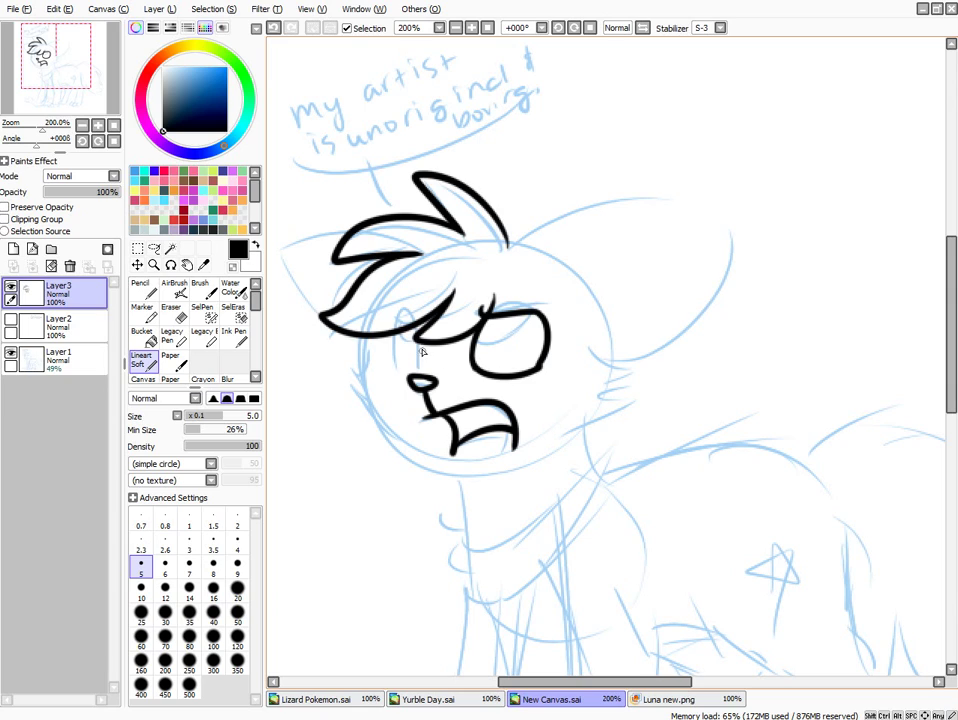
pyautogui.moveTo(414, 323)
pyautogui.mouseDown()
pyautogui.moveTo(399, 369)
pyautogui.moveTo(423, 372)
pyautogui.moveTo(418, 330)
pyautogui.mouseUp()
# Ink the large near ear with its inner outline and the spiky cheek fur beneath it
pyautogui.moveTo(508, 240)
pyautogui.mouseDown()
pyautogui.moveTo(570, 220)
pyautogui.moveTo(703, 205)
pyautogui.moveTo(700, 290)
pyautogui.moveTo(607, 350)
pyautogui.mouseUp()
pyautogui.moveTo(569, 294)
pyautogui.mouseDown()
pyautogui.moveTo(699, 227)
pyautogui.moveTo(613, 350)
pyautogui.moveTo(593, 352)
pyautogui.mouseUp()
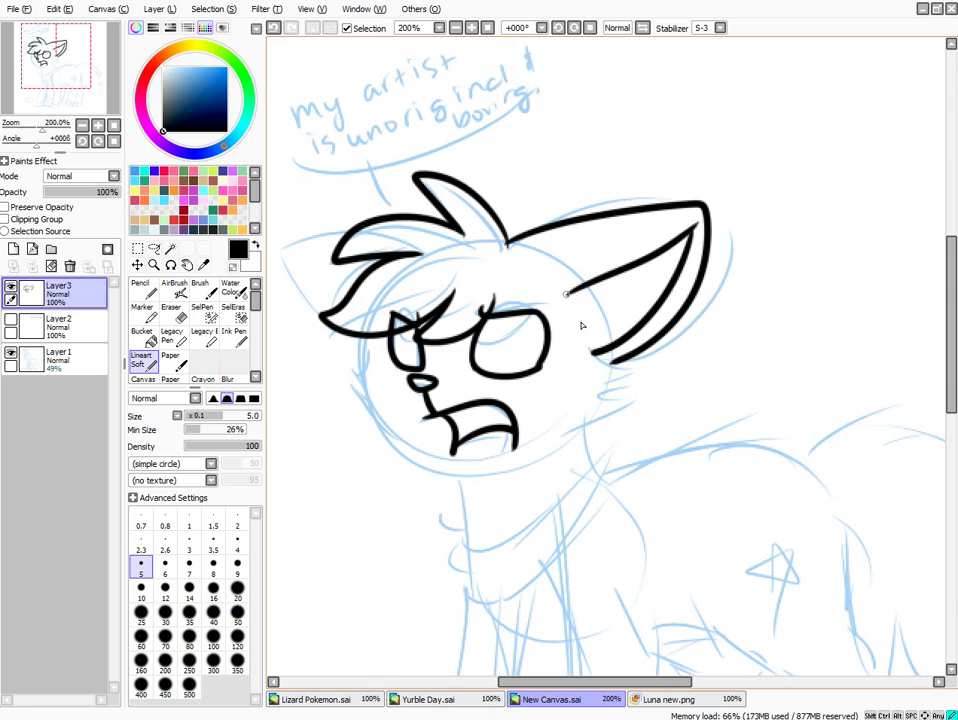
pyautogui.moveTo(569, 294)
pyautogui.mouseDown()
pyautogui.moveTo(588, 340)
pyautogui.moveTo(621, 365)
pyautogui.moveTo(601, 378)
pyautogui.moveTo(629, 373)
pyautogui.moveTo(583, 411)
pyautogui.moveTo(615, 409)
pyautogui.moveTo(567, 431)
pyautogui.mouseUp()
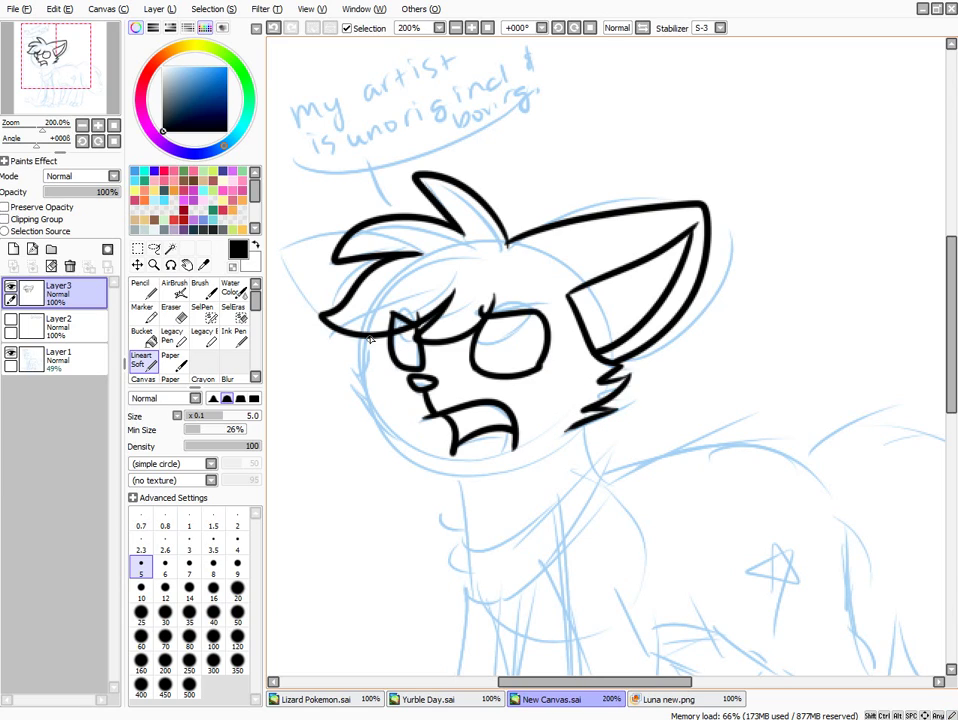
# Ink the far cheek's fur tufts and the jawline running under the mouth to the near cheek
pyautogui.moveTo(370, 340)
pyautogui.mouseDown()
pyautogui.moveTo(360, 363)
pyautogui.moveTo(367, 383)
pyautogui.moveTo(353, 396)
pyautogui.moveTo(421, 460)
pyautogui.moveTo(475, 468)
pyautogui.mouseUp()
pyautogui.hotkey('ctrl', 'z')
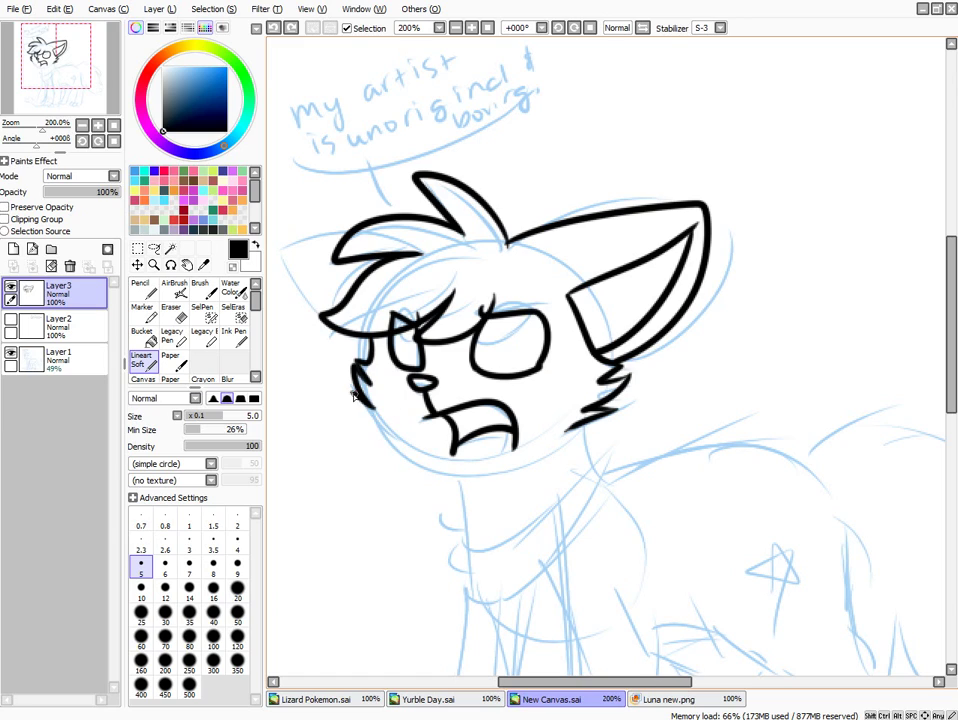
pyautogui.moveTo(355, 392)
pyautogui.mouseDown()
pyautogui.moveTo(381, 430)
pyautogui.moveTo(560, 442)
pyautogui.mouseUp()
pyautogui.hotkey('ctrl', 'z')
pyautogui.moveTo(354, 393)
pyautogui.mouseDown()
pyautogui.moveTo(388, 434)
pyautogui.moveTo(558, 432)
pyautogui.mouseUp()
# Ink the far ear with its inner outline, and add the upturned iris curve inside the large eye
pyautogui.moveTo(338, 247)
pyautogui.mouseDown()
pyautogui.moveTo(298, 298)
pyautogui.moveTo(360, 354)
pyautogui.mouseUp()
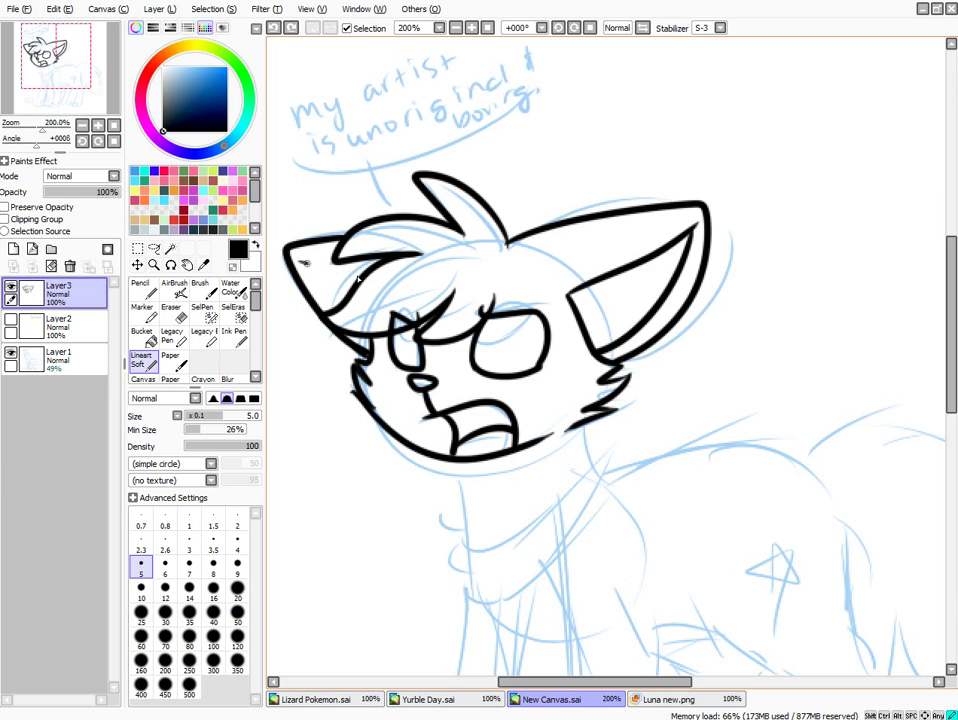
pyautogui.moveTo(306, 265); pyautogui.dragTo(348, 316)
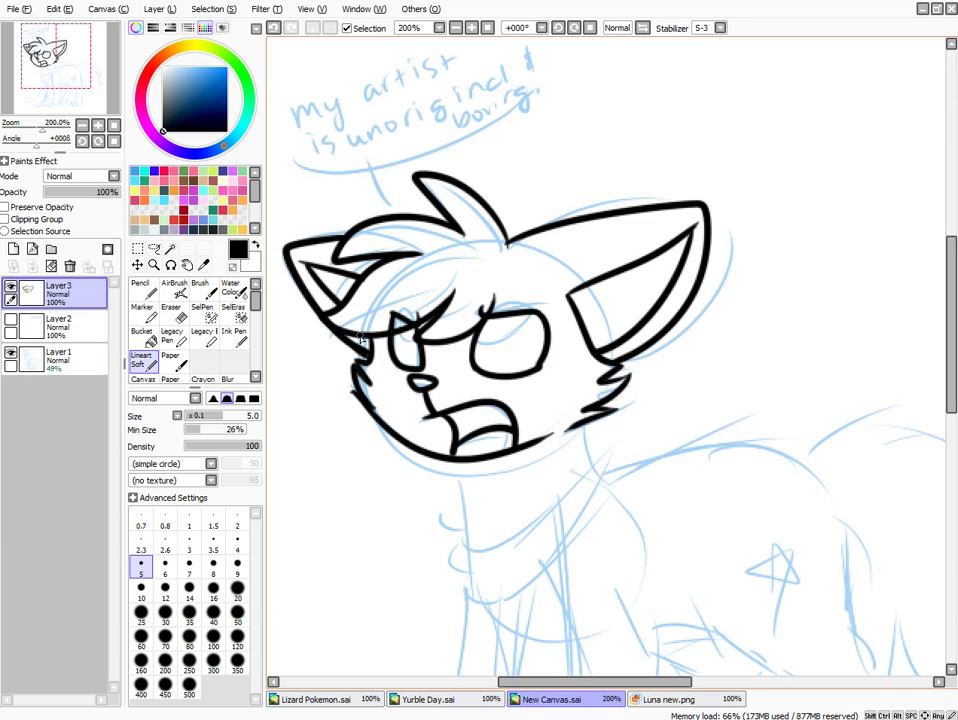
pyautogui.moveTo(477, 337); pyautogui.dragTo(526, 319)
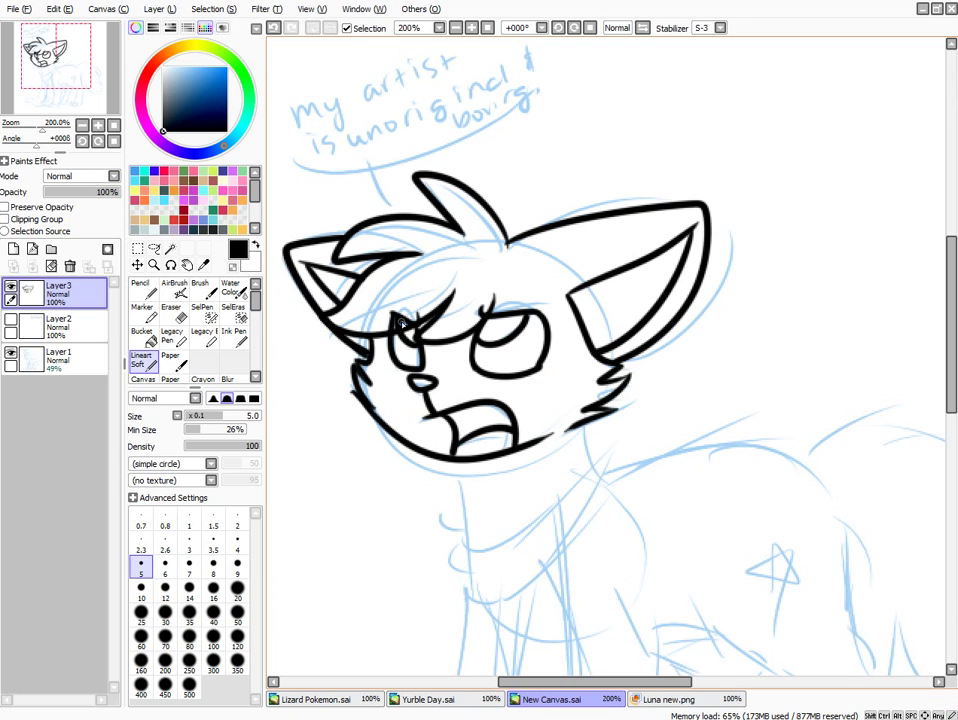
# Ink the spiky chest fur beneath the chin and the scarf wrapping around the neck with its inner fold line
pyautogui.scroll(-2, 420, 342)
pyautogui.scroll(1, 431, 447)
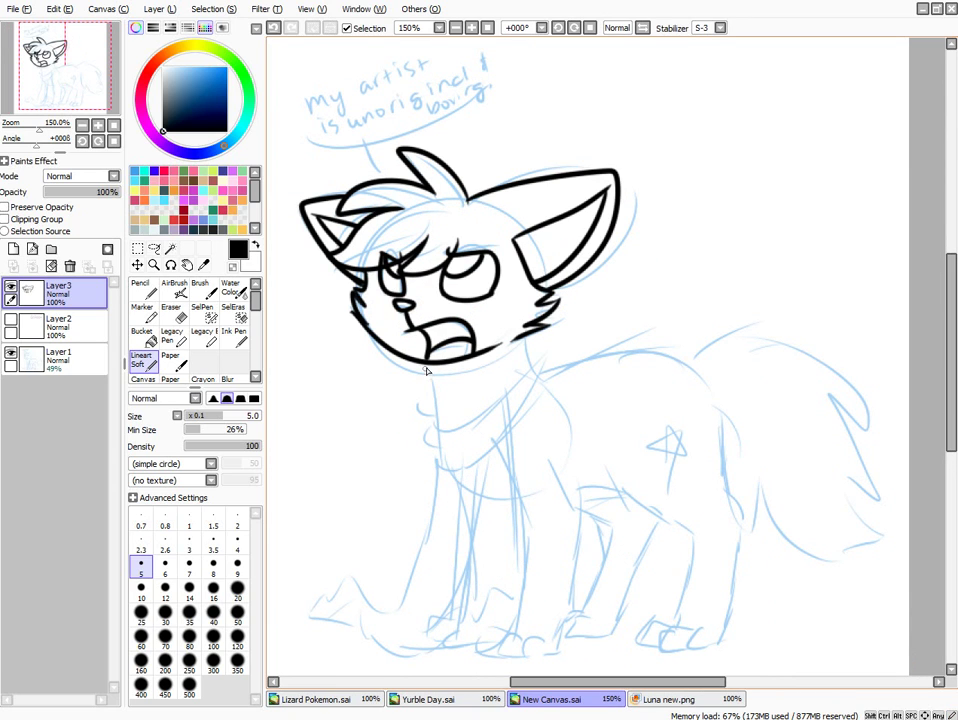
pyautogui.moveTo(428, 376)
pyautogui.mouseDown()
pyautogui.moveTo(418, 425)
pyautogui.moveTo(442, 384)
pyautogui.moveTo(419, 391)
pyautogui.moveTo(438, 382)
pyautogui.moveTo(423, 420)
pyautogui.moveTo(439, 403)
pyautogui.moveTo(450, 440)
pyautogui.moveTo(490, 402)
pyautogui.mouseUp()
pyautogui.hotkey('ctrl', 'z')
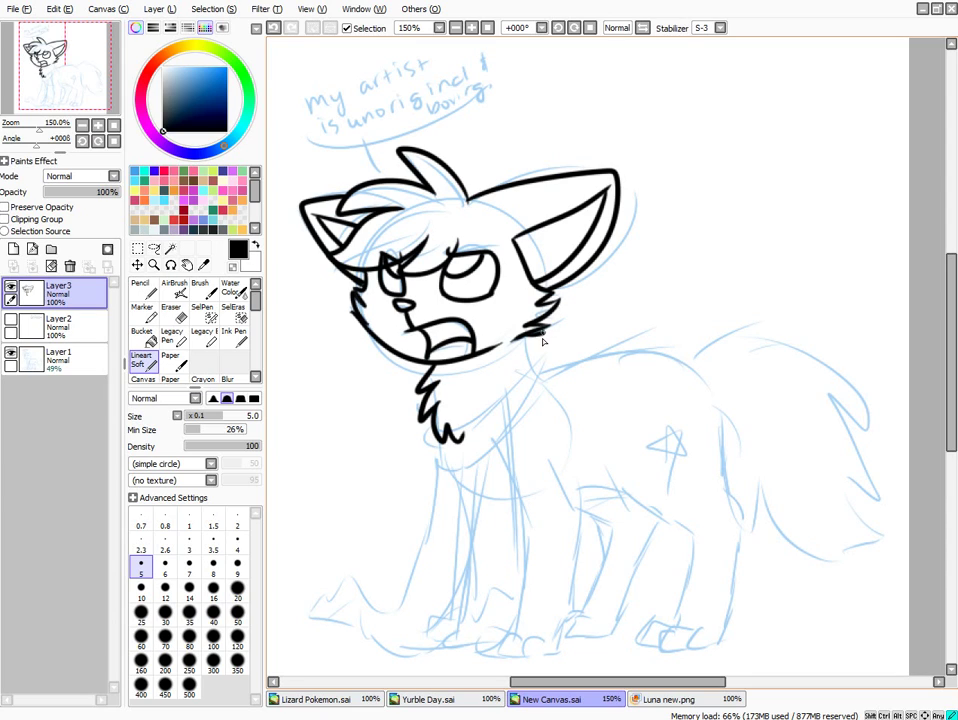
pyautogui.moveTo(541, 331)
pyautogui.mouseDown()
pyautogui.moveTo(507, 396)
pyautogui.moveTo(458, 440)
pyautogui.moveTo(418, 444)
pyautogui.moveTo(450, 450)
pyautogui.moveTo(442, 453)
pyautogui.moveTo(533, 420)
pyautogui.mouseUp()
pyautogui.hotkey('ctrl', 'z')
pyautogui.moveTo(558, 379)
pyautogui.mouseDown()
pyautogui.moveTo(558, 365)
pyautogui.moveTo(535, 370)
pyautogui.moveTo(492, 440)
pyautogui.mouseUp()
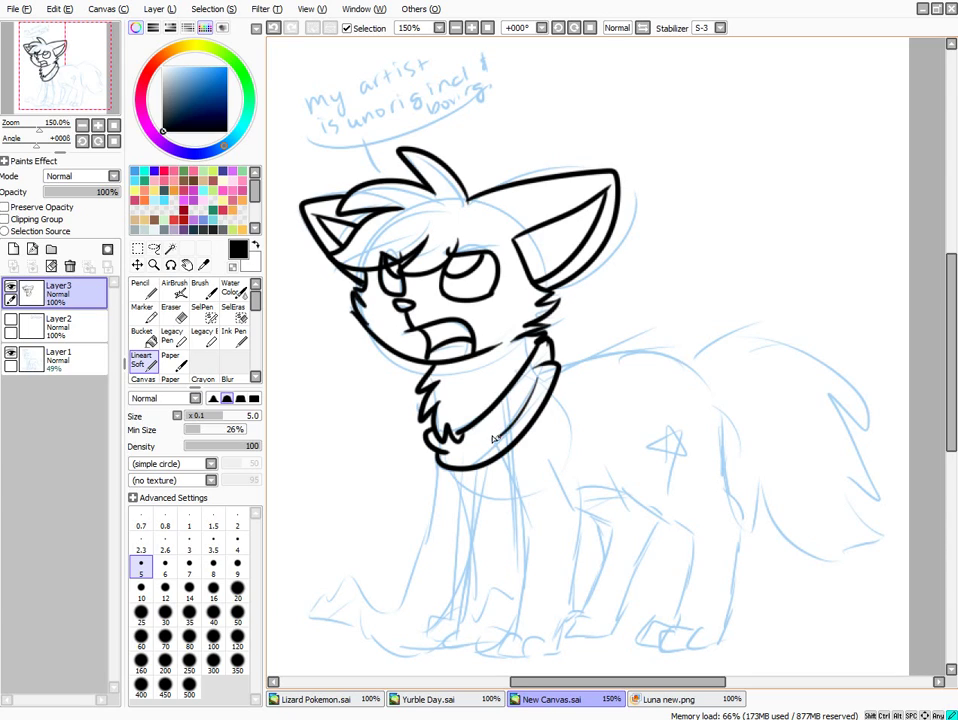
# Ink the raised far foreleg with its long paw, the near foreleg's upper lines and the small fur tuft between them
pyautogui.moveTo(436, 477)
pyautogui.mouseDown()
pyautogui.moveTo(428, 562)
pyautogui.moveTo(385, 604)
pyautogui.moveTo(358, 588)
pyautogui.moveTo(322, 614)
pyautogui.moveTo(398, 641)
pyautogui.moveTo(419, 637)
pyautogui.moveTo(451, 590)
pyautogui.moveTo(455, 483)
pyautogui.moveTo(476, 610)
pyautogui.moveTo(426, 646)
pyautogui.moveTo(474, 645)
pyautogui.mouseUp()
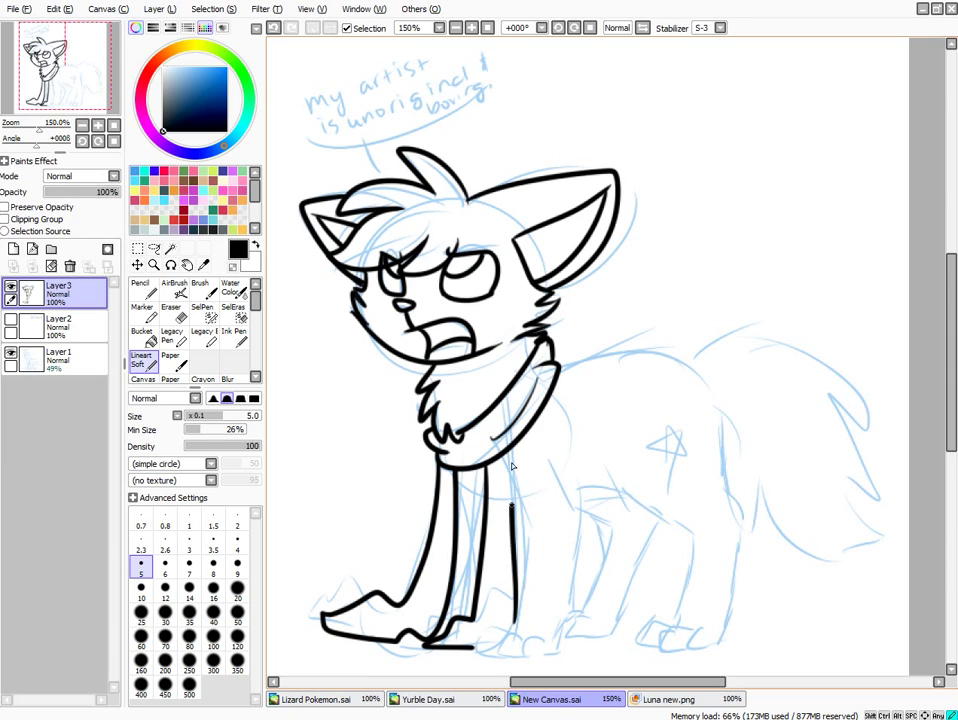
pyautogui.moveTo(511, 457); pyautogui.dragTo(515, 618)
pyautogui.moveTo(457, 470)
pyautogui.mouseDown()
pyautogui.moveTo(481, 494)
pyautogui.moveTo(450, 566)
pyautogui.moveTo(450, 584)
pyautogui.moveTo(462, 566)
pyautogui.moveTo(448, 603)
pyautogui.mouseUp()
pyautogui.hotkey('ctrl', 'z')
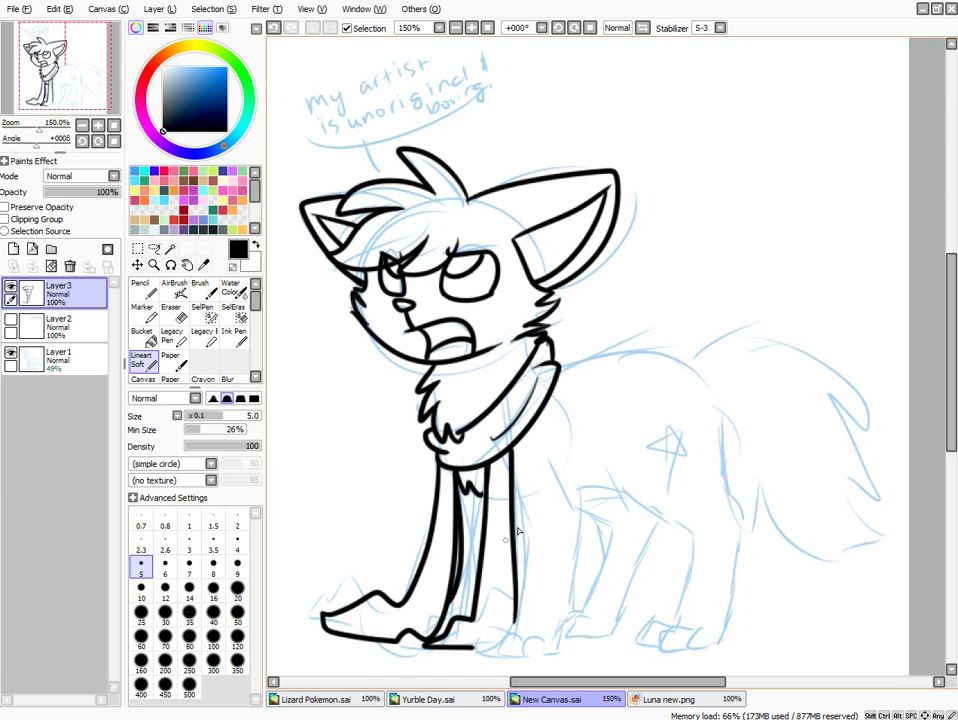
pyautogui.moveTo(520, 502); pyautogui.dragTo(505, 651)
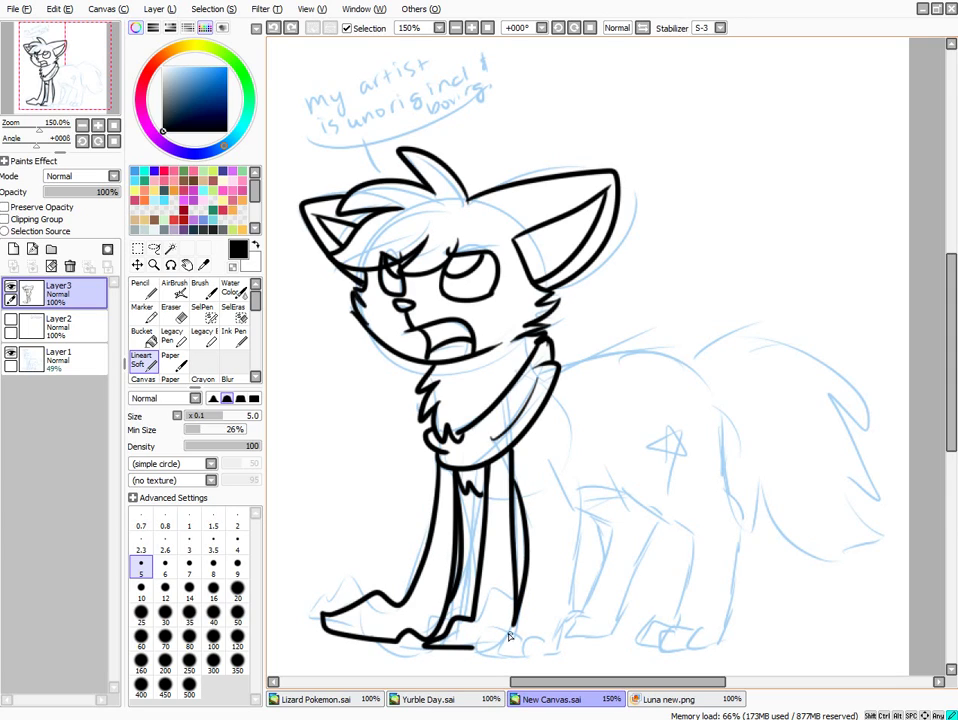
# Ink the near front paw's rounded toes and the leg's rear edge up to the spiky elbow fur
pyautogui.moveTo(507, 633)
pyautogui.mouseDown()
pyautogui.moveTo(508, 647)
pyautogui.moveTo(518, 640)
pyautogui.moveTo(545, 650)
pyautogui.mouseUp()
pyautogui.hotkey('ctrl', 'z')
pyautogui.moveTo(542, 633)
pyautogui.mouseDown()
pyautogui.moveTo(550, 654)
pyautogui.moveTo(529, 636)
pyautogui.moveTo(545, 655)
pyautogui.mouseUp()
pyautogui.hotkey('ctrl', 'z')
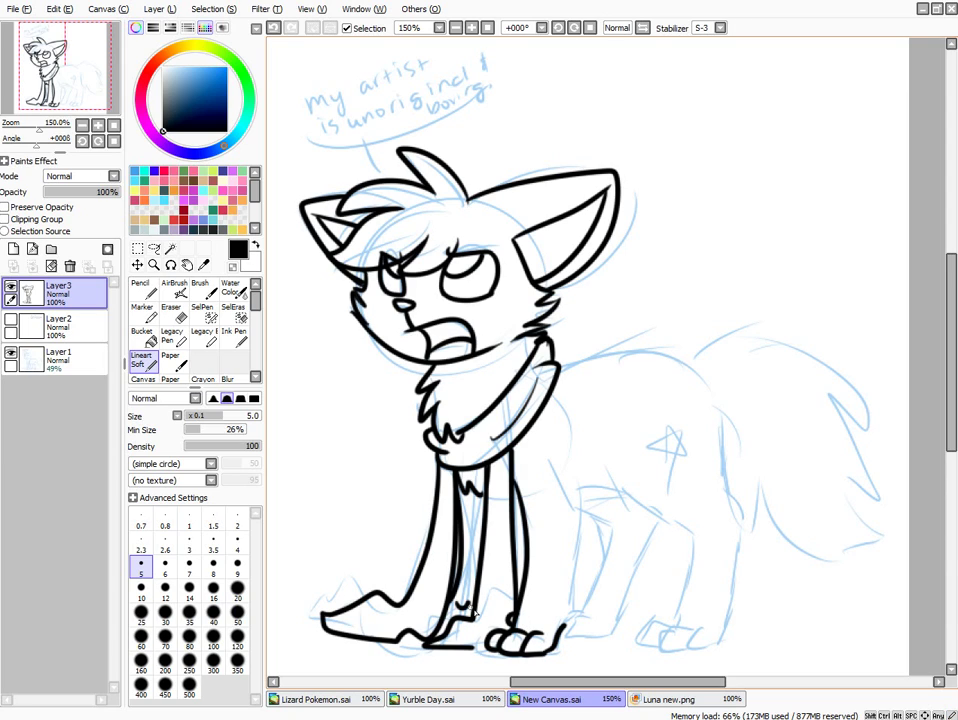
pyautogui.moveTo(568, 568)
pyautogui.mouseDown()
pyautogui.moveTo(579, 526)
pyautogui.moveTo(598, 508)
pyautogui.moveTo(578, 484)
pyautogui.moveTo(578, 465)
pyautogui.moveTo(591, 507)
pyautogui.moveTo(571, 544)
pyautogui.mouseUp()
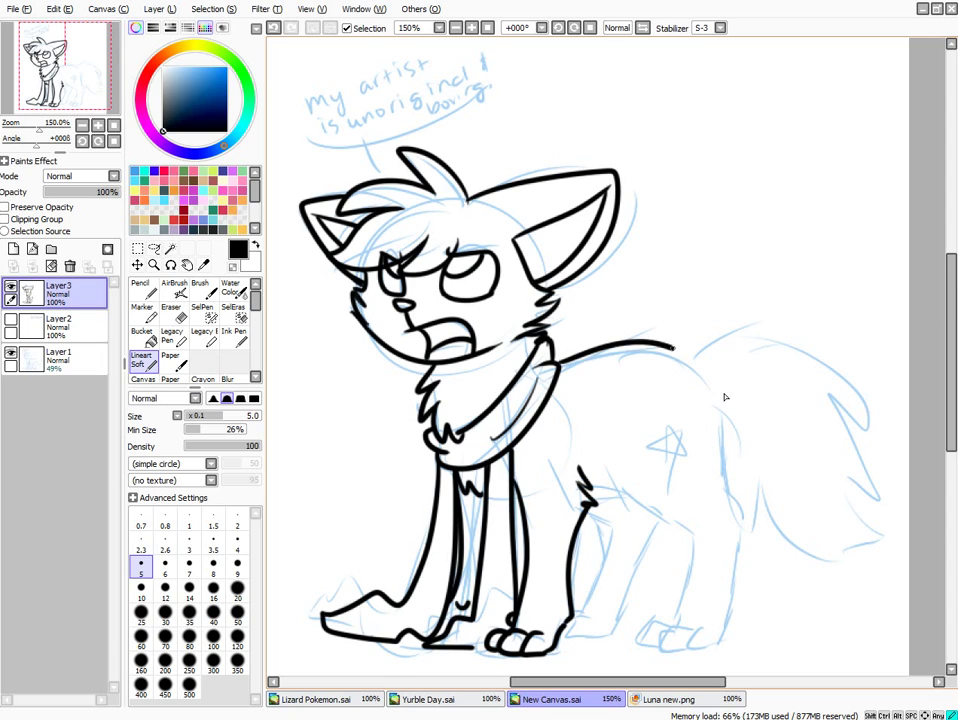
# Ink the curved back line and the bushy tail with its pointed fur tips
pyautogui.moveTo(556, 366); pyautogui.dragTo(725, 410)
pyautogui.moveTo(700, 360)
pyautogui.mouseDown()
pyautogui.moveTo(767, 308)
pyautogui.moveTo(741, 338)
pyautogui.moveTo(825, 332)
pyautogui.moveTo(891, 428)
pyautogui.moveTo(849, 386)
pyautogui.moveTo(904, 485)
pyautogui.mouseUp()
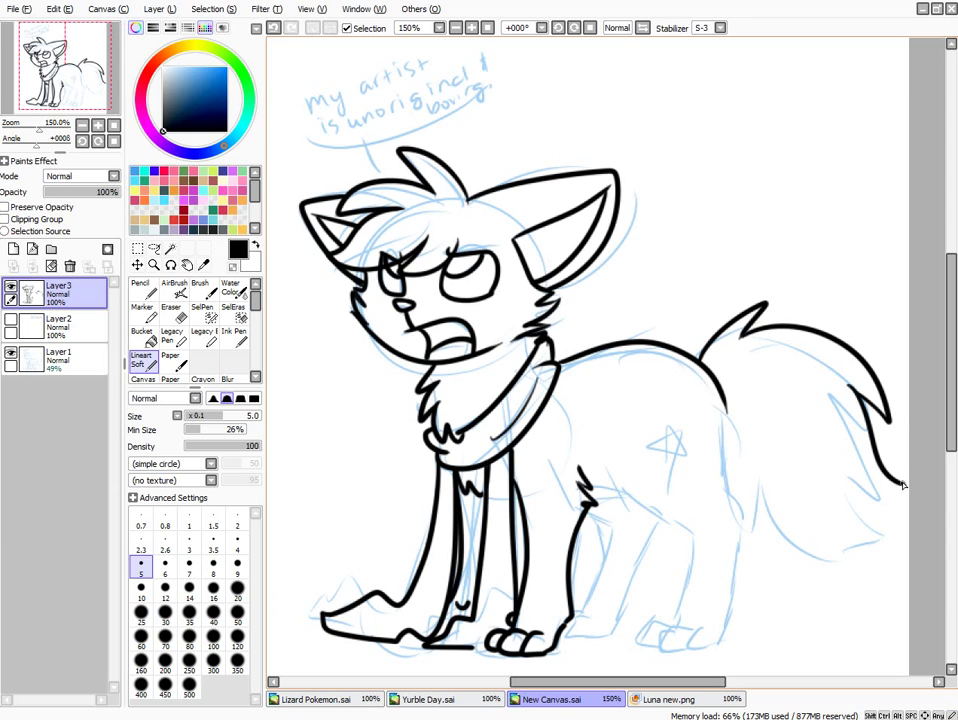
pyautogui.moveTo(732, 425)
pyautogui.mouseDown()
pyautogui.moveTo(748, 522)
pyautogui.moveTo(758, 482)
pyautogui.moveTo(873, 543)
pyautogui.moveTo(878, 535)
pyautogui.moveTo(832, 505)
pyautogui.moveTo(900, 486)
pyautogui.moveTo(889, 481)
pyautogui.mouseUp()
# Ink the near hind leg with its toed paw and the rear edge running up to the tail base
pyautogui.moveTo(600, 476)
pyautogui.mouseDown()
pyautogui.moveTo(693, 537)
pyautogui.moveTo(668, 622)
pyautogui.moveTo(645, 637)
pyautogui.moveTo(658, 640)
pyautogui.mouseUp()
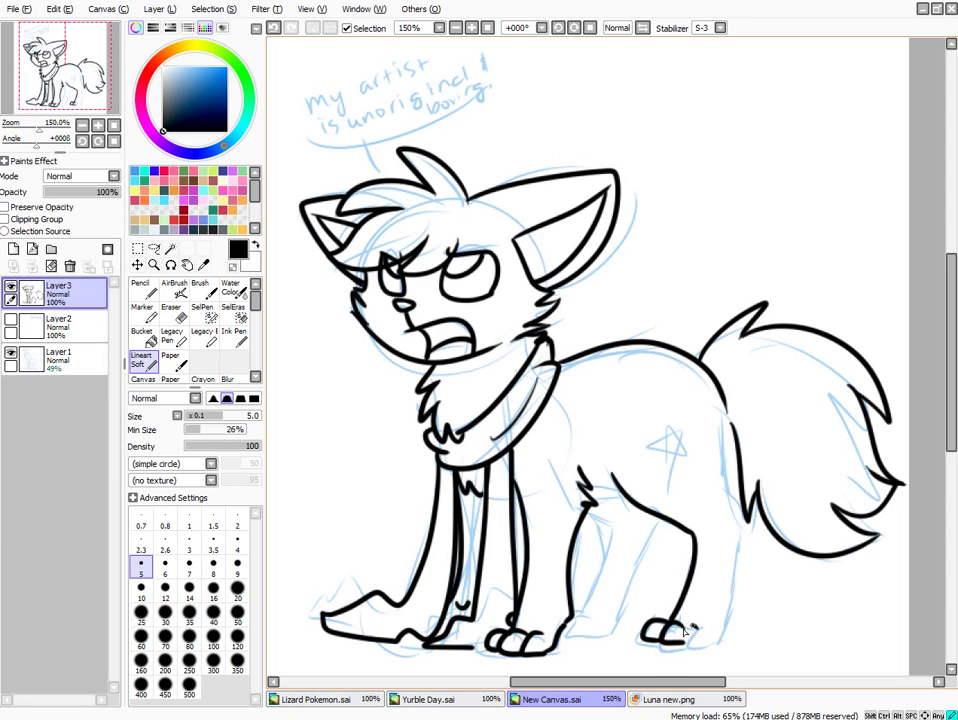
pyautogui.hotkey('ctrl', 'z')
pyautogui.moveTo(708, 643)
pyautogui.mouseDown()
pyautogui.moveTo(727, 602)
pyautogui.moveTo(737, 520)
pyautogui.moveTo(724, 420)
pyautogui.mouseUp()
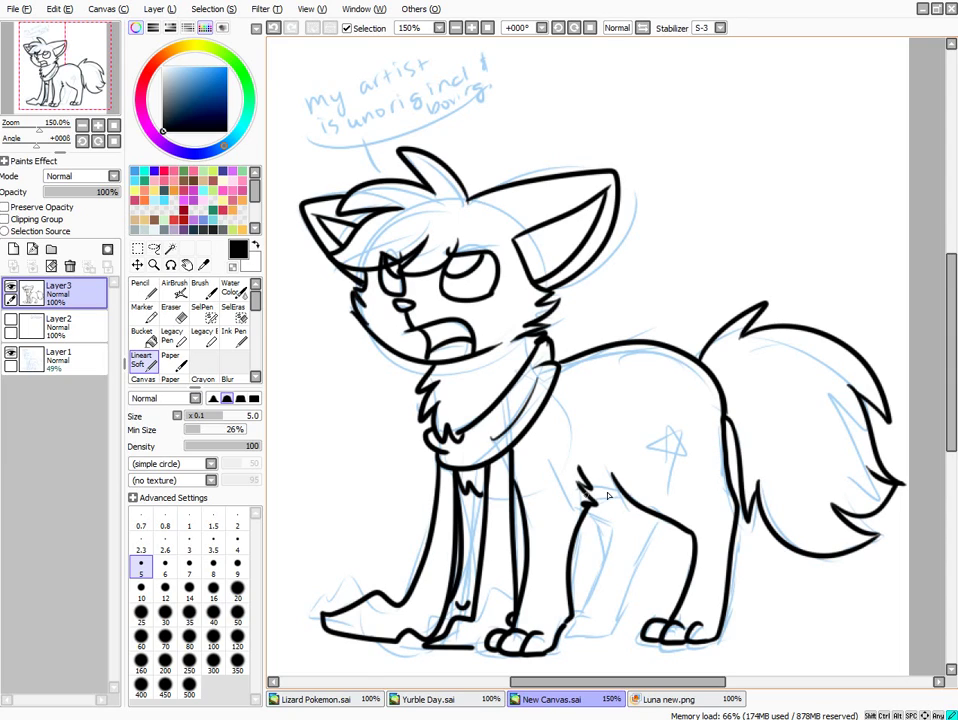
# Ink the belly line and far hind leg with its paw, and touch up the line beside the near front paw
pyautogui.moveTo(600, 492)
pyautogui.mouseDown()
pyautogui.moveTo(604, 531)
pyautogui.moveTo(585, 608)
pyautogui.moveTo(571, 614)
pyautogui.moveTo(585, 621)
pyautogui.moveTo(571, 630)
pyautogui.moveTo(581, 636)
pyautogui.moveTo(604, 634)
pyautogui.moveTo(624, 608)
pyautogui.moveTo(647, 533)
pyautogui.moveTo(636, 498)
pyautogui.moveTo(649, 532)
pyautogui.moveTo(602, 632)
pyautogui.mouseUp()
pyautogui.hotkey('ctrl', 'z')
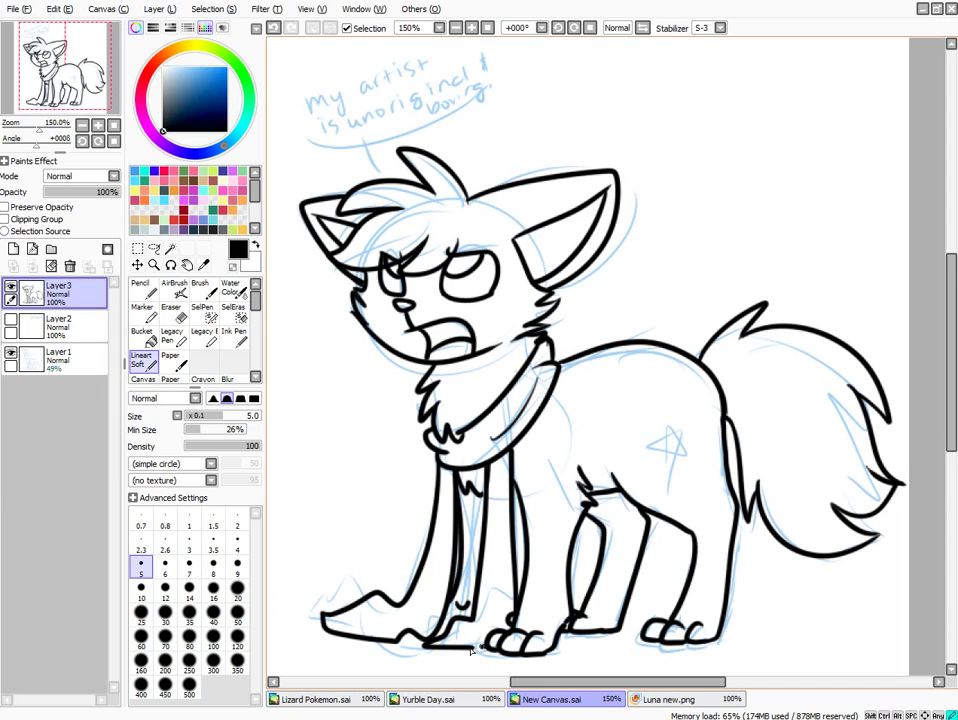
pyautogui.hotkey('ctrl', 'z')
pyautogui.moveTo(488, 649); pyautogui.dragTo(495, 650)
# Set the stabilizer to 10 and hand-letter "My artist is boring & unoriginal" in black over the sketched speech text
pyautogui.click(115, 129)
pyautogui.scroll(1, 522, 171)
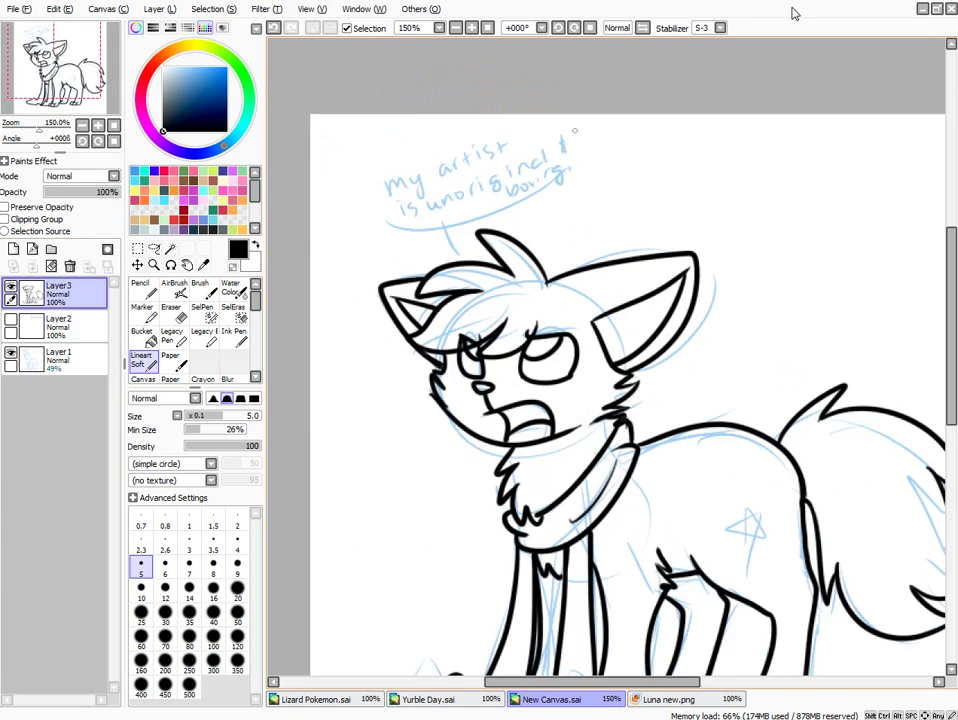
pyautogui.click(721, 28)
pyautogui.click(704, 157)
pyautogui.moveTo(358, 200)
pyautogui.mouseDown()
pyautogui.moveTo(412, 227)
pyautogui.moveTo(572, 192)
pyautogui.mouseUp()
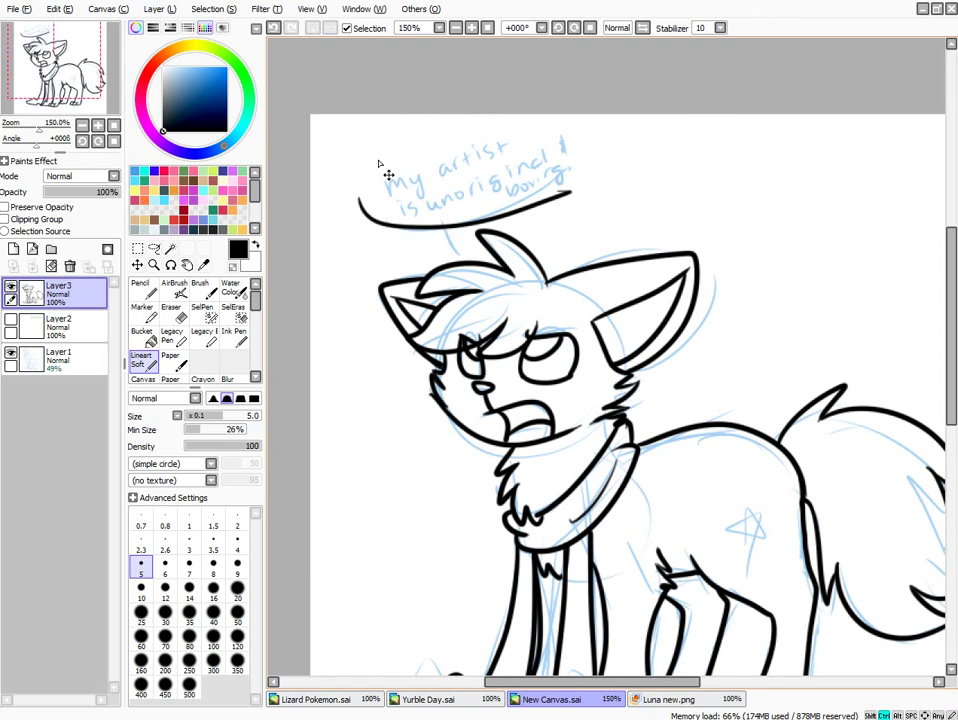
pyautogui.hotkey('ctrl', 'z')
pyautogui.moveTo(372, 152)
pyautogui.mouseDown()
pyautogui.moveTo(373, 162)
pyautogui.moveTo(404, 170)
pyautogui.moveTo(399, 190)
pyautogui.moveTo(418, 166)
pyautogui.moveTo(481, 165)
pyautogui.moveTo(488, 151)
pyautogui.moveTo(497, 162)
pyautogui.mouseUp()
pyautogui.moveTo(514, 146); pyautogui.dragTo(506, 162)
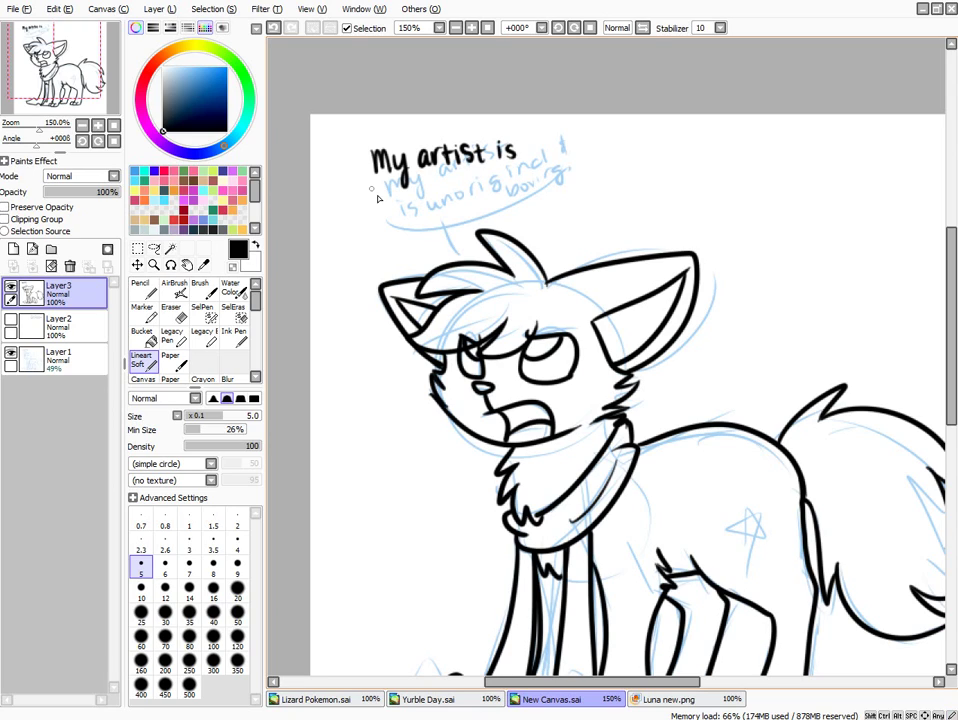
pyautogui.moveTo(365, 180)
pyautogui.mouseDown()
pyautogui.moveTo(390, 203)
pyautogui.moveTo(404, 186)
pyautogui.moveTo(429, 195)
pyautogui.moveTo(437, 212)
pyautogui.moveTo(478, 188)
pyautogui.mouseUp()
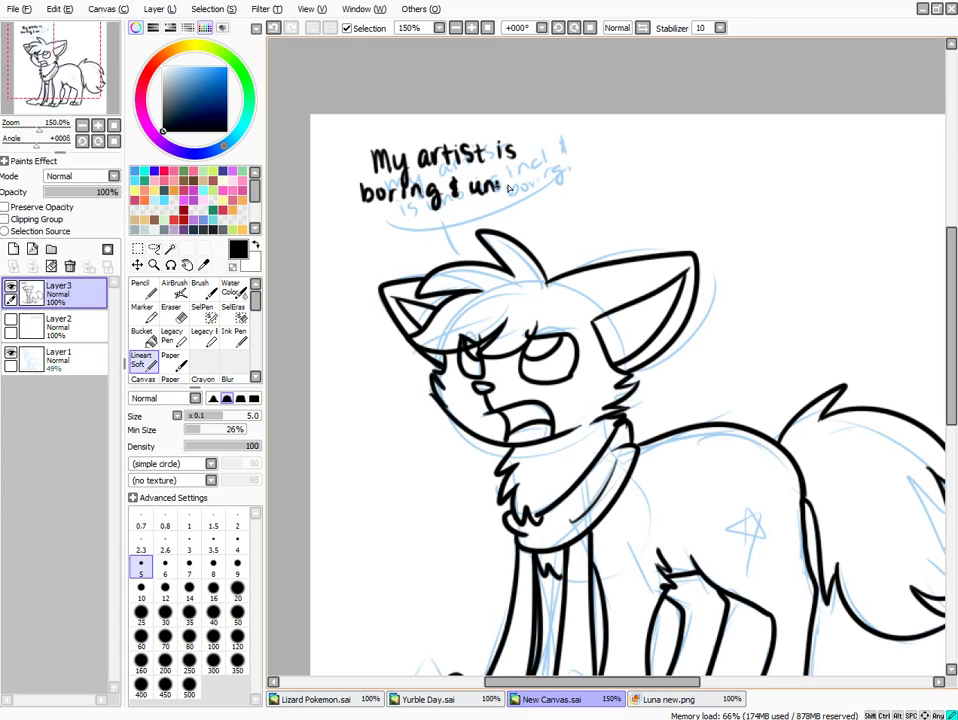
pyautogui.moveTo(545, 182)
pyautogui.mouseDown()
pyautogui.moveTo(538, 203)
pyautogui.moveTo(583, 194)
pyautogui.mouseUp()
pyautogui.moveTo(590, 170); pyautogui.dragTo(589, 191)
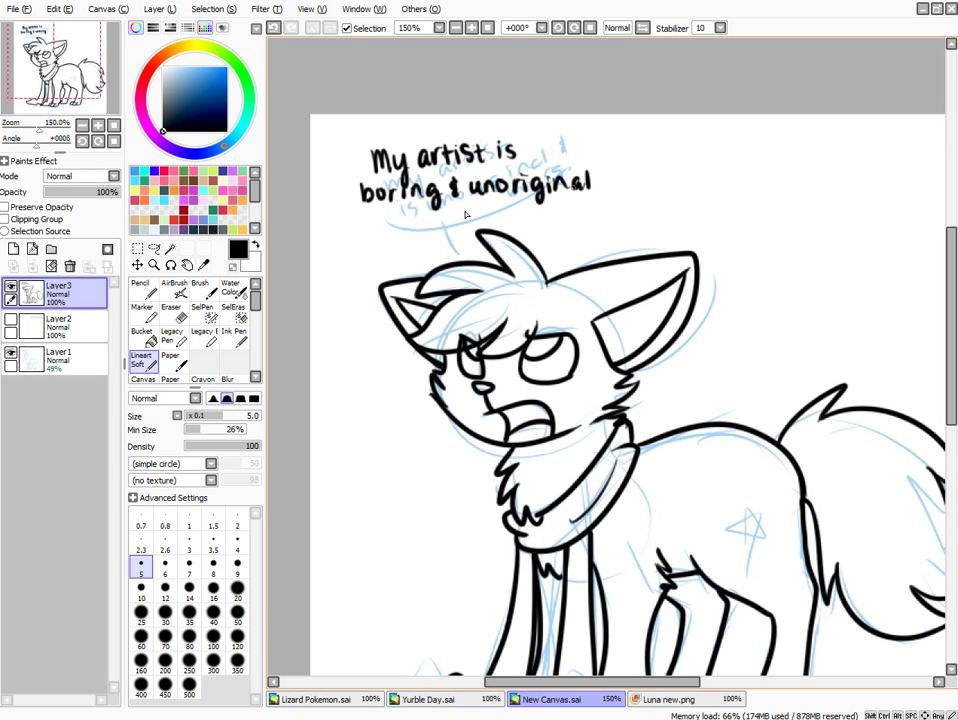
# Ink the curved underline and short pointer tail beneath the lettering, and hide the blue sketch layer
pyautogui.moveTo(362, 203); pyautogui.dragTo(600, 181)
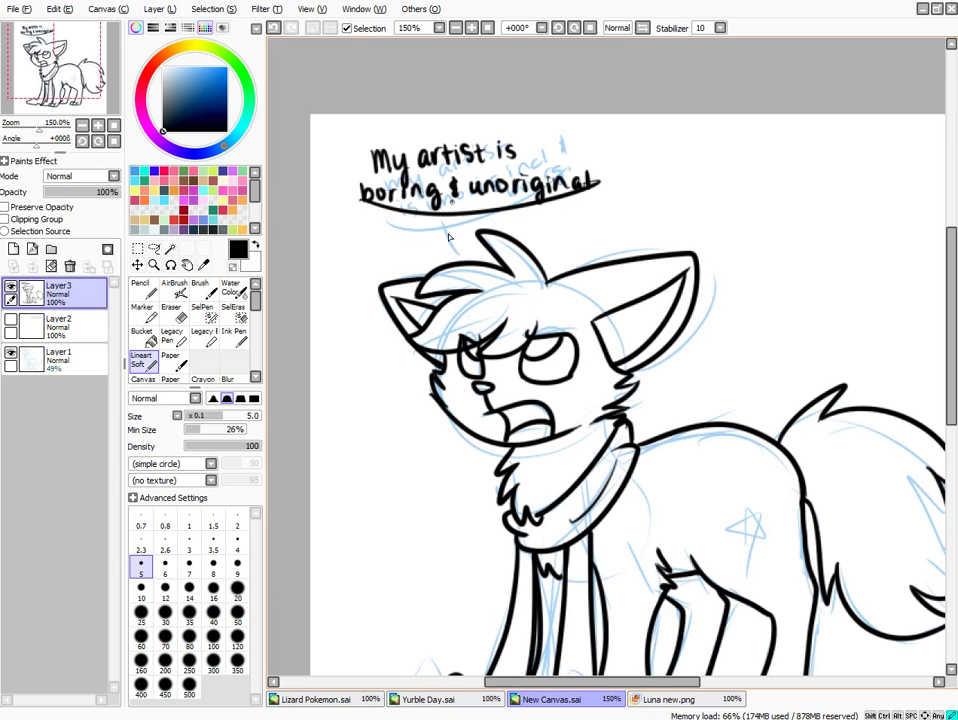
pyautogui.moveTo(447, 207); pyautogui.dragTo(452, 238)
pyautogui.click(10, 354)
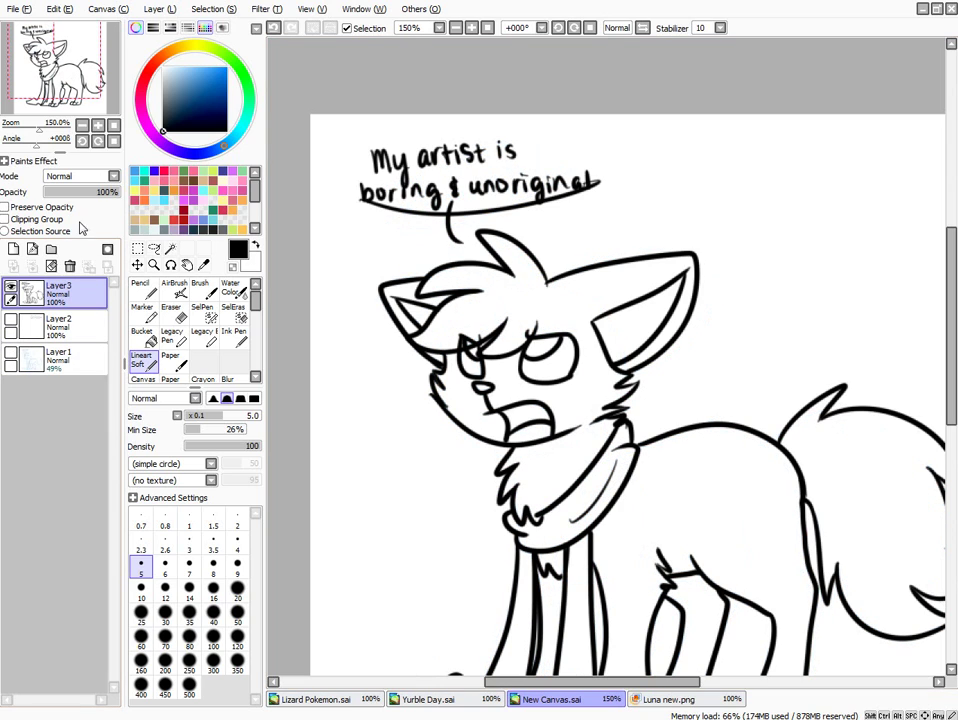
pyautogui.click(115, 126)
# Add a layer beneath the line art, fill it entirely with light blue and lower its opacity to 0%
pyautogui.click(50, 325)
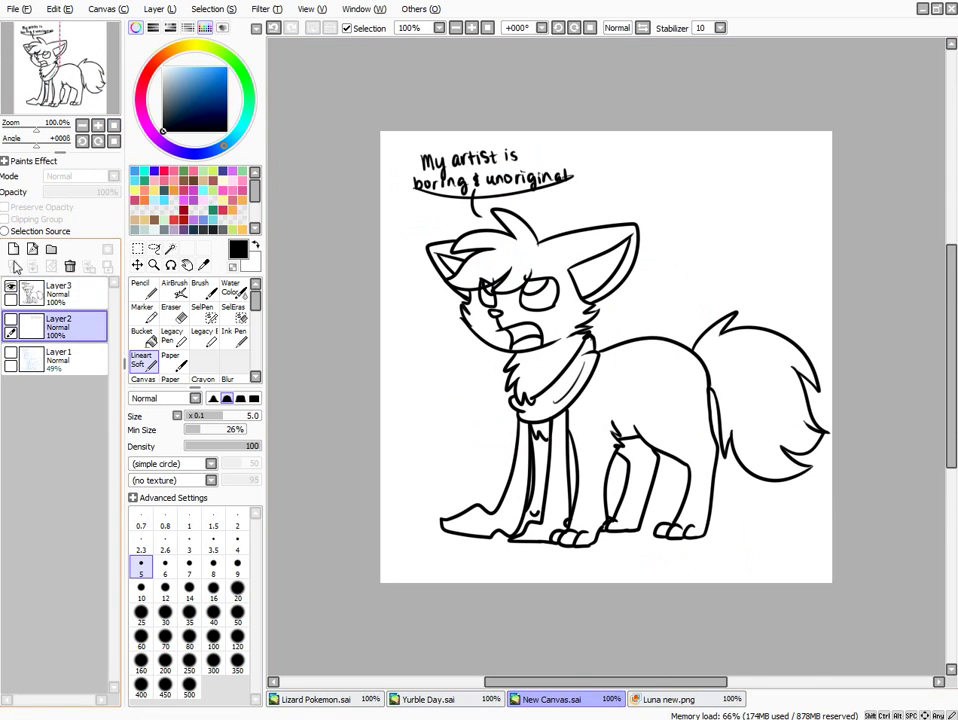
pyautogui.click(13, 249)
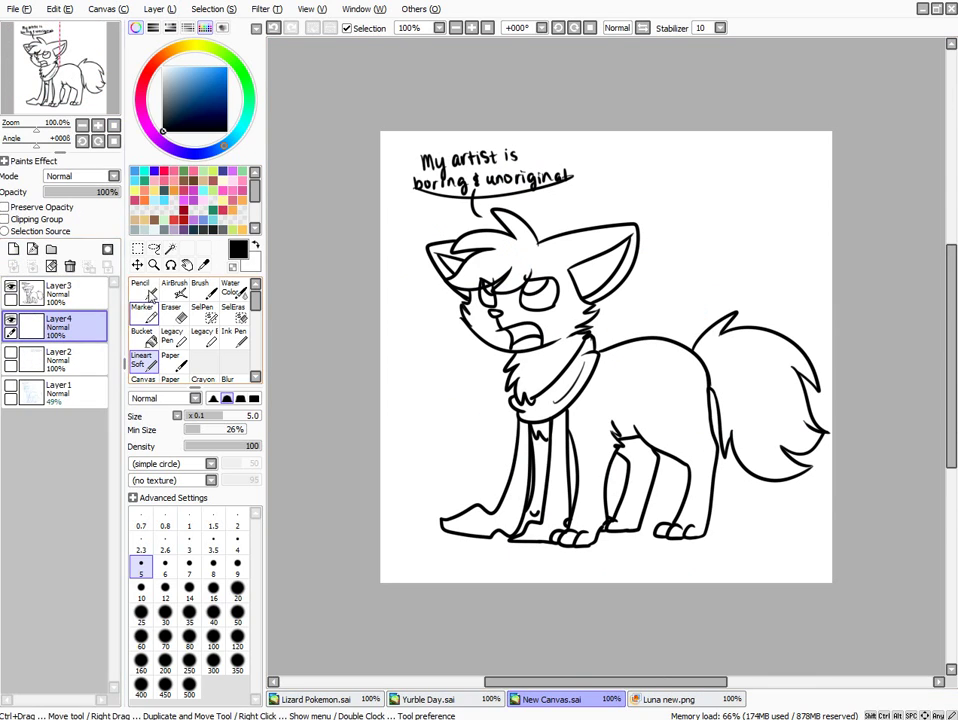
pyautogui.click(143, 336)
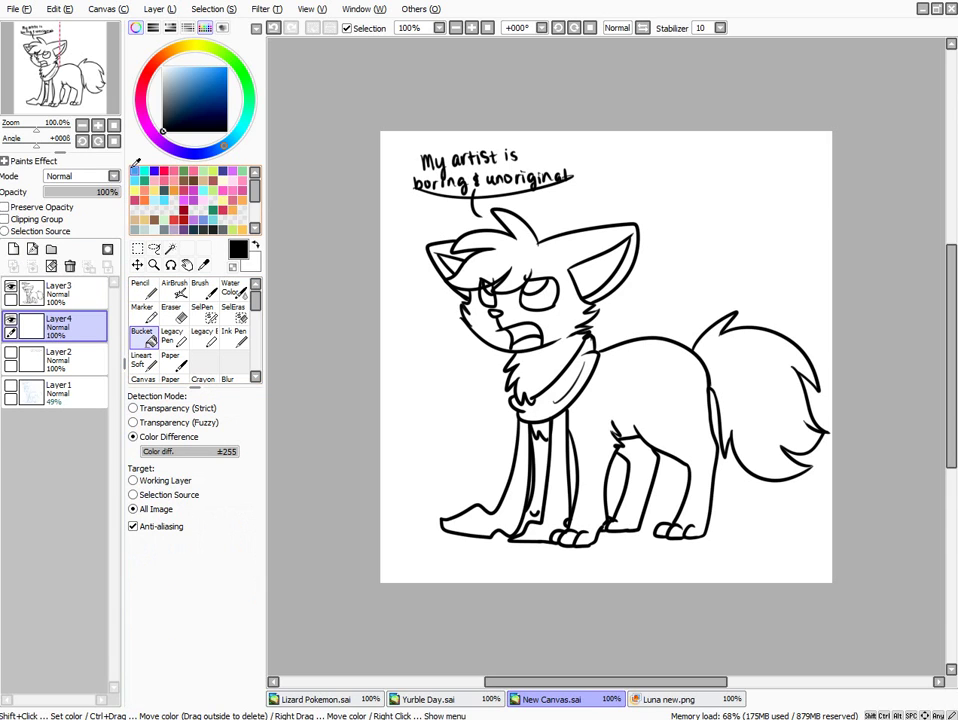
pyautogui.click(557, 334)
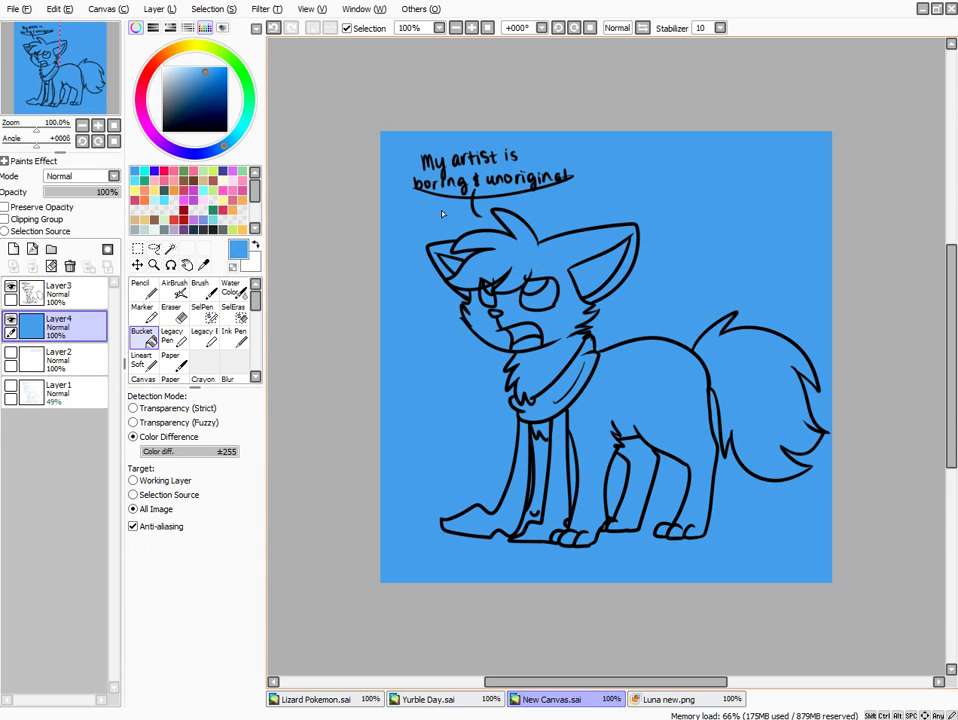
pyautogui.moveTo(100, 194); pyautogui.dragTo(43, 198)
# Set the Magic Wand to anti-aliasing with a ±195 color difference and select the background around the character
pyautogui.click(170, 248)
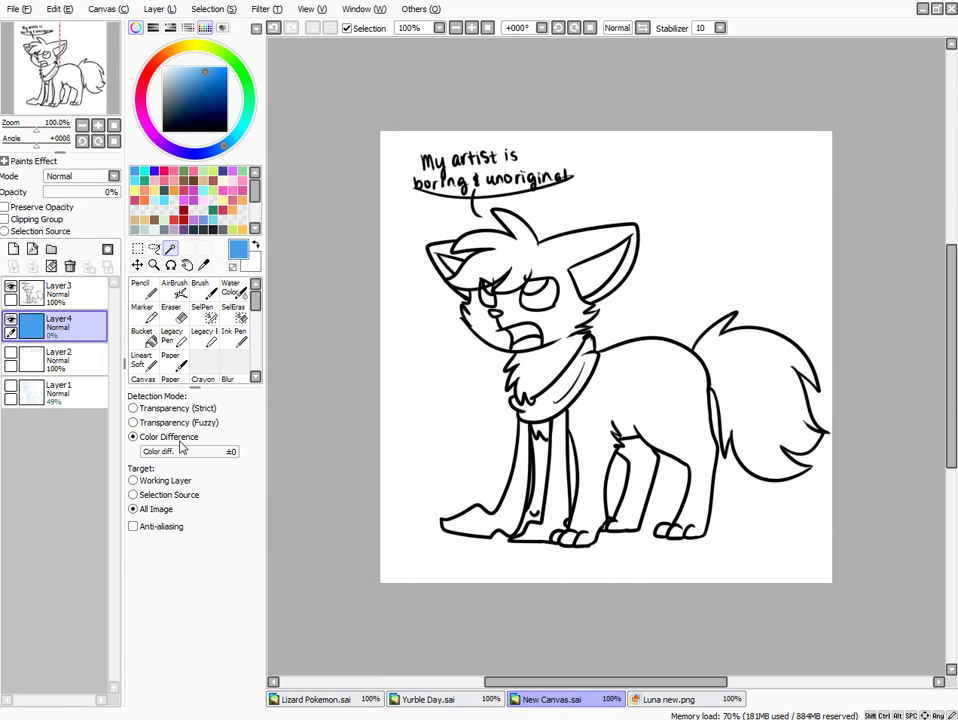
pyautogui.click(156, 527)
pyautogui.moveTo(199, 457); pyautogui.dragTo(208, 455)
pyautogui.click(450, 382)
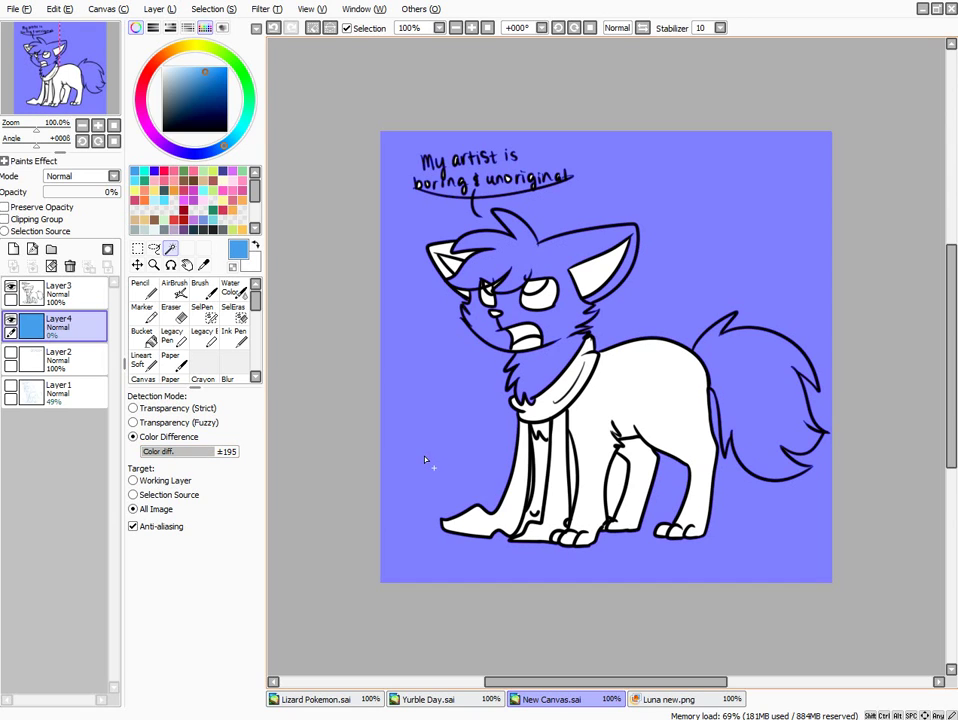
pyautogui.scroll(4, 833, 428)
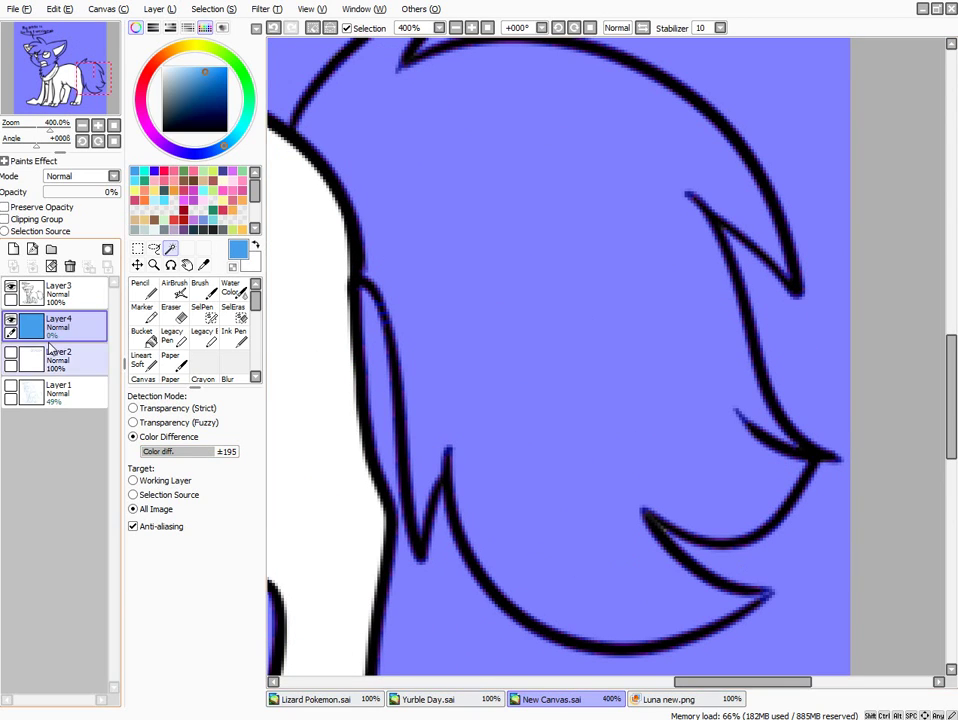
# Drop the background selection and circle the tail's lower fur tip in cyan with the Pencil on a new layer placed above the line art
pyautogui.click(13, 249)
pyautogui.click(140, 297)
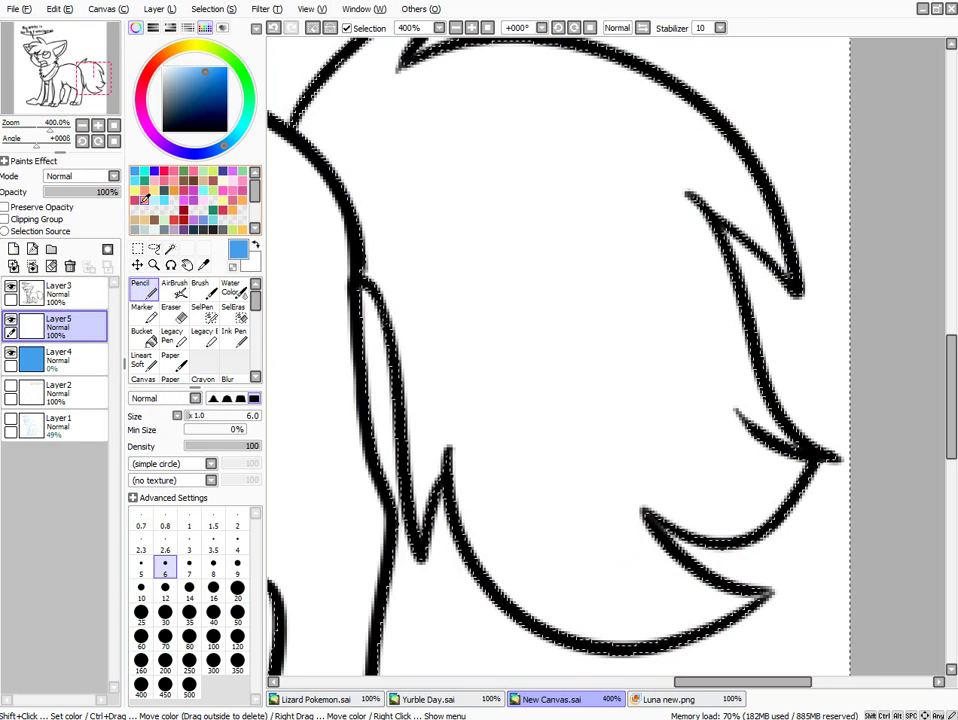
pyautogui.hotkey('ctrl', 'z')
pyautogui.hotkey('ctrl', 'z')
pyautogui.click(144, 175)
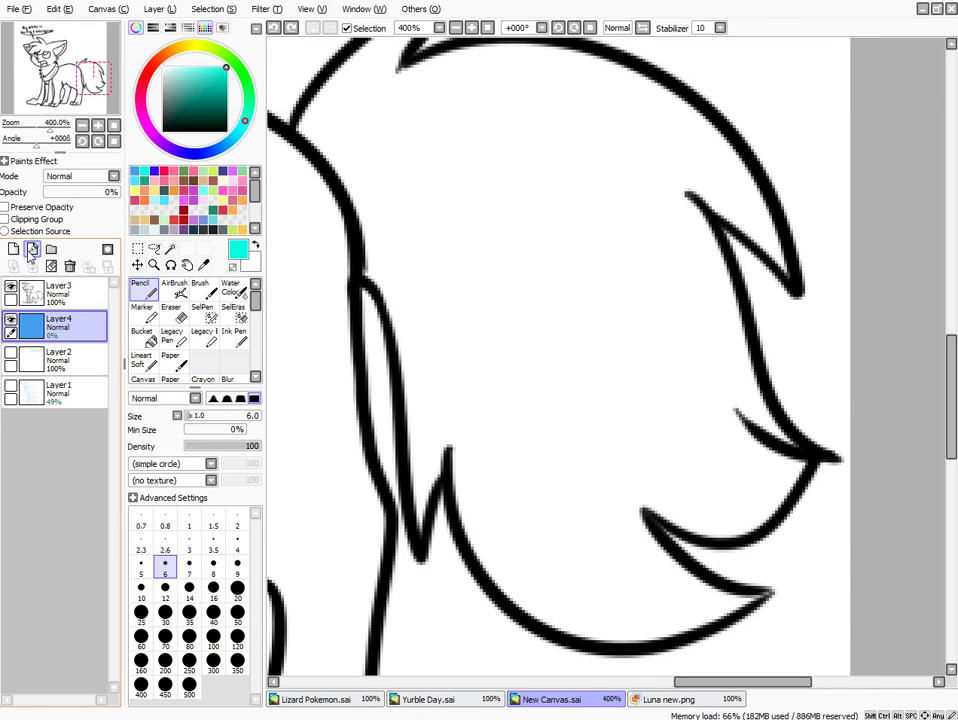
pyautogui.click(14, 249)
pyautogui.moveTo(775, 541)
pyautogui.mouseDown()
pyautogui.moveTo(797, 543)
pyautogui.moveTo(776, 540)
pyautogui.mouseUp()
pyautogui.moveTo(60, 326); pyautogui.dragTo(60, 289)
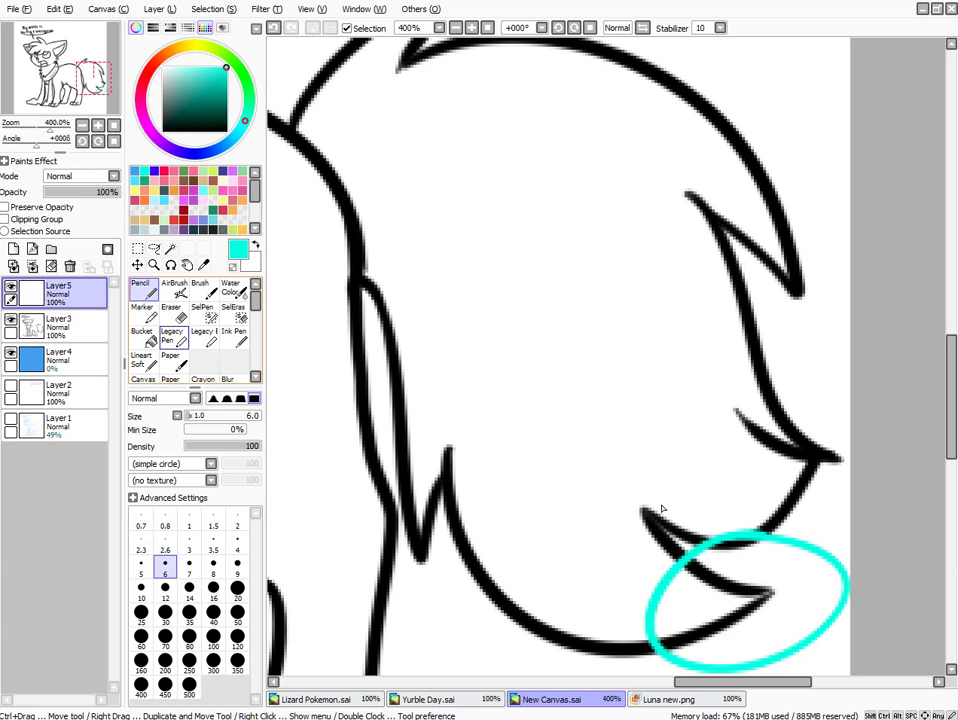
# Circle the near cheek fur beneath the ear and the junction between the forelock and the near ear in cyan
pyautogui.scroll(-4, 663, 509)
pyautogui.scroll(-2, 661, 403)
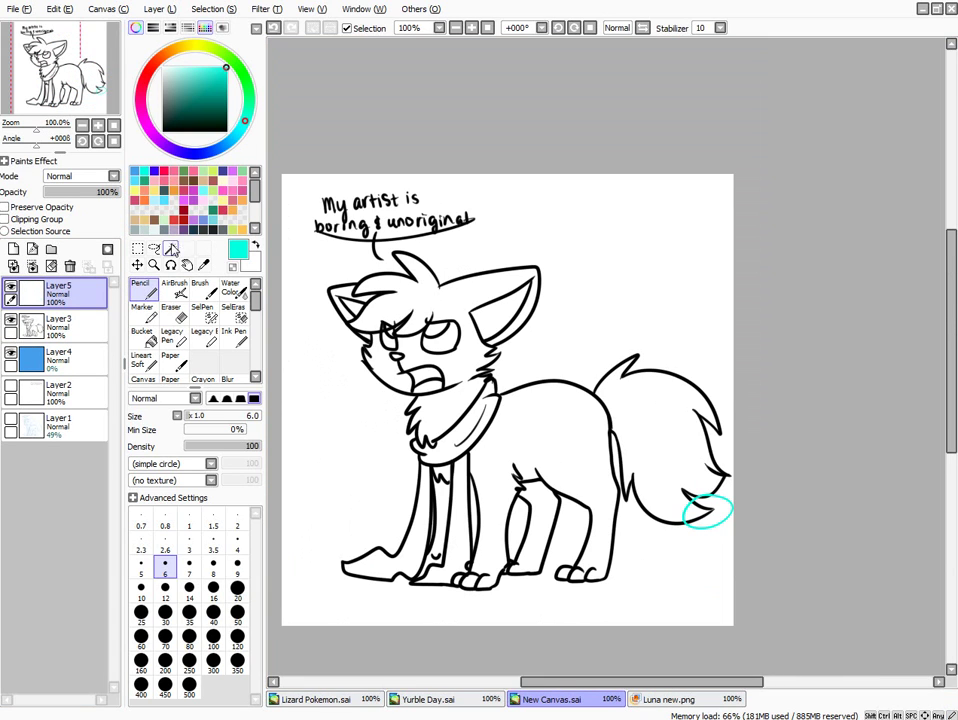
pyautogui.scroll(3, 453, 270)
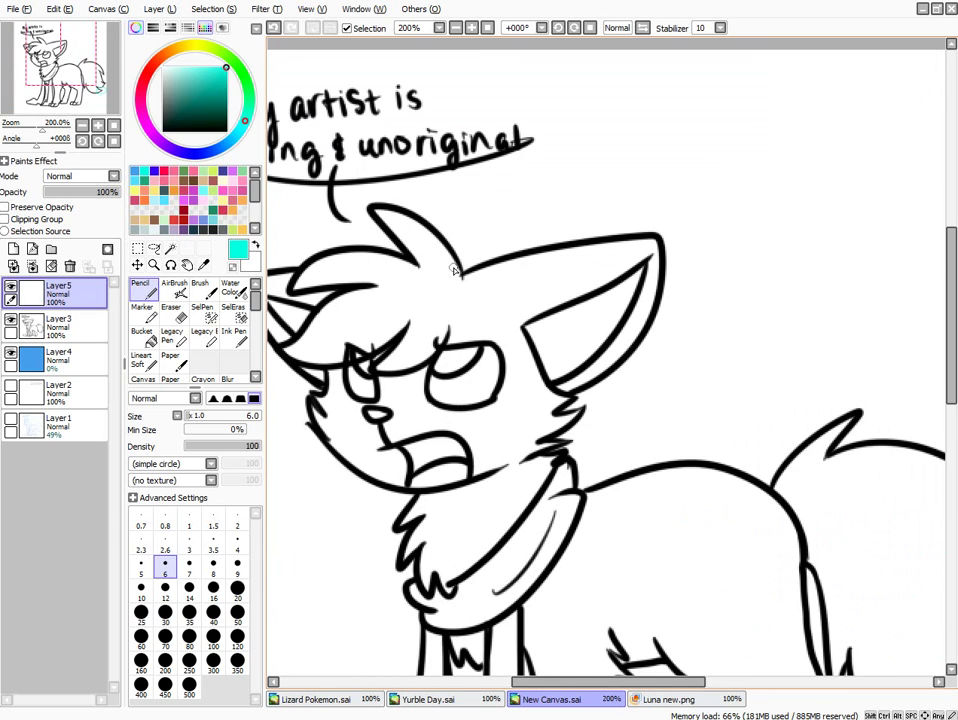
pyautogui.moveTo(611, 400); pyautogui.dragTo(608, 397)
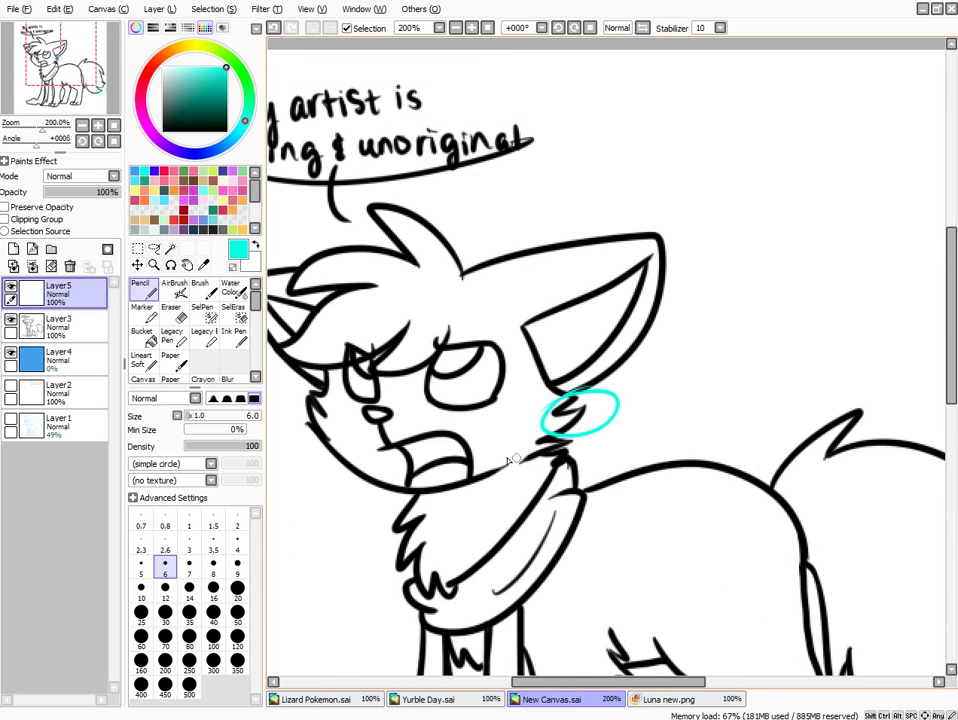
pyautogui.moveTo(449, 279); pyautogui.dragTo(446, 283)
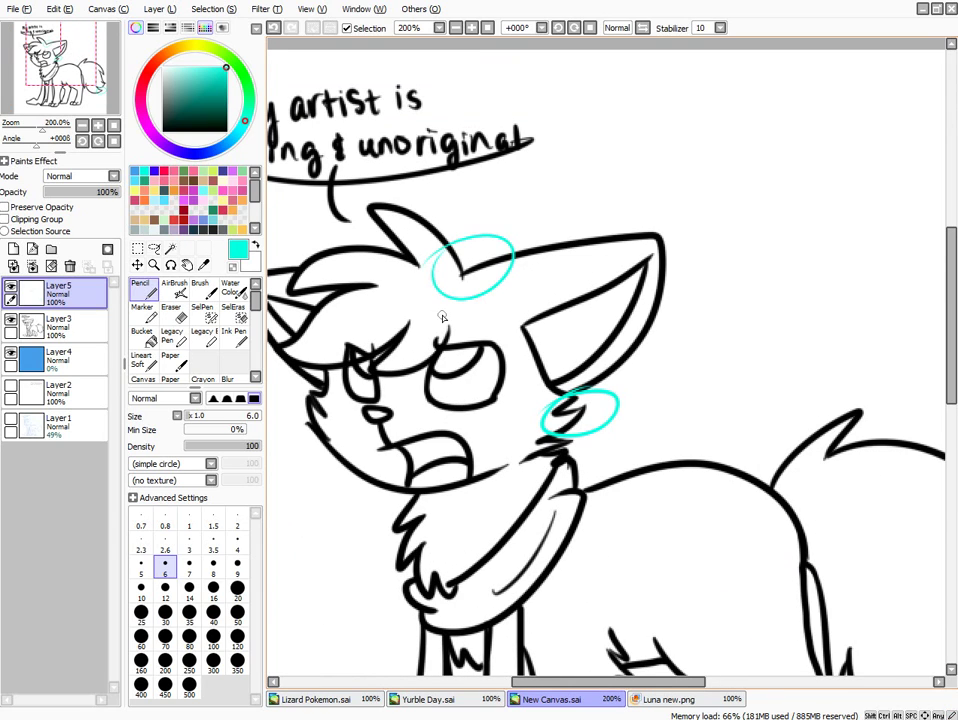
# Hide the cyan marking layer and select the background around the character with the Magic Wand on the blue-filled layer
pyautogui.scroll(-1, 484, 319)
pyautogui.click(11, 287)
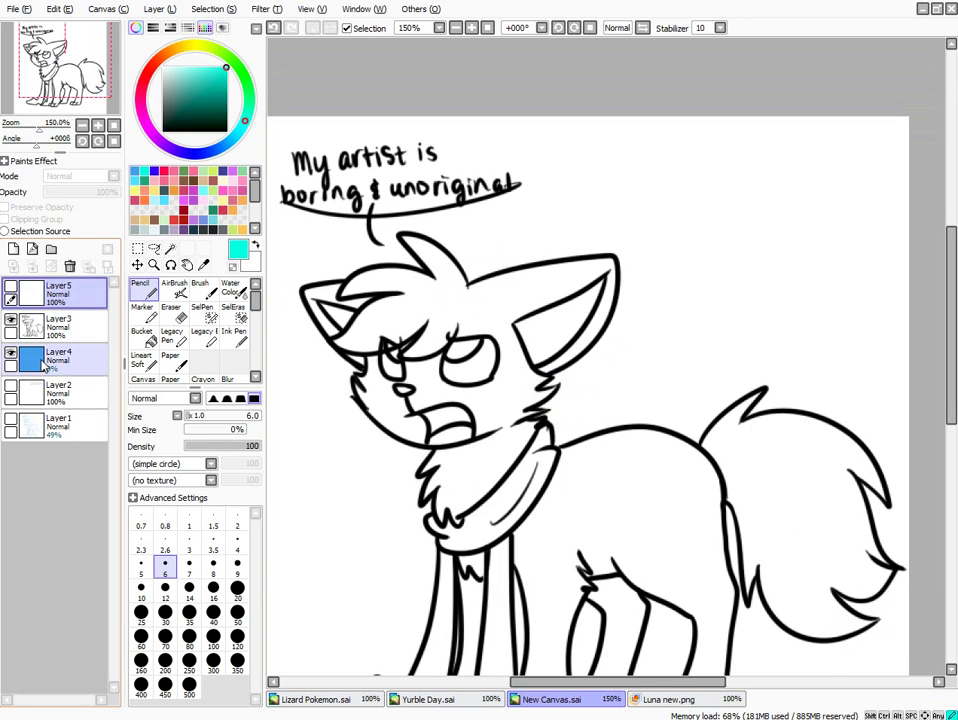
pyautogui.click(170, 248)
pyautogui.click(338, 528)
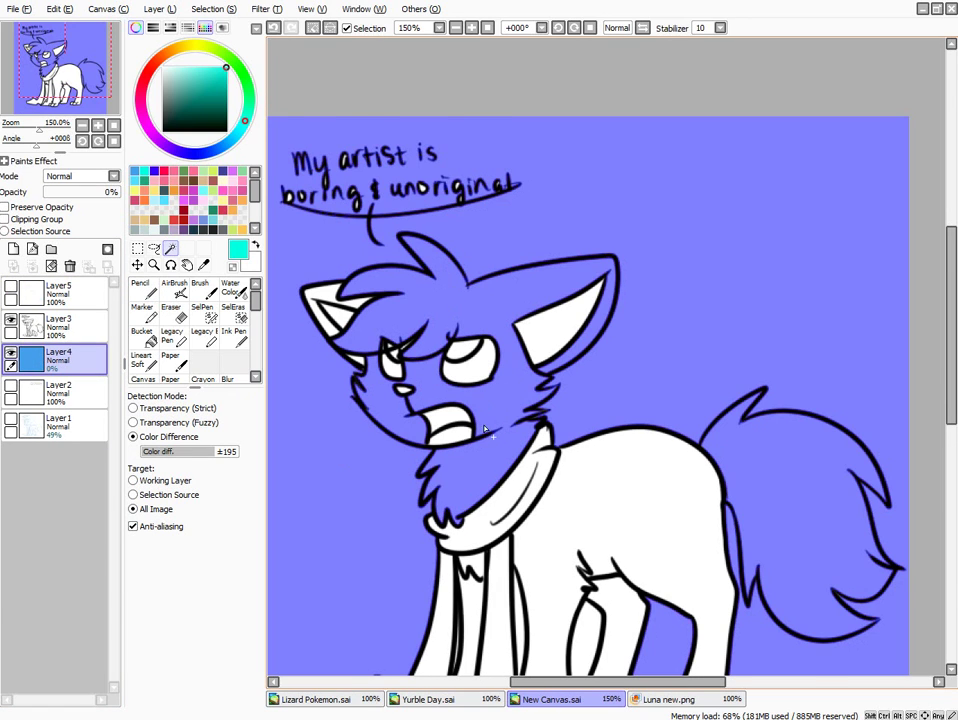
# Drop the selection, show the cyan marking layer, and reinforce the circled forelock-to-ear junction on the line-art layer with Lineart Soft at size 4
pyautogui.scroll(1, 485, 430)
pyautogui.hotkey('ctrl', 'd')
pyautogui.click(68, 328)
pyautogui.click(183, 168)
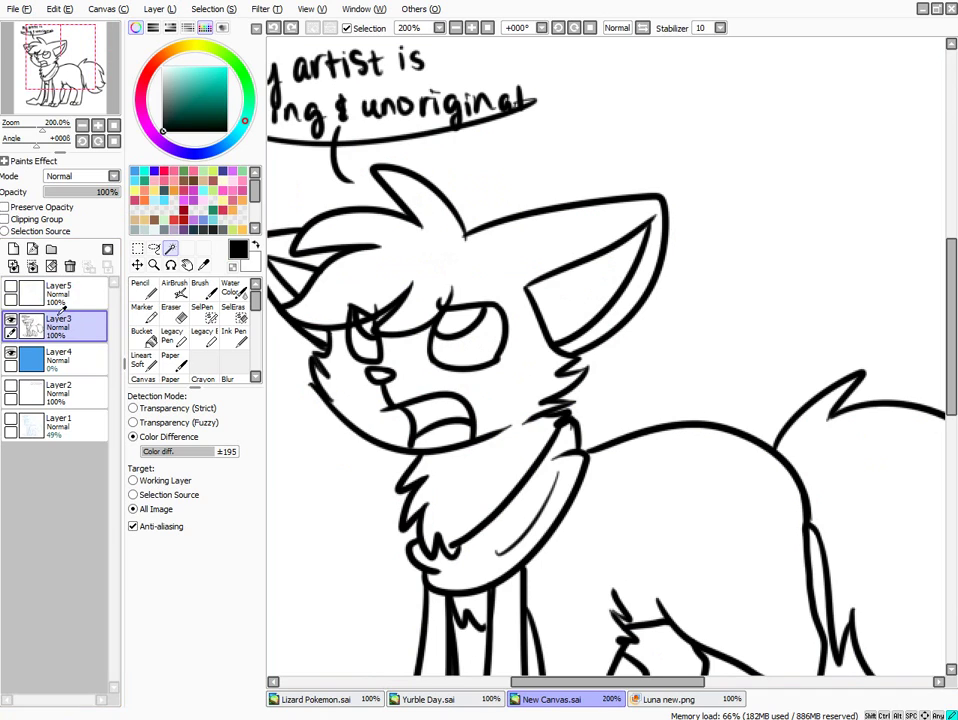
pyautogui.click(10, 287)
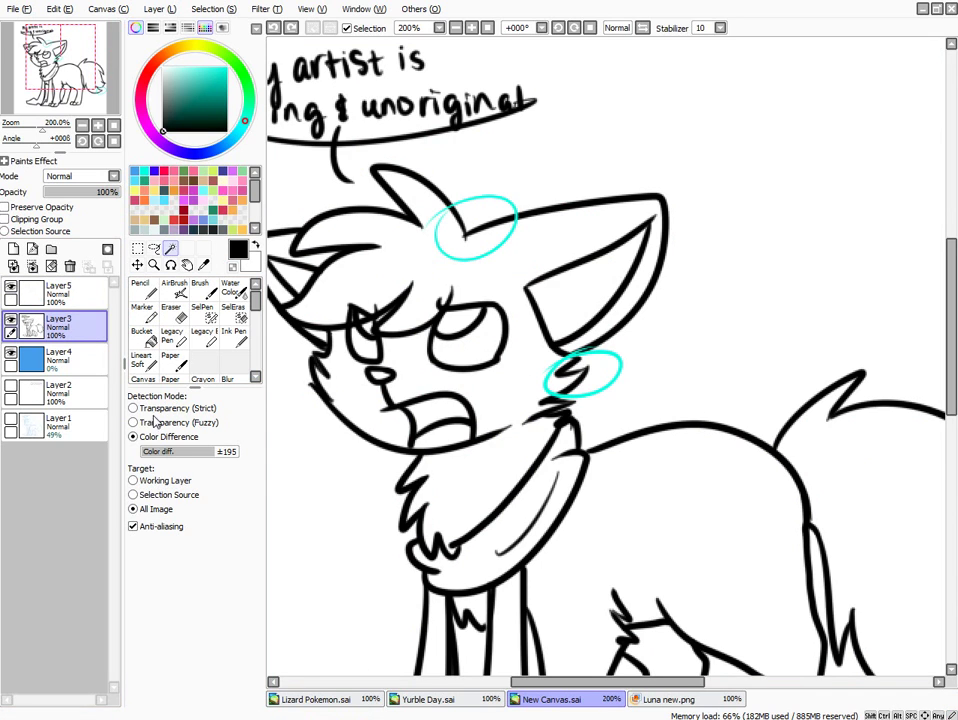
pyautogui.click(141, 360)
pyautogui.click(233, 542)
pyautogui.scroll(2, 446, 233)
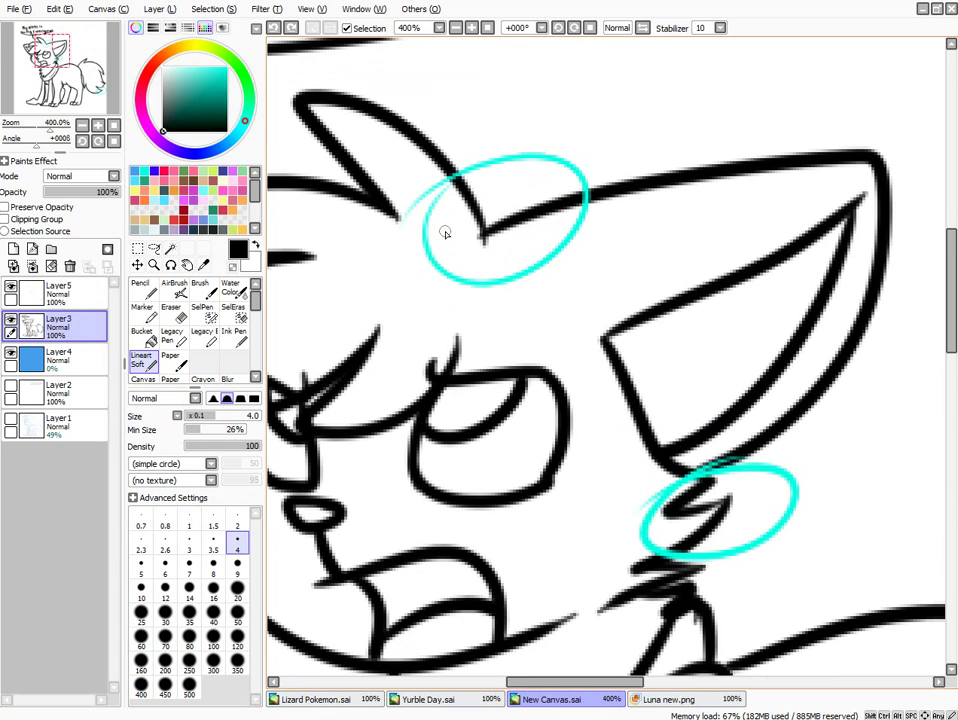
pyautogui.moveTo(468, 189); pyautogui.dragTo(487, 230)
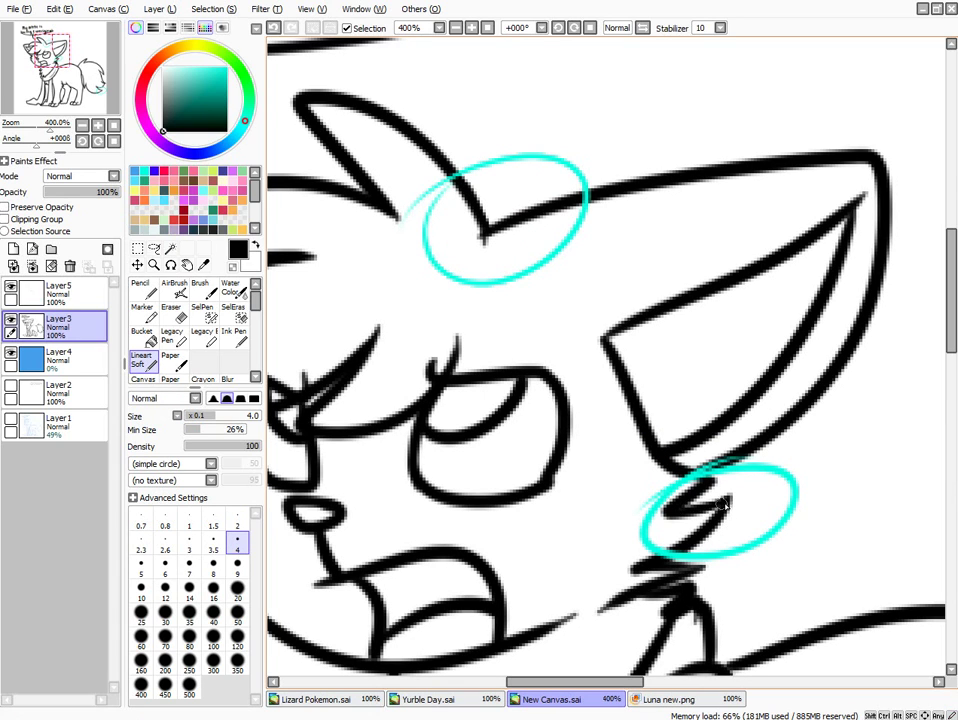
# Examine the circled tail tip and the base of the tail for gaps in the line art
pyautogui.scroll(-4, 669, 509)
pyautogui.scroll(4, 665, 459)
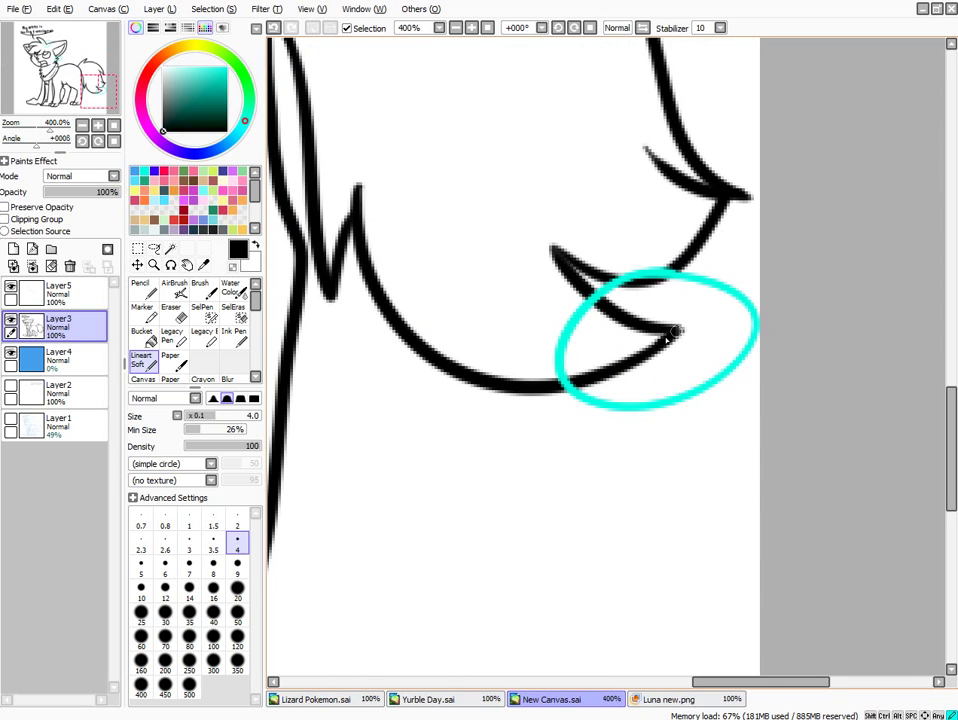
pyautogui.scroll(-4, 670, 335)
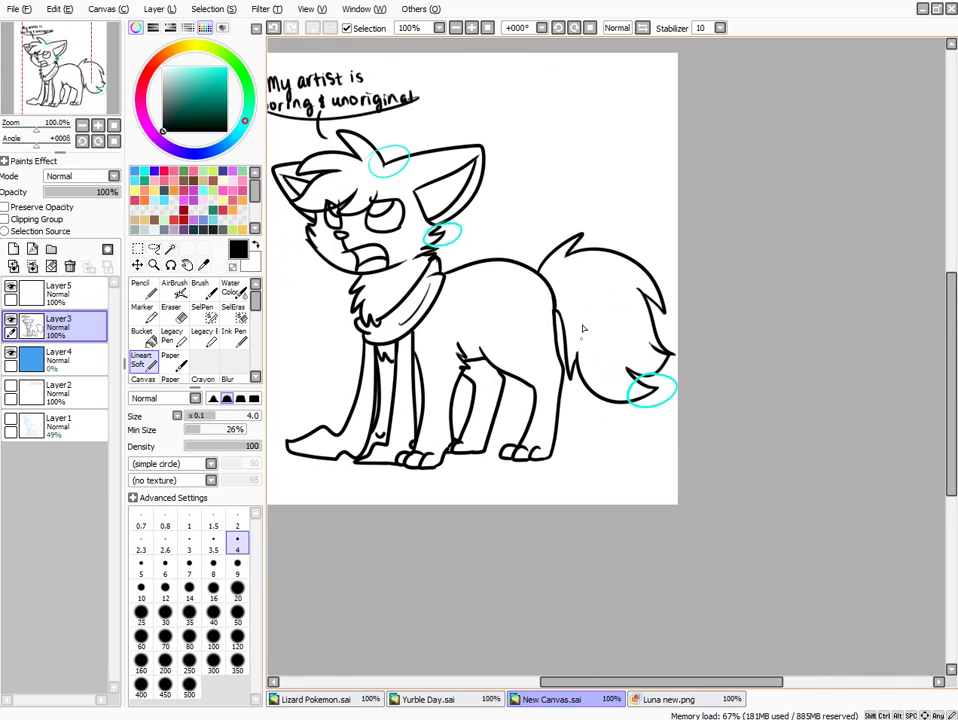
pyautogui.scroll(4, 578, 290)
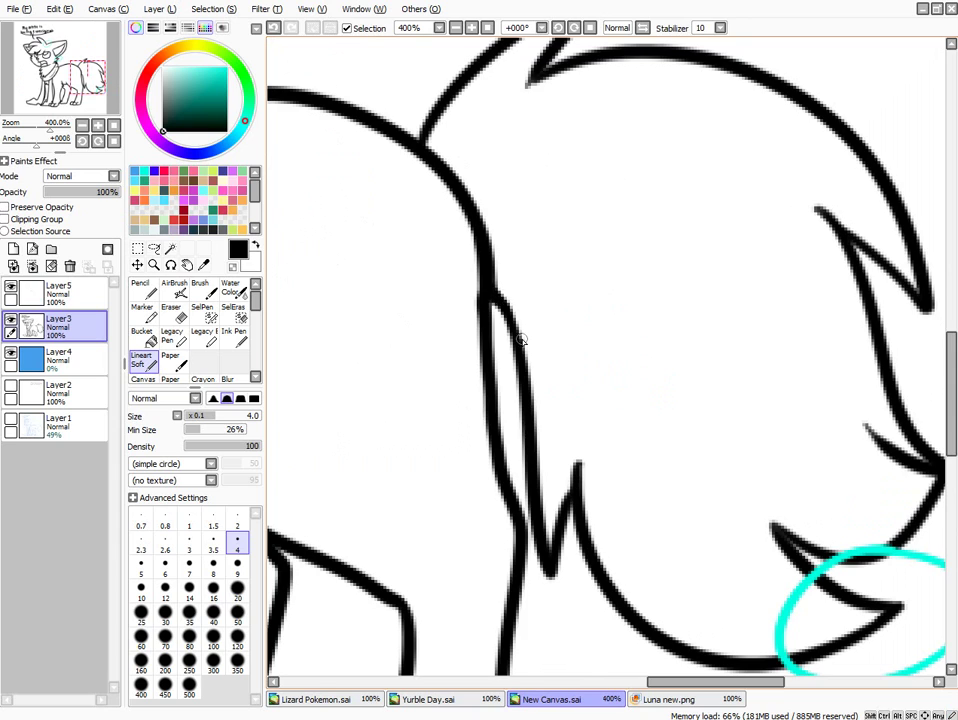
pyautogui.scroll(-5, 582, 346)
pyautogui.scroll(-2, 472, 440)
pyautogui.scroll(3, 470, 470)
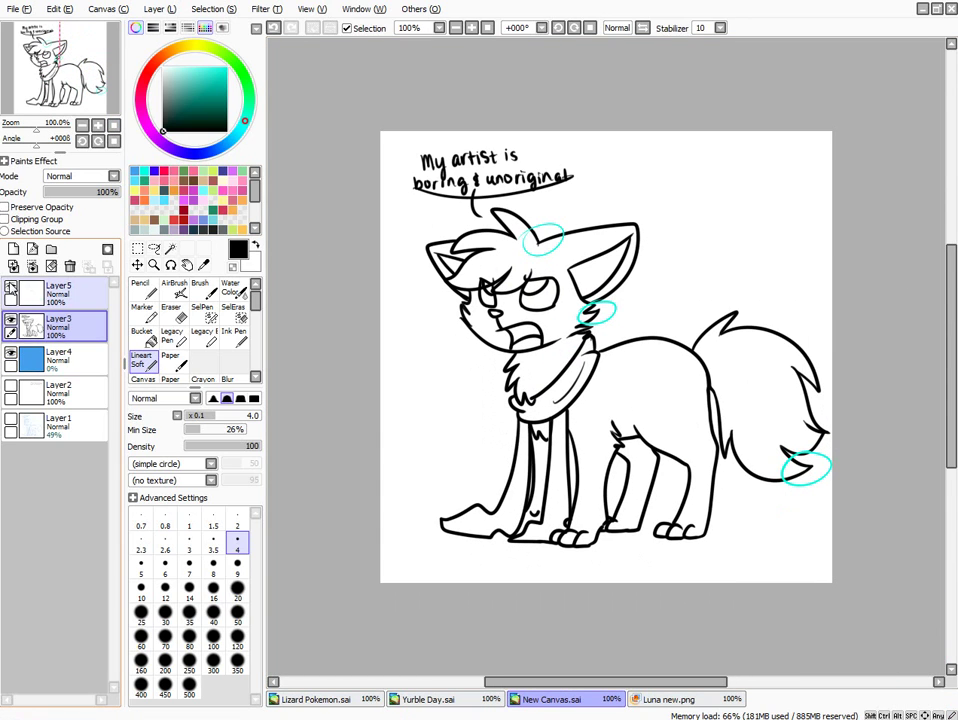
# Hide the cyan marking layer and select the background around the character with the Magic Wand on the blue-filled layer
pyautogui.click(10, 288)
pyautogui.click(60, 358)
pyautogui.click(170, 248)
pyautogui.click(492, 346)
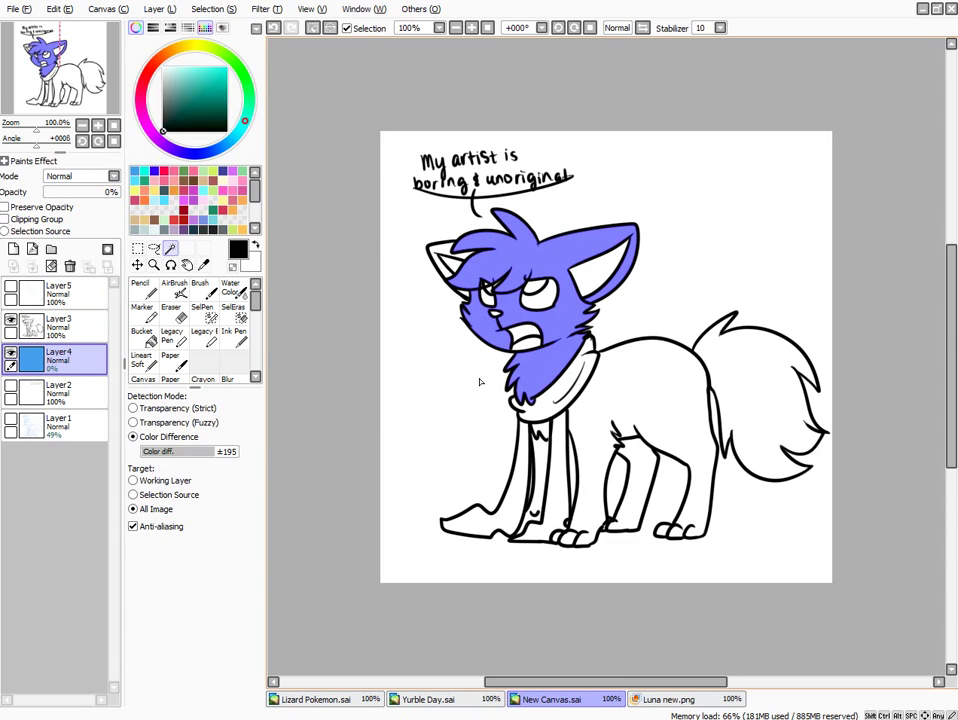
pyautogui.click(464, 399)
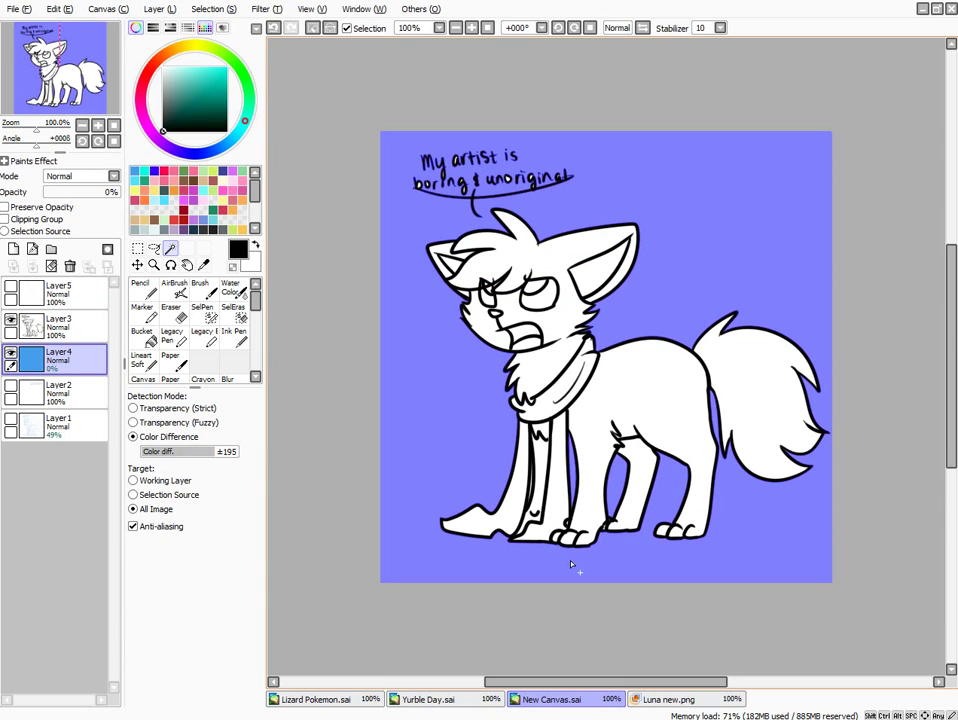
# Drop the selection and close the small gap behind the top of the front leg with Lineart Soft on the line-art layer
pyautogui.scroll(2, 578, 498)
pyautogui.hotkey('ctrl', 'd')
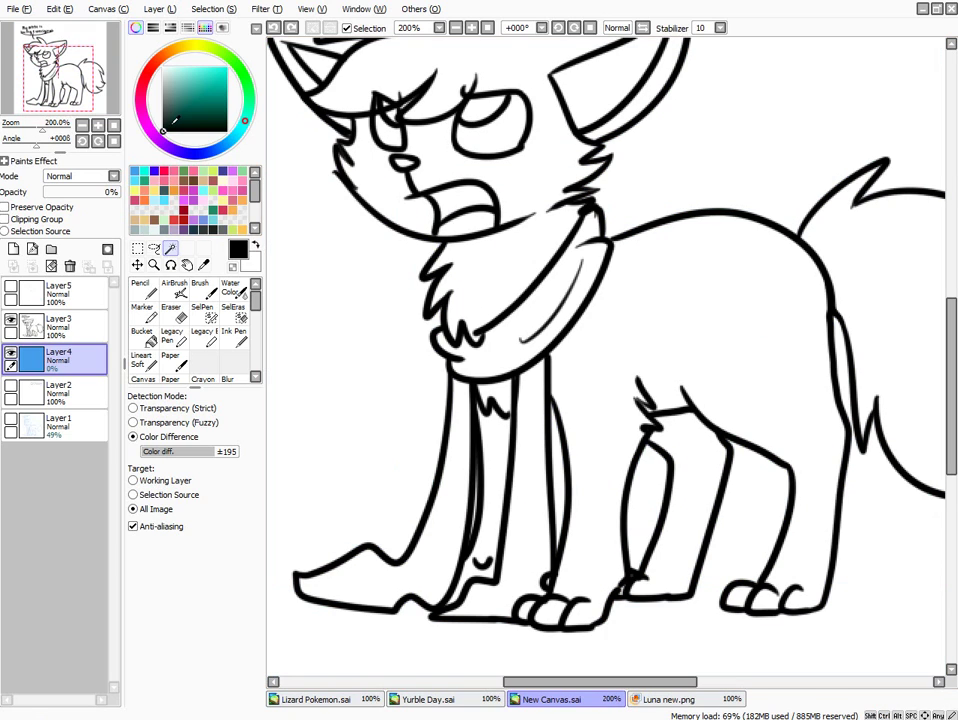
pyautogui.click(148, 366)
pyautogui.click(60, 325)
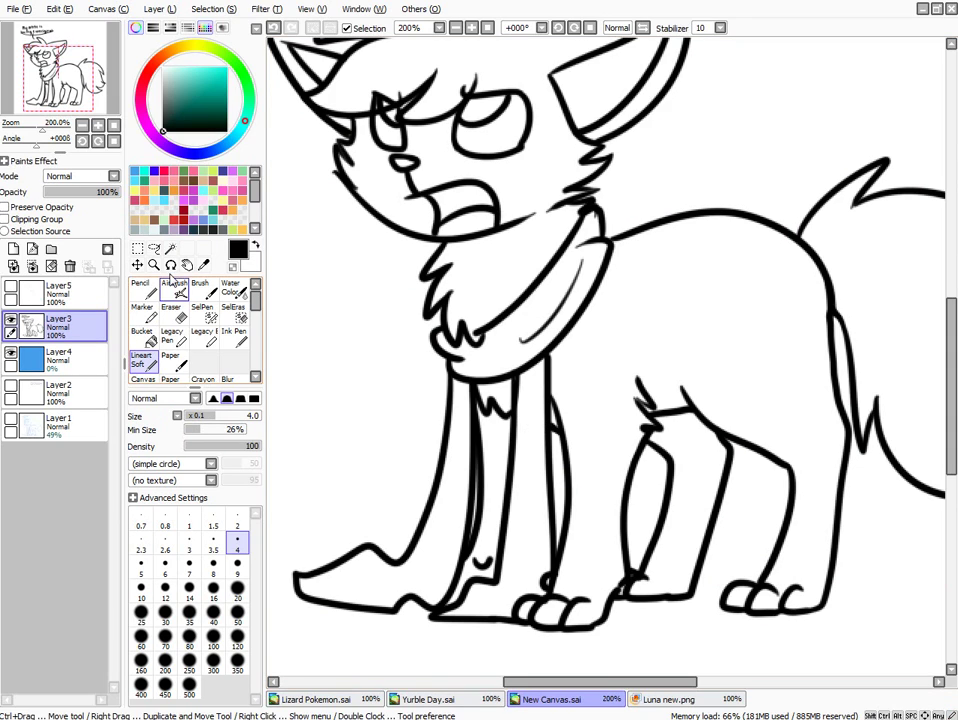
# Select the background and the enclosed gaps behind the front leg and between the hind legs with the Magic Wand on the blue-filled layer
pyautogui.click(170, 248)
pyautogui.click(60, 358)
pyautogui.click(385, 500)
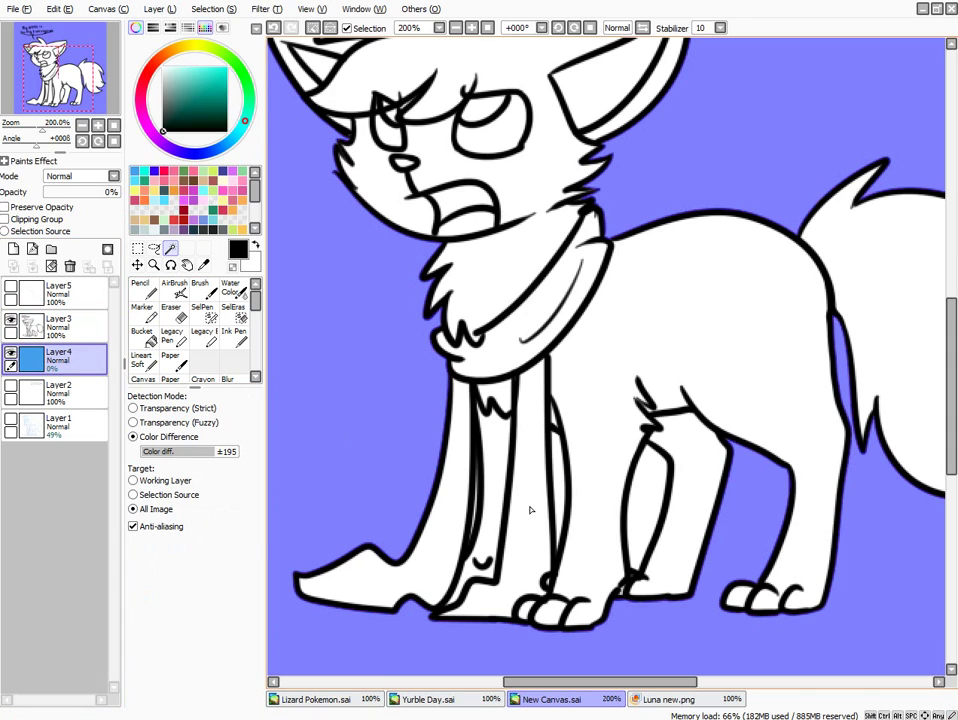
pyautogui.click(557, 492)
pyautogui.click(641, 488)
# Add the enclosed openings in the speech lettering to the selection with the SelPen at size 50
pyautogui.scroll(-2, 557, 495)
pyautogui.scroll(2, 445, 200)
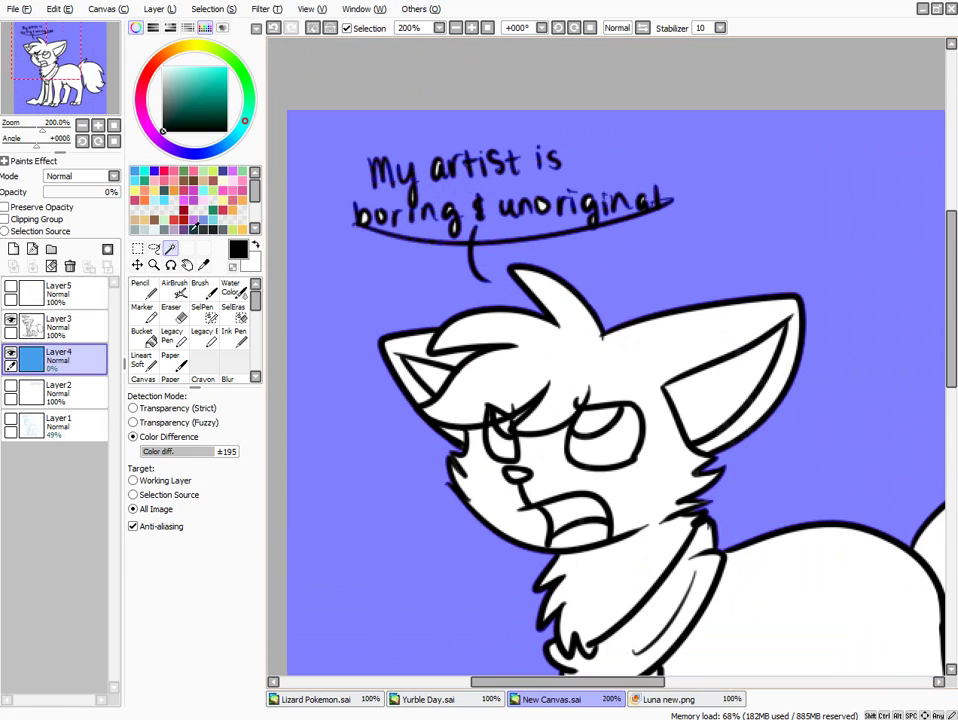
pyautogui.click(202, 313)
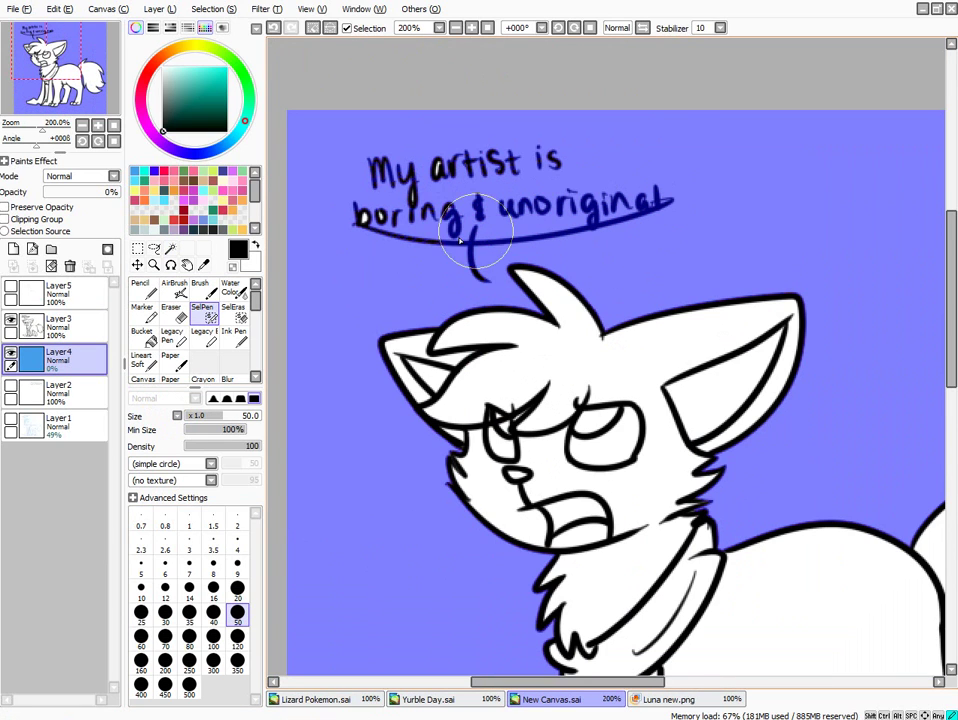
pyautogui.scroll(-2, 438, 318)
# Add the narrow sliver between the front legs to the selection with the Magic Wand
pyautogui.scroll(5, 403, 480)
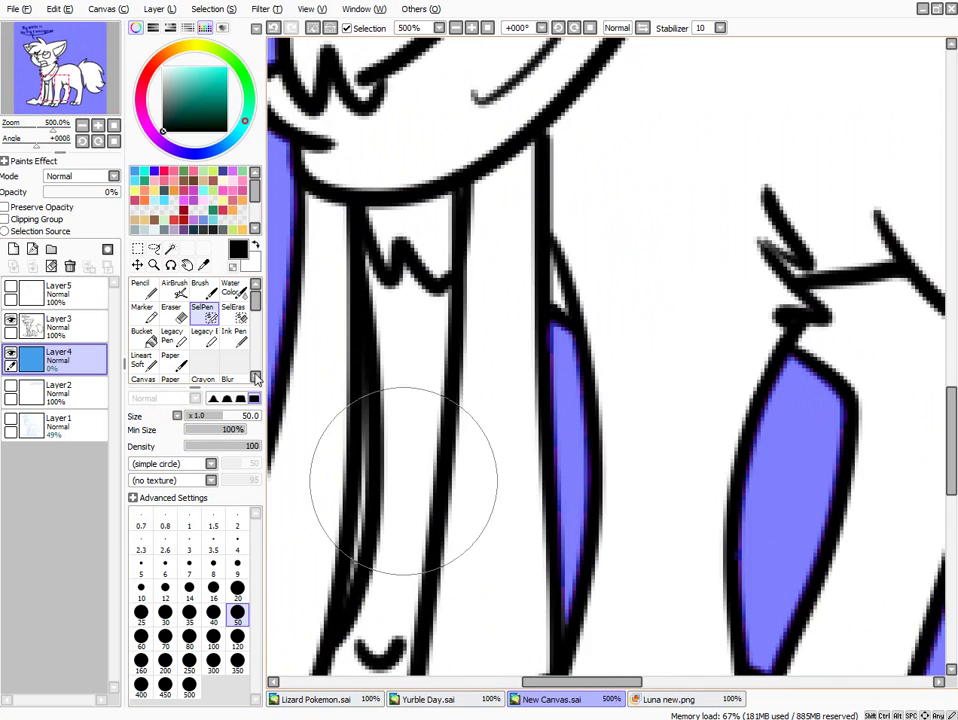
pyautogui.click(170, 248)
pyautogui.click(362, 533)
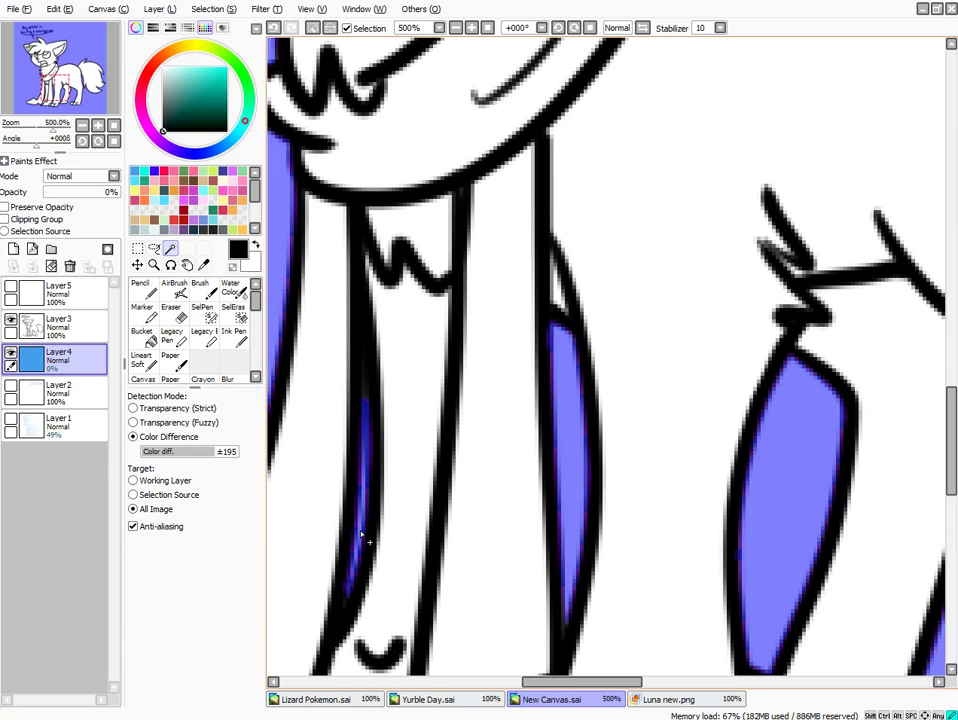
pyautogui.scroll(-4, 362, 533)
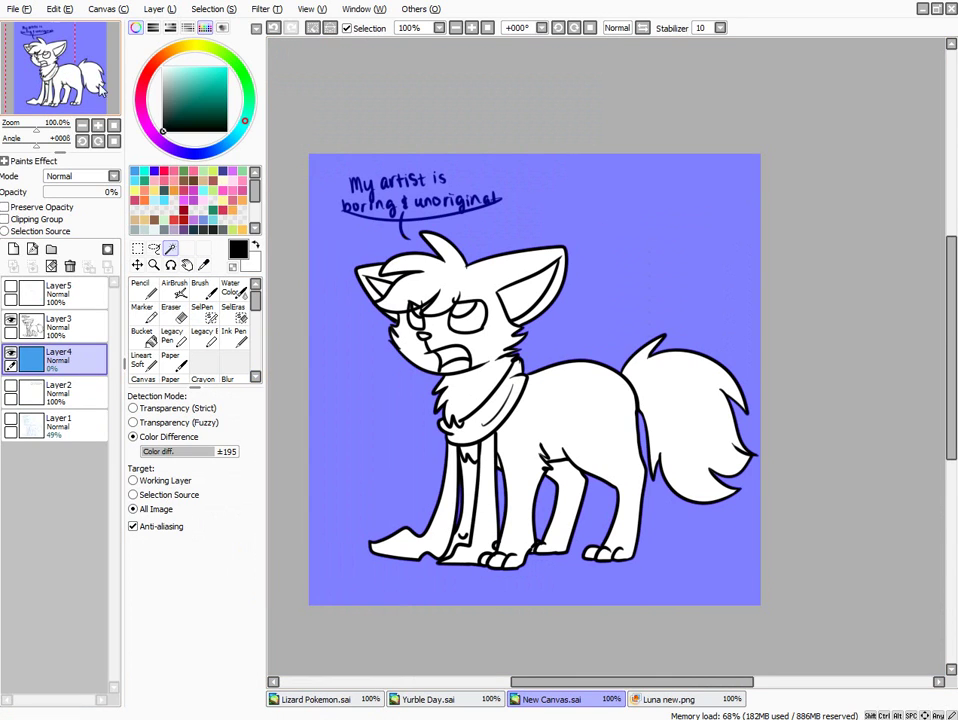
# Remove the blue from the selected areas outside the character, clear the selection, and set the color layer's opacity to 100%
pyautogui.click(57, 9)
pyautogui.click(69, 67)
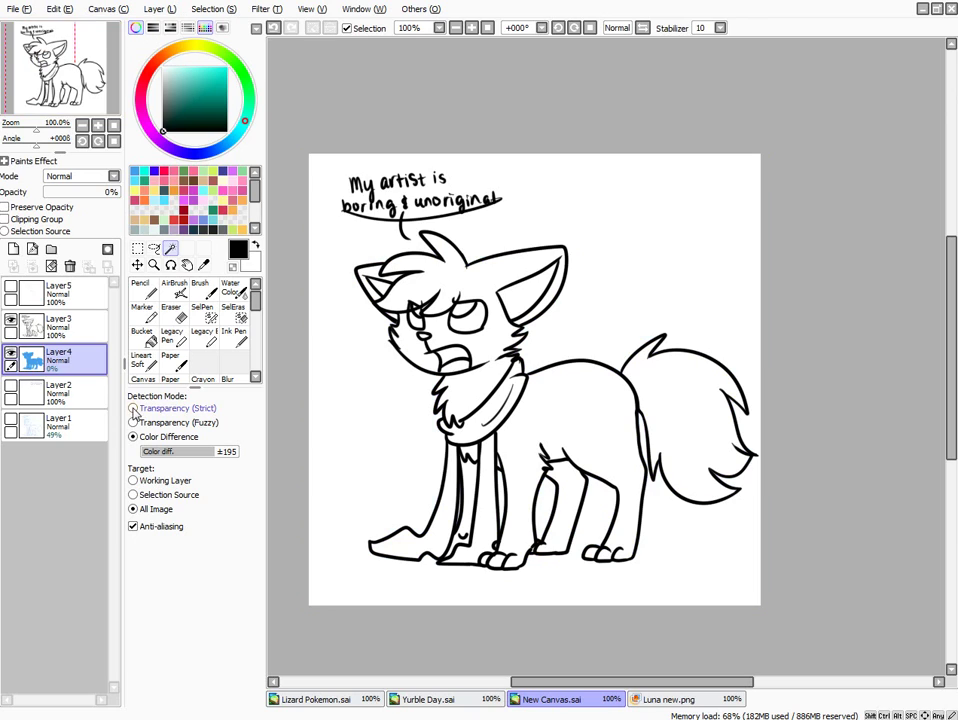
pyautogui.moveTo(70, 192); pyautogui.dragTo(121, 192)
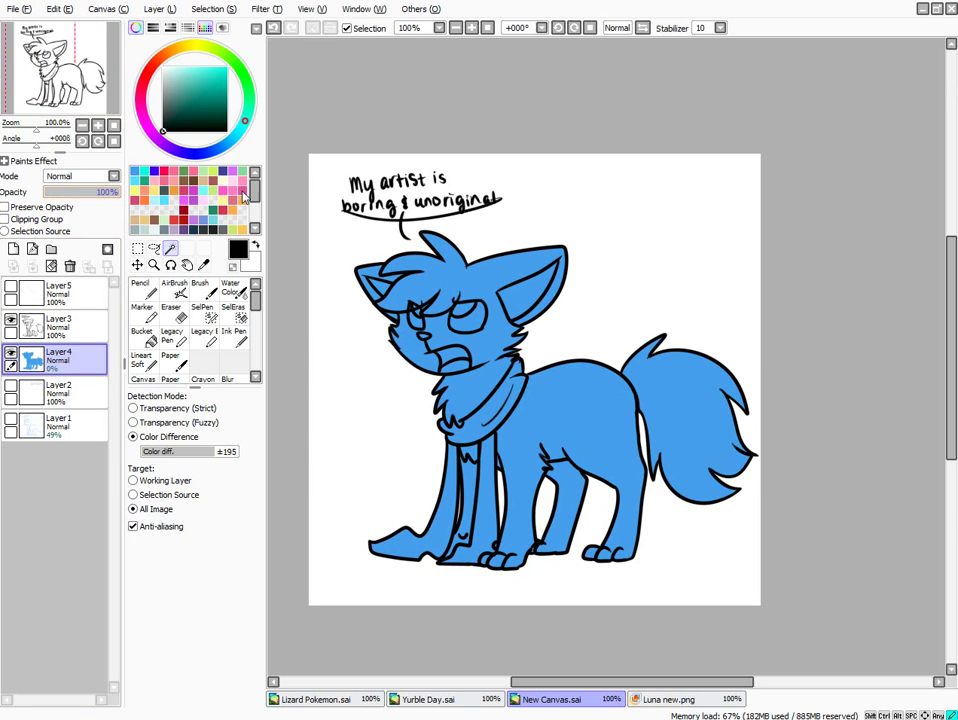
pyautogui.click(115, 126)
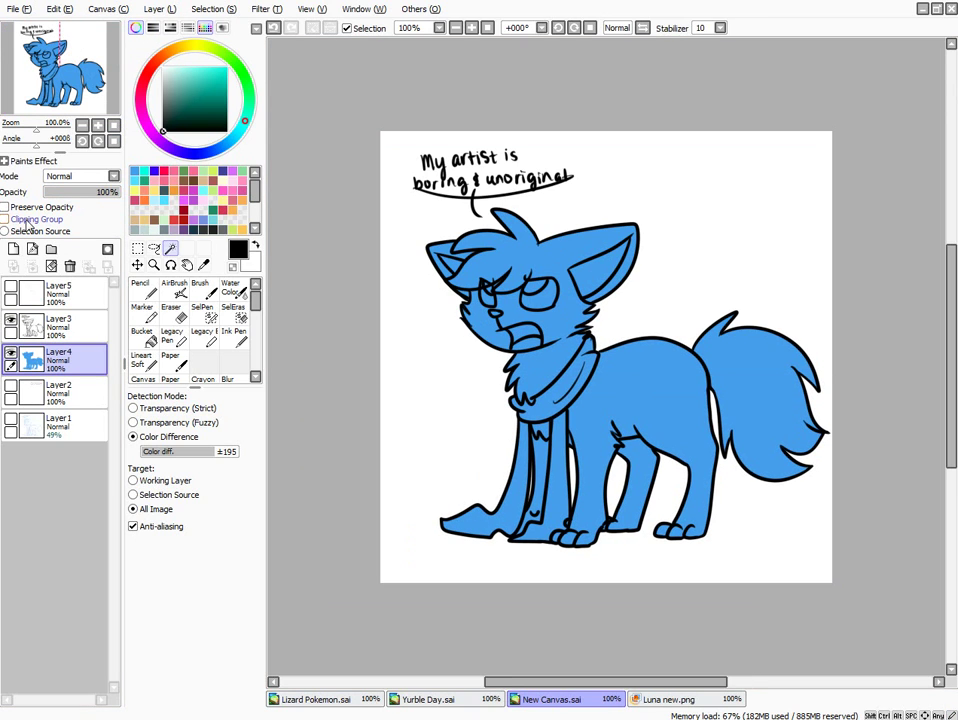
# Preserve the color layer's opacity and fill the character with green using the Bucket
pyautogui.click(9, 208)
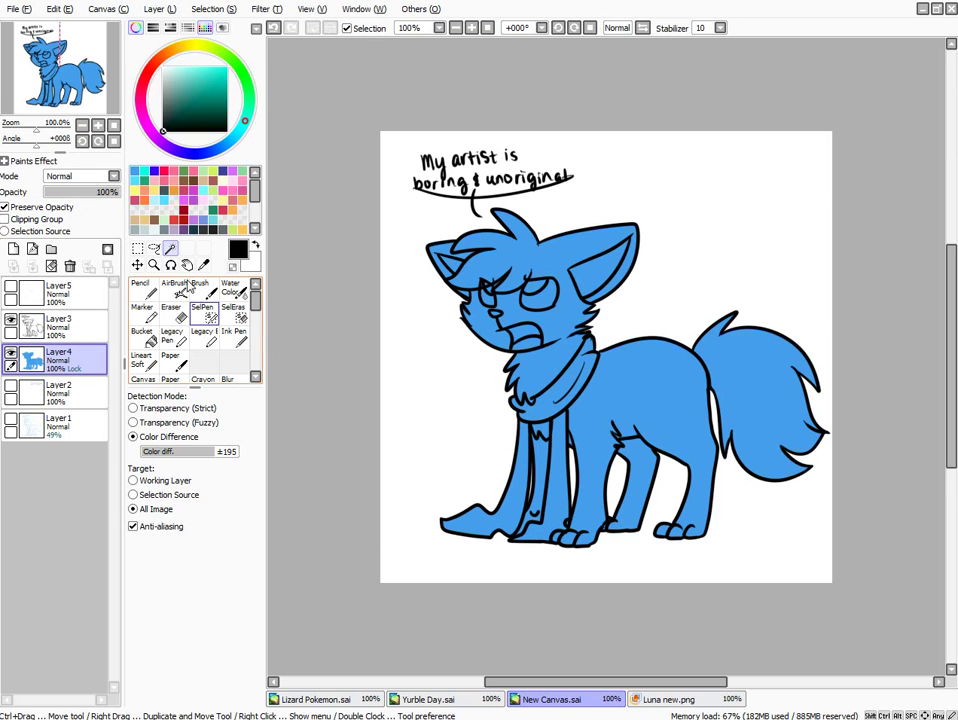
pyautogui.click(144, 180)
pyautogui.click(147, 335)
pyautogui.click(663, 345)
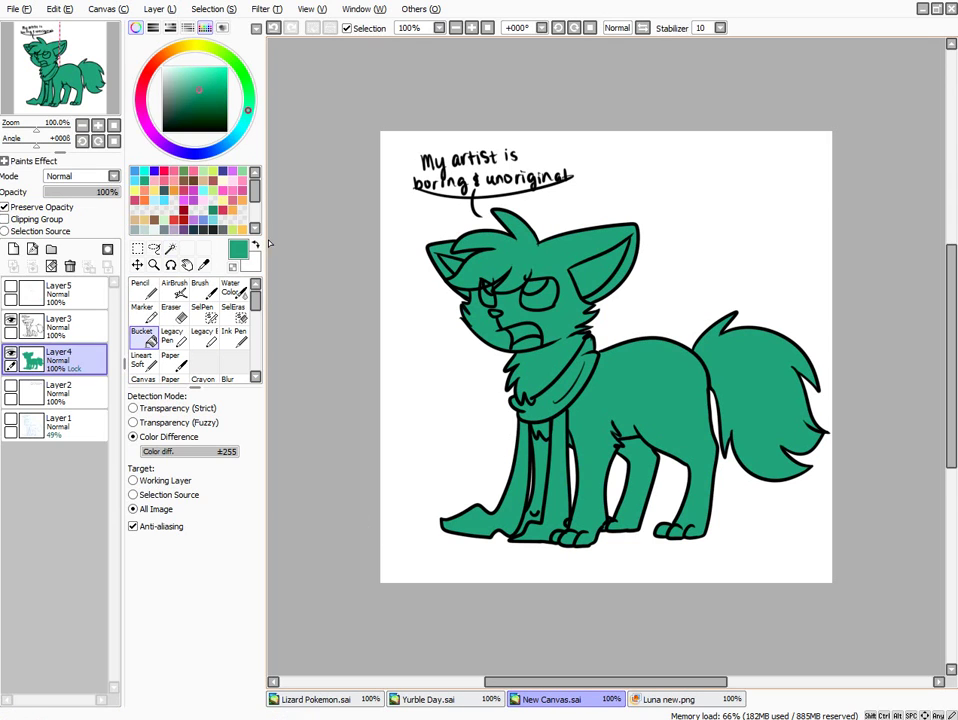
# Try recoloring the character in crimson and light cyan with the Bucket
pyautogui.click(185, 182)
pyautogui.click(184, 186)
pyautogui.click(444, 580)
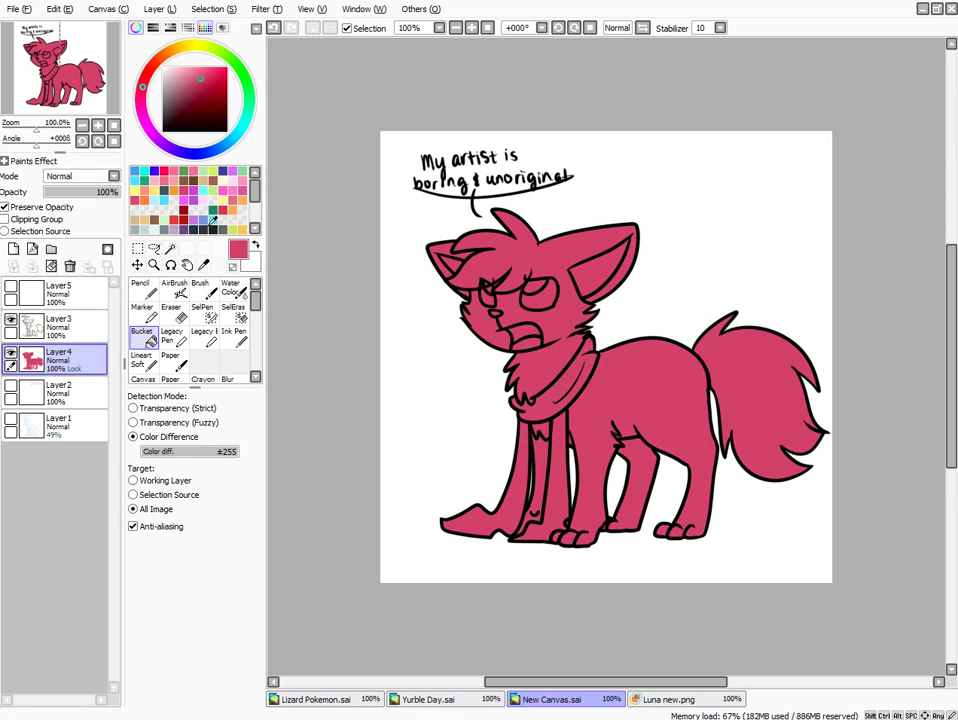
pyautogui.click(135, 181)
pyautogui.click(500, 510)
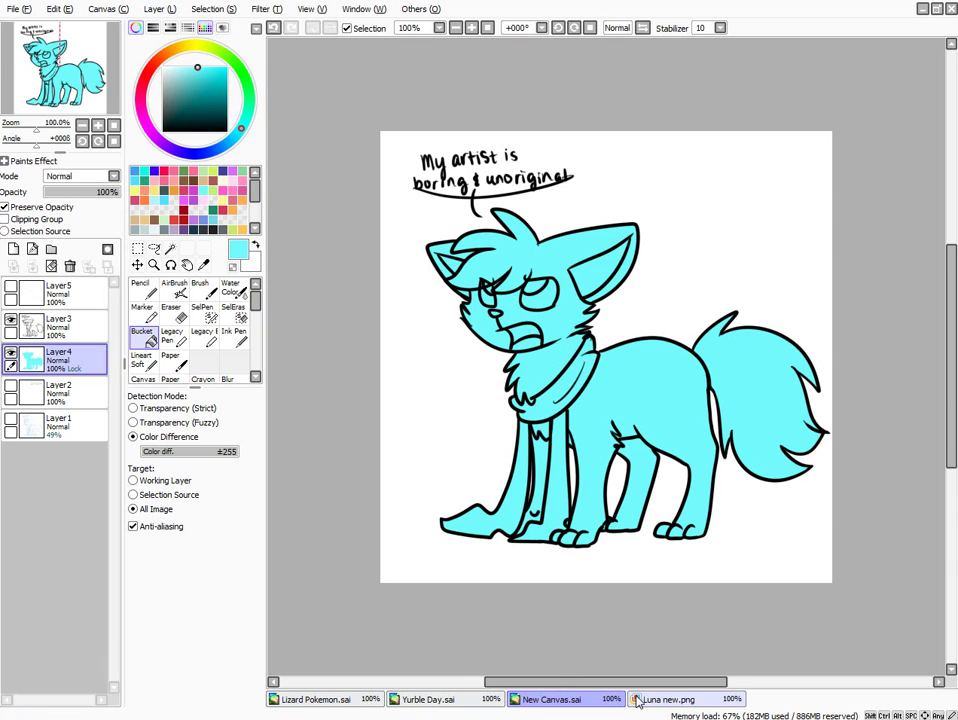
# Fill the character with the fur blue sampled from Luna new.png and add a new clipping layer above the color layer
pyautogui.click(665, 699)
pyautogui.rightClick(524, 340)
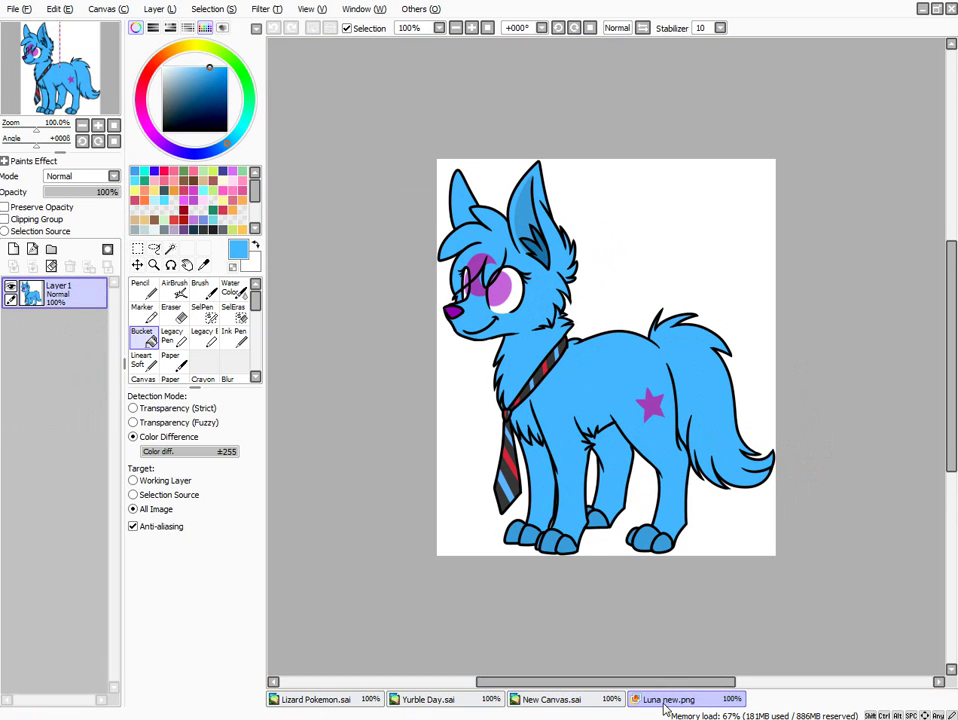
pyautogui.click(555, 699)
pyautogui.click(570, 420)
pyautogui.click(13, 250)
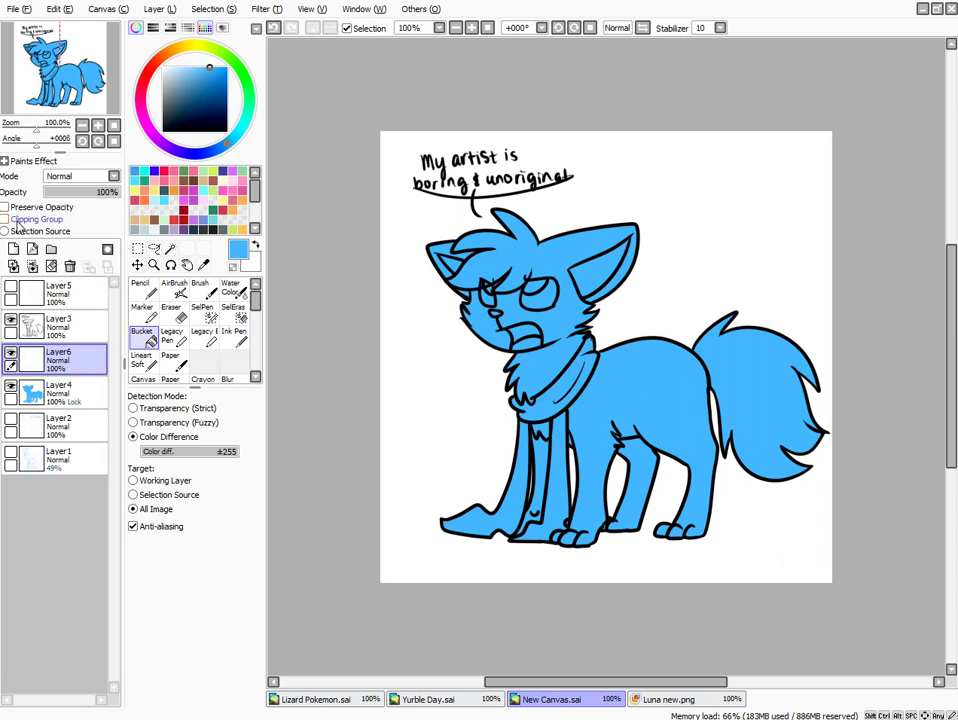
pyautogui.click(27, 218)
# Scribble cyan Pencil lines at size 6 across the head, body and tail on the clipping layer
pyautogui.click(142, 289)
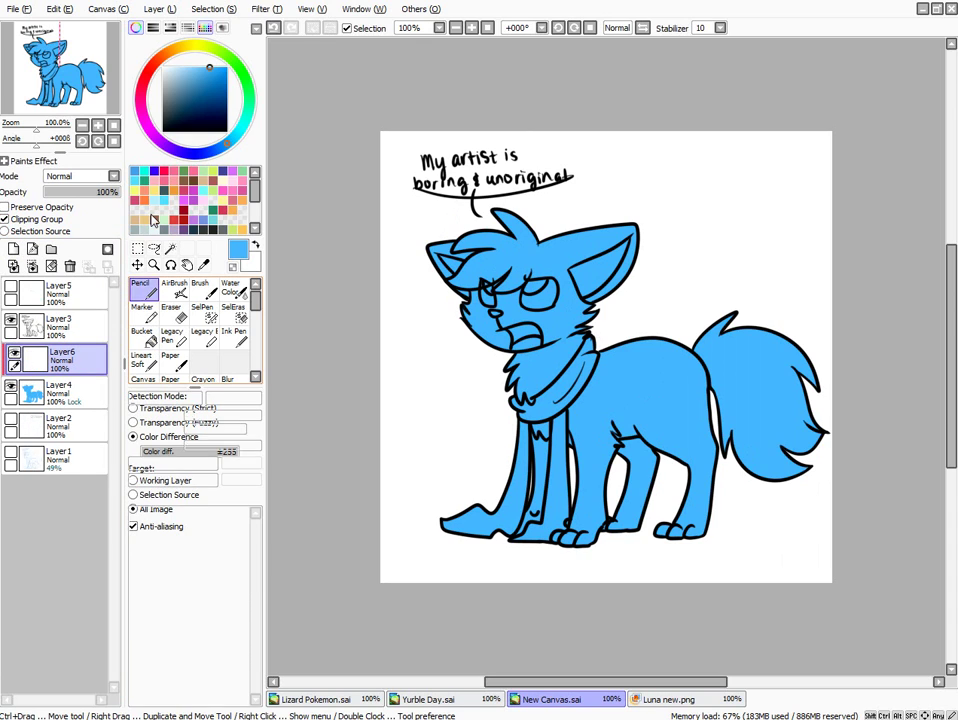
pyautogui.click(146, 171)
pyautogui.moveTo(640, 258); pyautogui.dragTo(299, 374)
pyautogui.moveTo(600, 288); pyautogui.dragTo(460, 345)
pyautogui.moveTo(790, 331)
pyautogui.mouseDown()
pyautogui.moveTo(463, 398)
pyautogui.moveTo(520, 405)
pyautogui.mouseUp()
pyautogui.moveTo(808, 375); pyautogui.dragTo(540, 417)
pyautogui.moveTo(715, 445); pyautogui.dragTo(530, 441)
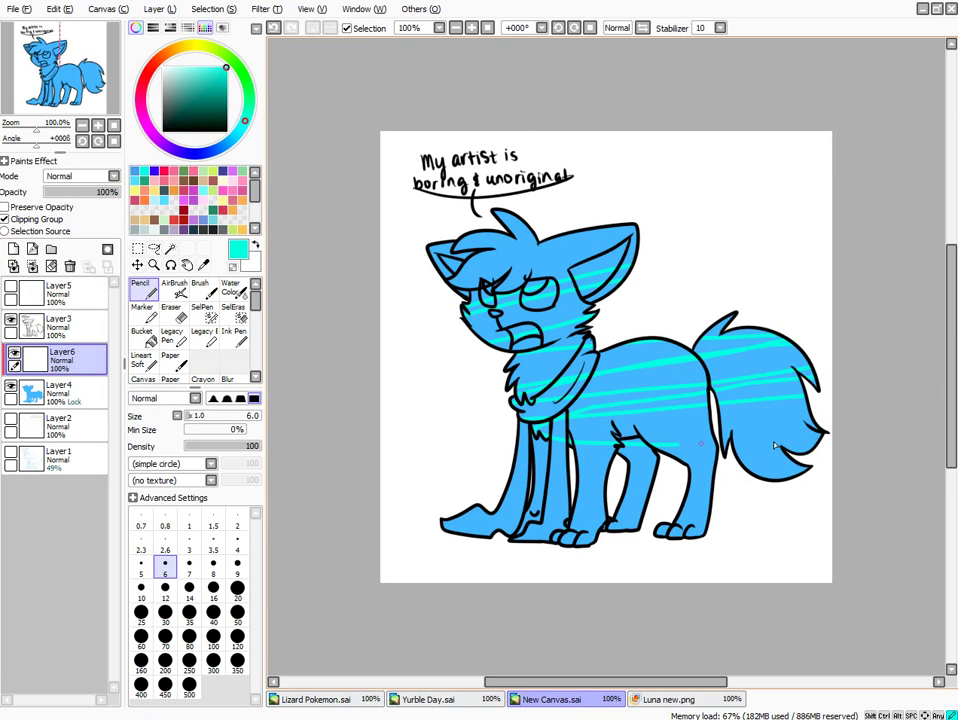
pyautogui.moveTo(791, 440); pyautogui.dragTo(690, 492)
# Sample the star's purple from Luna new.png and try a size 7 Pencil mark on the character's forelock
pyautogui.click(660, 699)
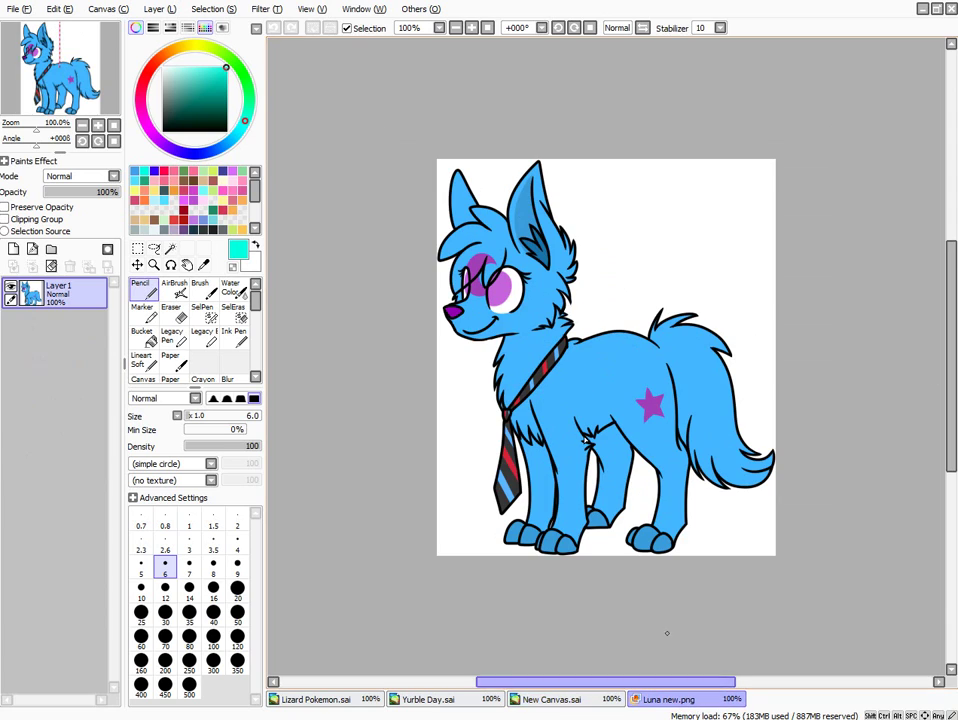
pyautogui.keyDown('alt'); pyautogui.click(652, 411); pyautogui.keyUp('alt')
pyautogui.click(552, 699)
pyautogui.scroll(2, 374, 204)
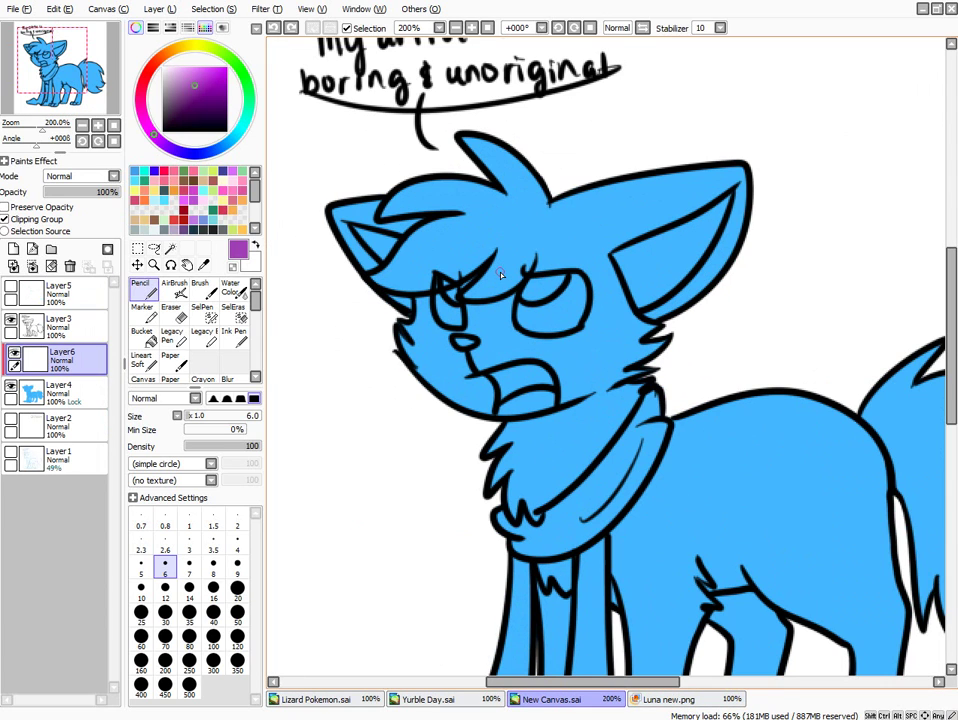
pyautogui.click(189, 565)
pyautogui.moveTo(477, 246); pyautogui.dragTo(496, 243)
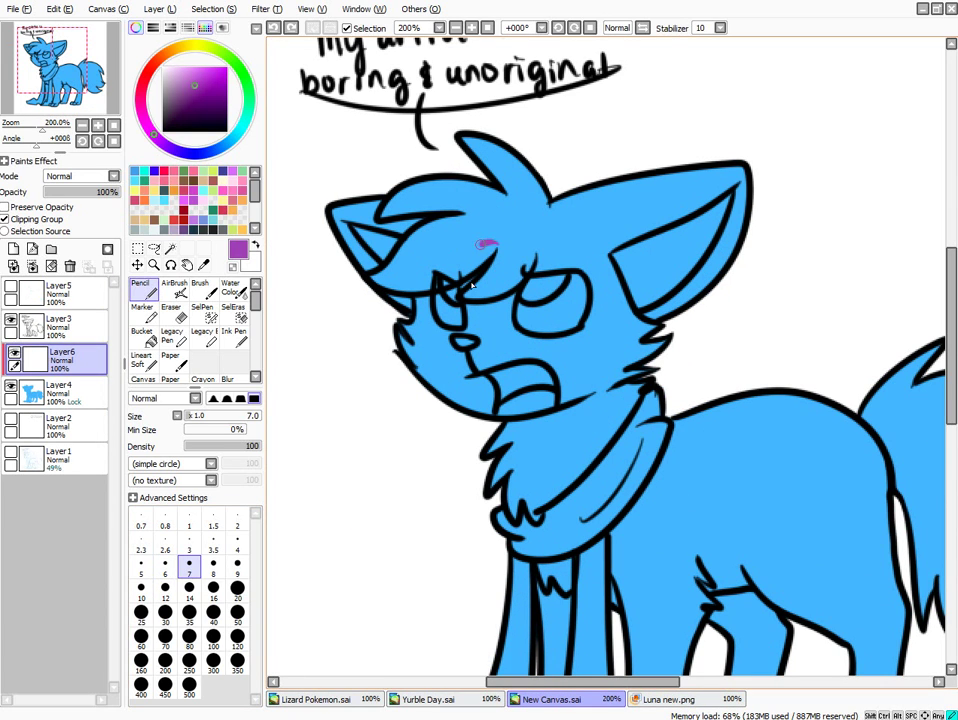
# Paint a purple patch on the forelock between the eyes with Lineart Soft at size 20 and refine it with the Eraser at size 20
pyautogui.click(143, 360)
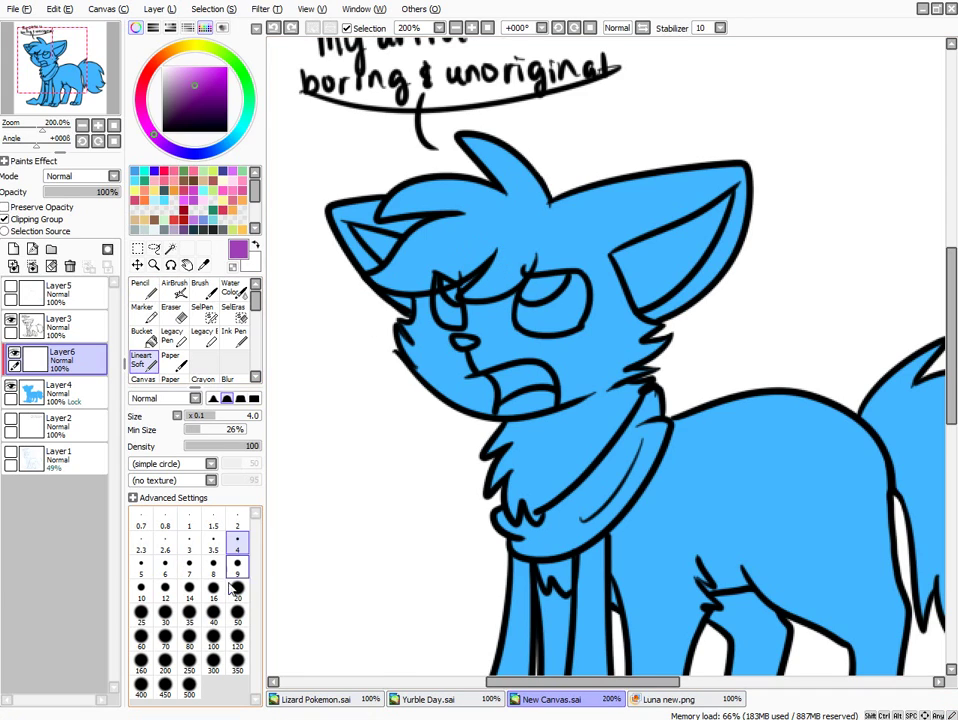
pyautogui.click(237, 590)
pyautogui.moveTo(478, 250)
pyautogui.mouseDown()
pyautogui.moveTo(490, 255)
pyautogui.moveTo(470, 262)
pyautogui.moveTo(522, 268)
pyautogui.moveTo(524, 282)
pyautogui.mouseUp()
pyautogui.click(171, 310)
pyautogui.click(238, 590)
# Paint a purple patch on the character's haunch with Lineart Soft and carve it into a five-pointed star with the Eraser at size 9
pyautogui.scroll(-3, 530, 300)
pyautogui.scroll(3, 575, 396)
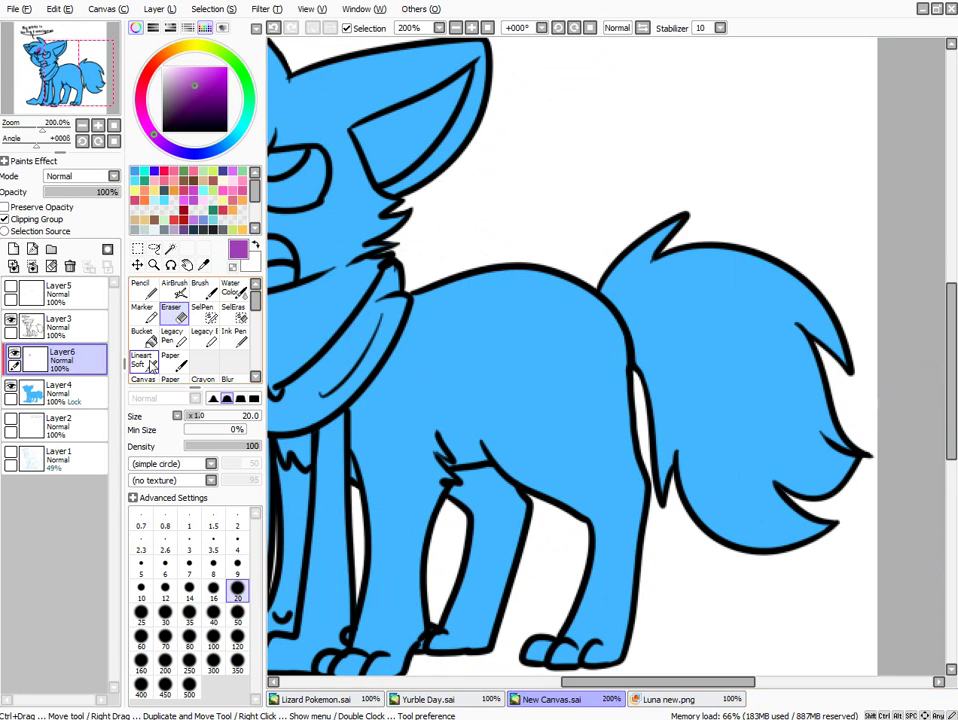
pyautogui.click(147, 361)
pyautogui.moveTo(552, 428)
pyautogui.mouseDown()
pyautogui.moveTo(579, 442)
pyautogui.moveTo(560, 400)
pyautogui.mouseUp()
pyautogui.press('e')
pyautogui.click(238, 567)
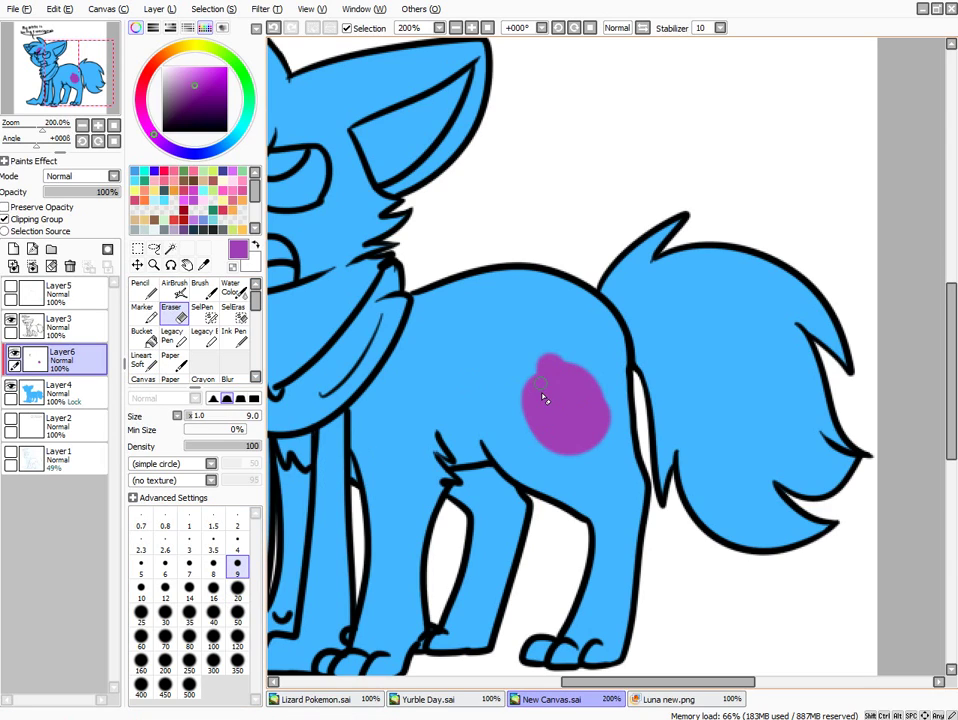
pyautogui.moveTo(541, 387)
pyautogui.mouseDown()
pyautogui.moveTo(545, 417)
pyautogui.moveTo(566, 435)
pyautogui.mouseUp()
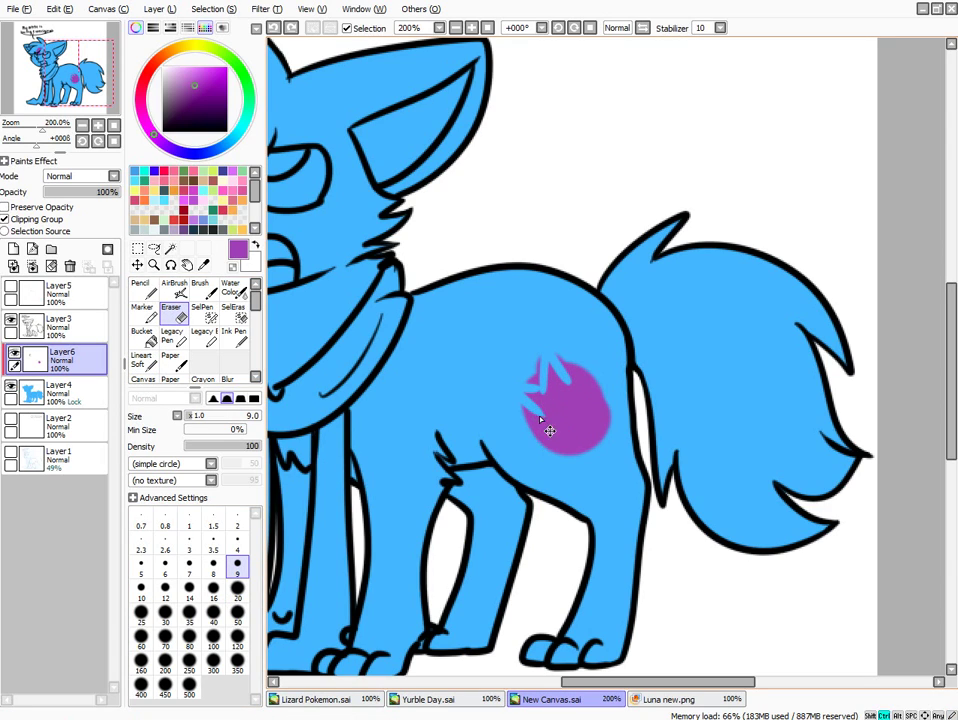
pyautogui.moveTo(590, 428)
pyautogui.mouseDown()
pyautogui.moveTo(600, 410)
pyautogui.moveTo(568, 385)
pyautogui.mouseUp()
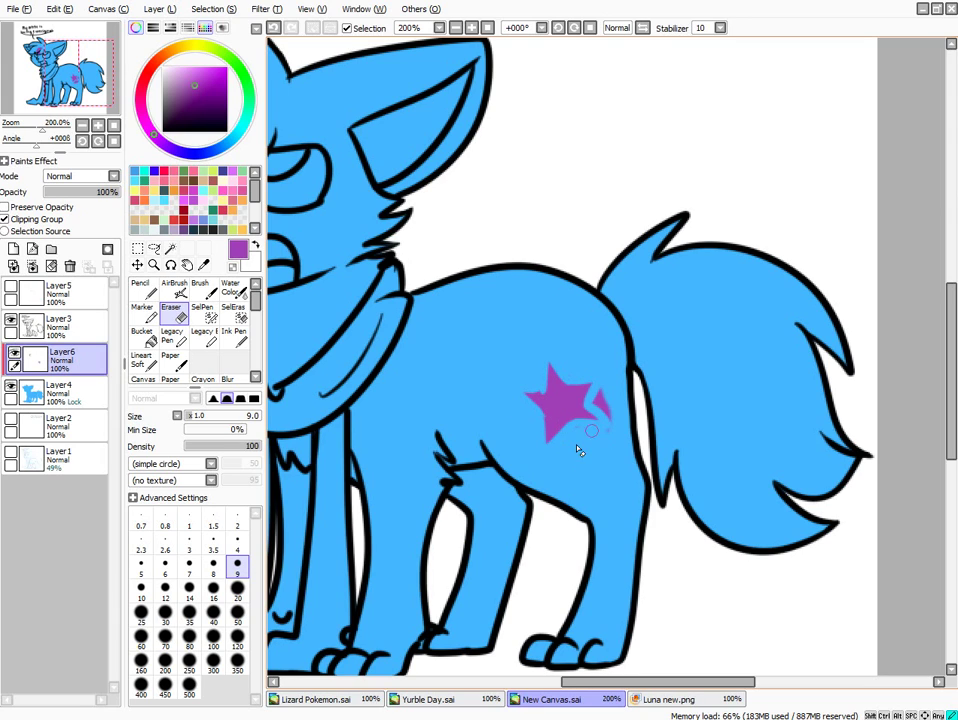
# Touch up and thicken the haunch star's points with the Pencil at size 8
pyautogui.click(141, 290)
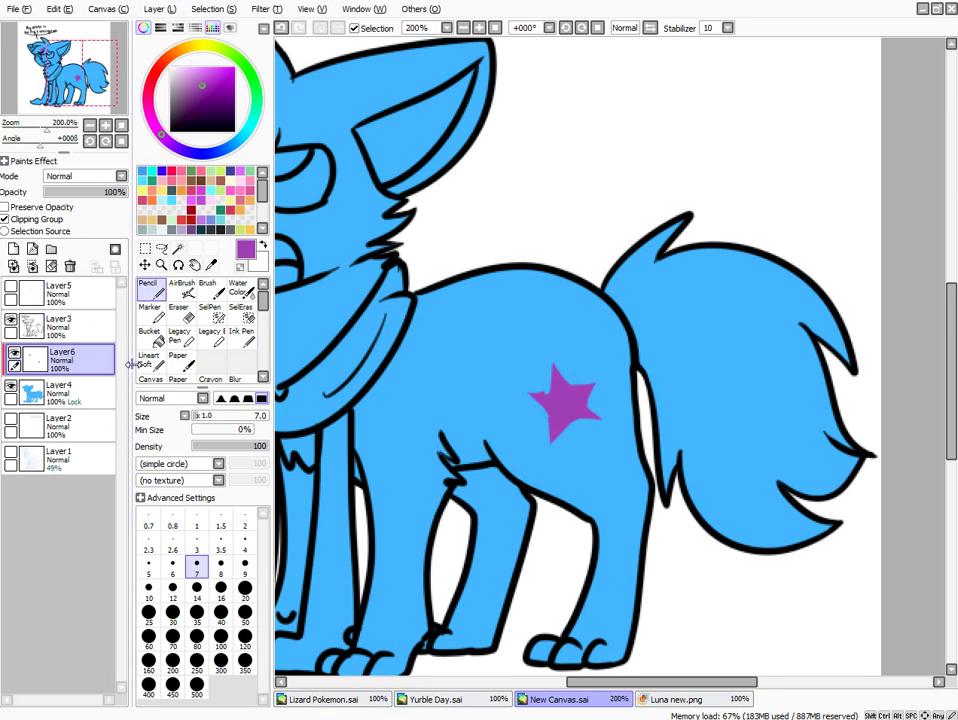
pyautogui.moveTo(132, 364); pyautogui.dragTo(124, 364)
pyautogui.click(213, 567)
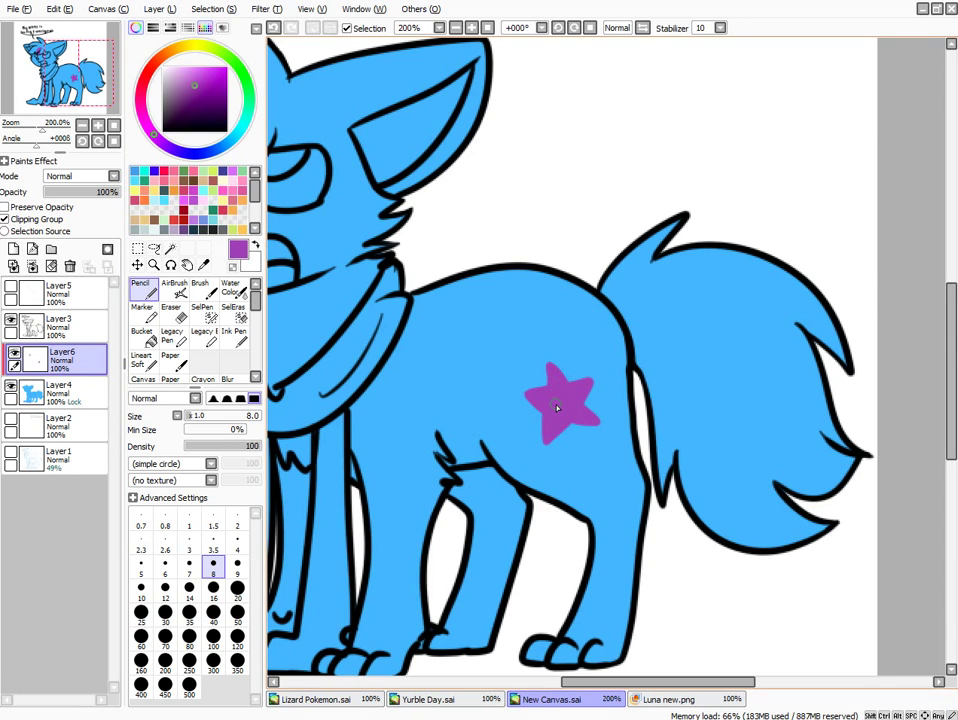
# Add a clipping layer above the markings layer and select the scarf's neck wrap and both hanging ends with the Magic Wand
pyautogui.click(113, 126)
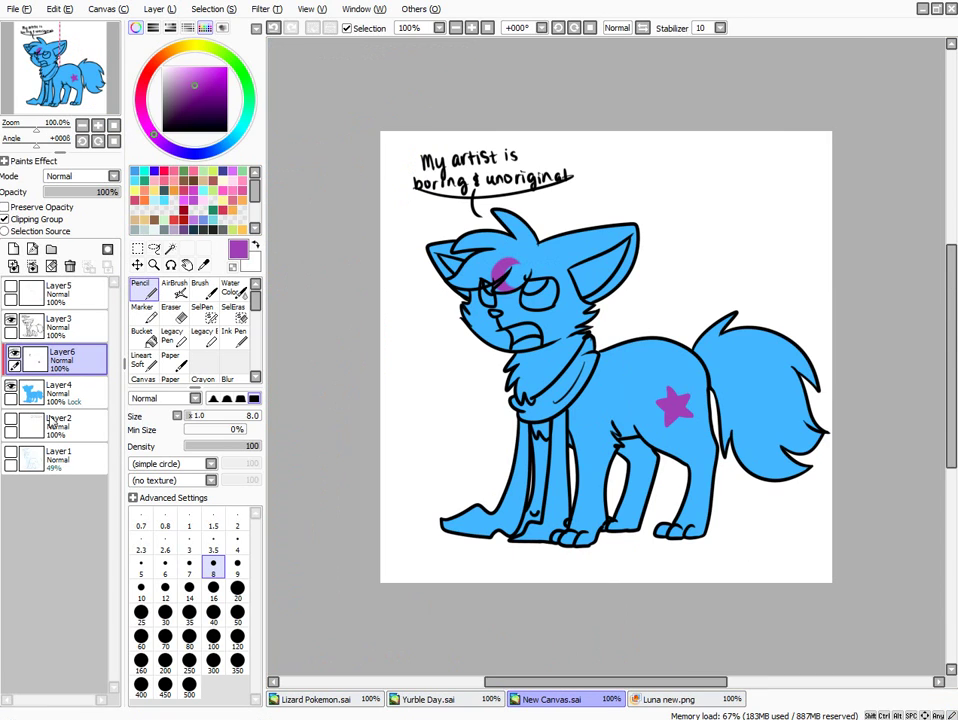
pyautogui.click(10, 386)
pyautogui.click(13, 249)
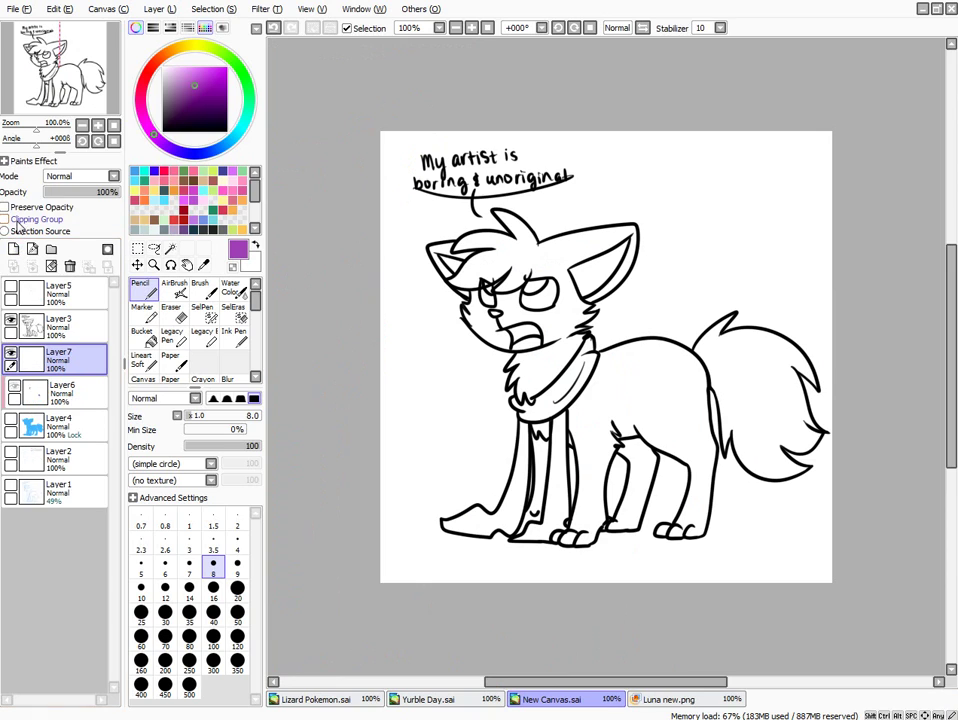
pyautogui.press('w')
pyautogui.click(565, 378)
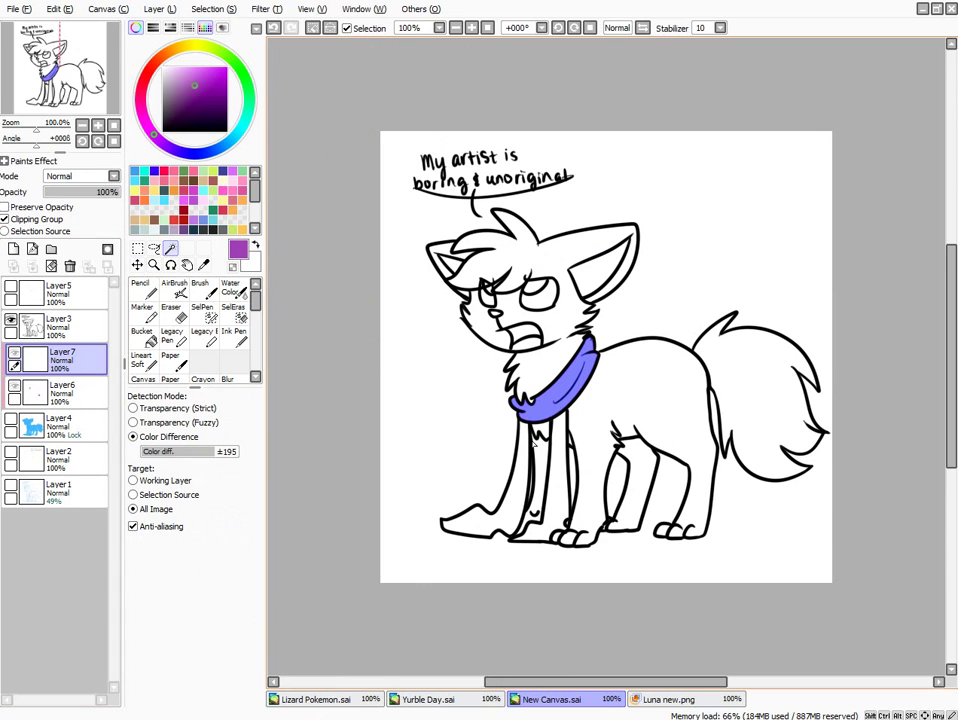
pyautogui.click(490, 500)
pyautogui.click(555, 470)
pyautogui.click(10, 420)
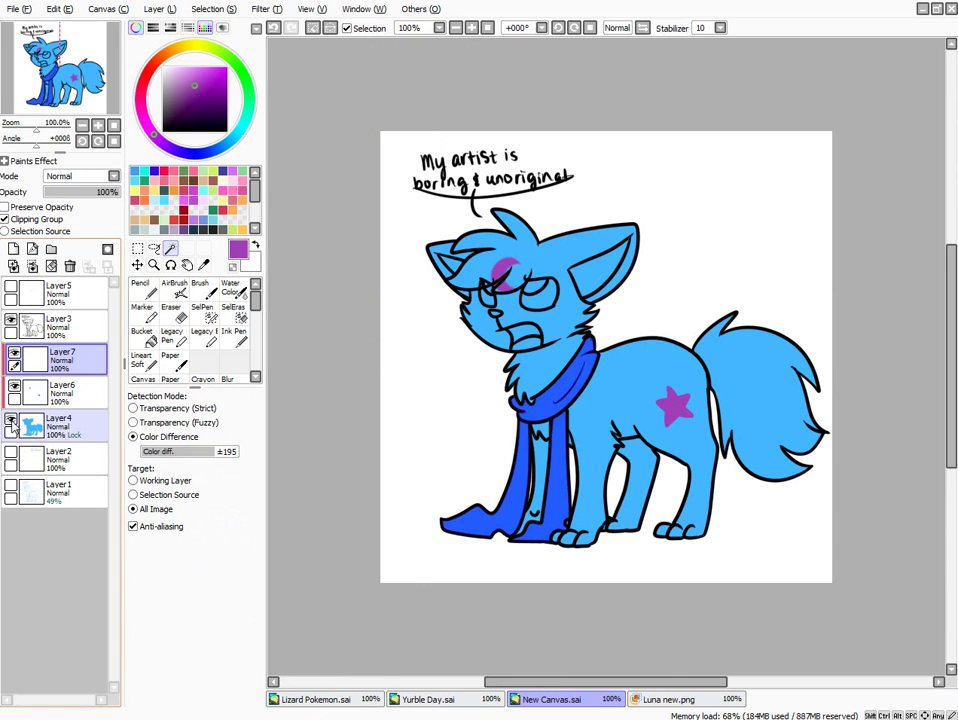
pyautogui.click(680, 700)
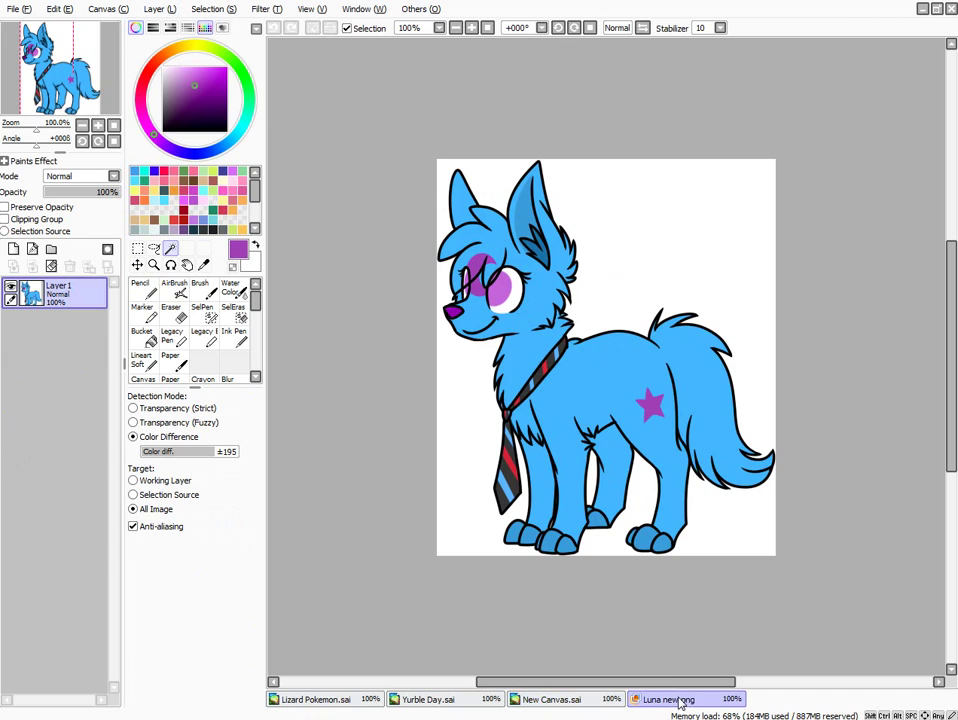
pyautogui.rightClick(517, 489)
pyautogui.click(555, 699)
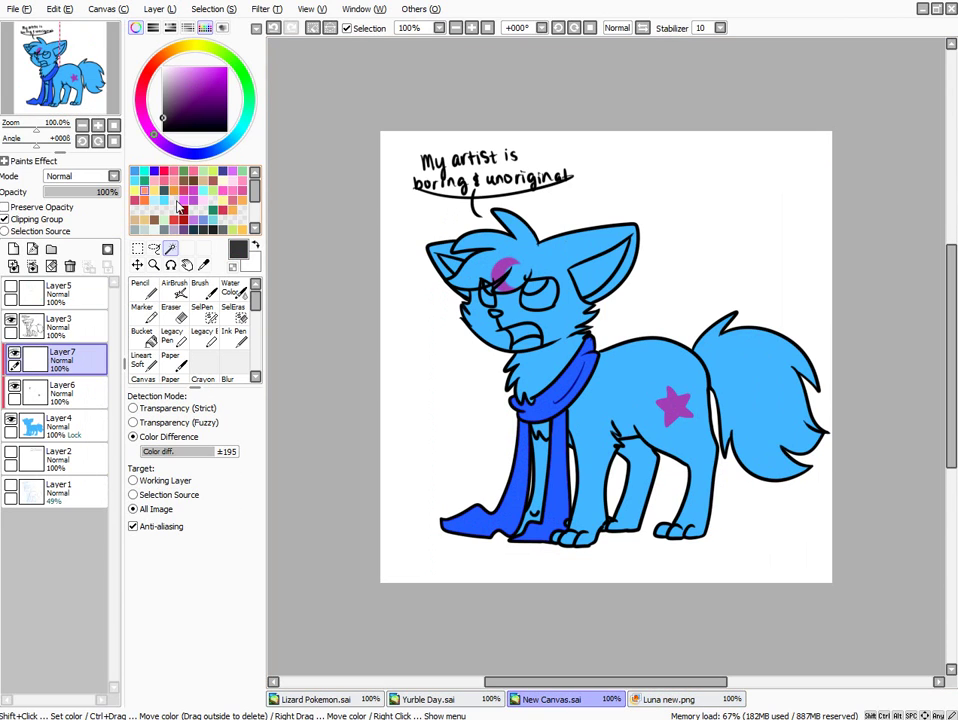
# Fill all parts of the selected scarf with the pink swatch using the Bucket and clear the selection
pyautogui.click(174, 171)
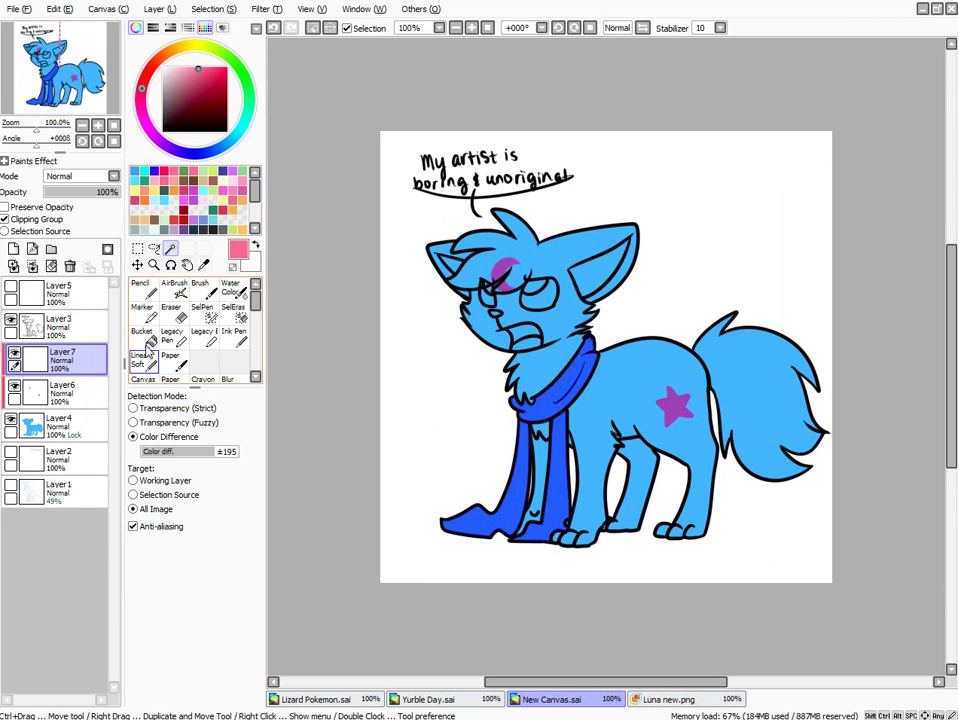
pyautogui.click(145, 340)
pyautogui.click(556, 463)
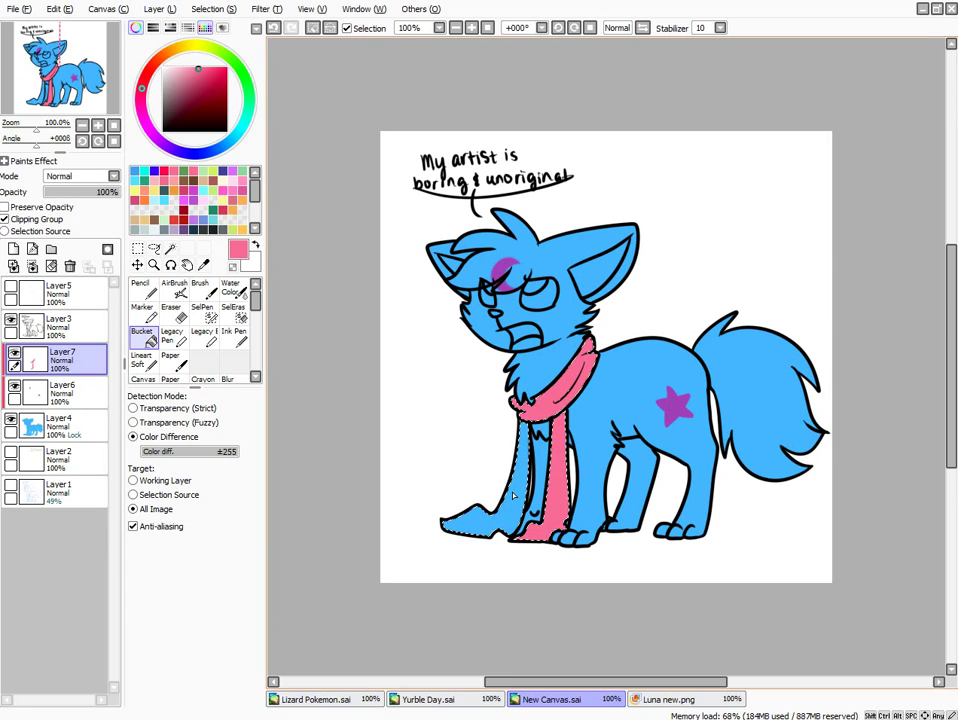
pyautogui.click(513, 495)
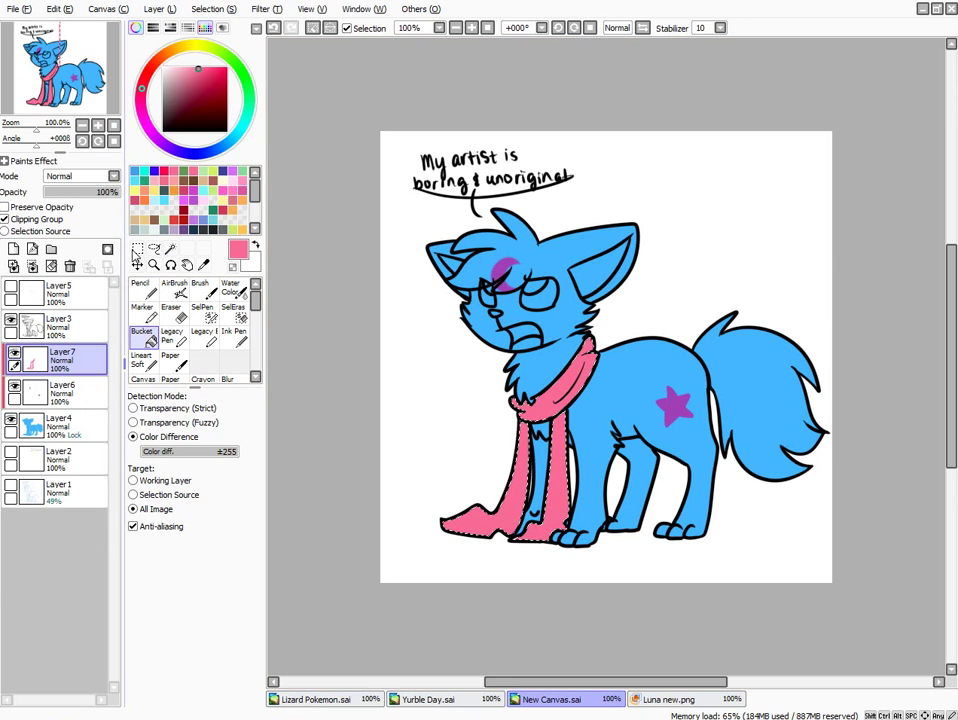
pyautogui.click(136, 251)
pyautogui.click(304, 326)
# Hide the color layers and select the inner ears and both eyes of the line art with the Magic Wand
pyautogui.scroll(1, 551, 301)
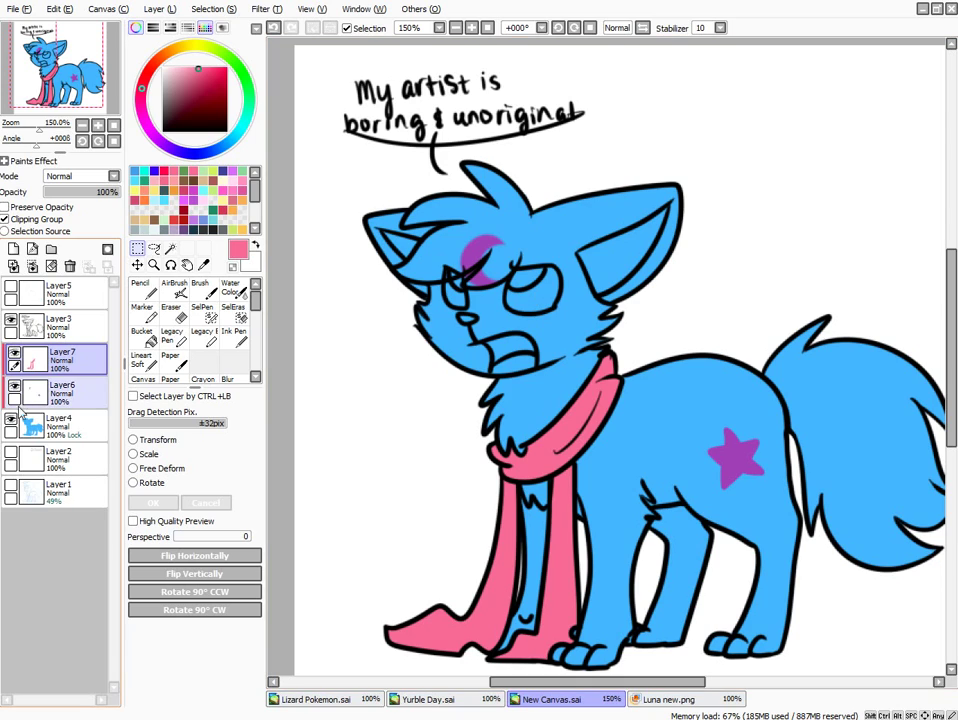
pyautogui.click(14, 386)
pyautogui.click(11, 419)
pyautogui.click(170, 249)
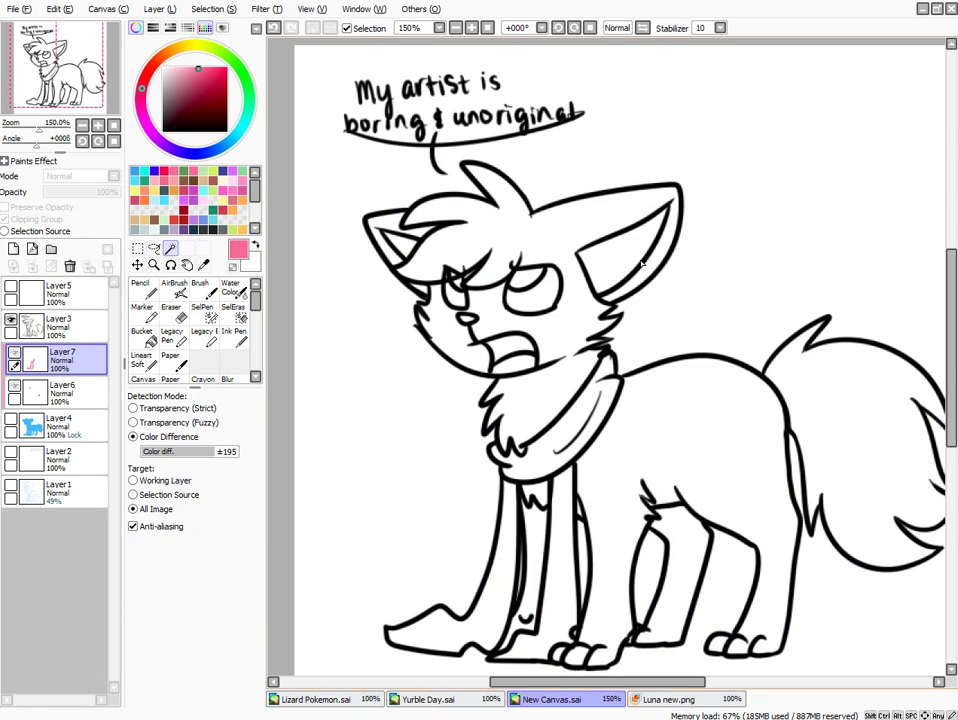
pyautogui.click(400, 246)
pyautogui.click(530, 290)
pyautogui.click(460, 292)
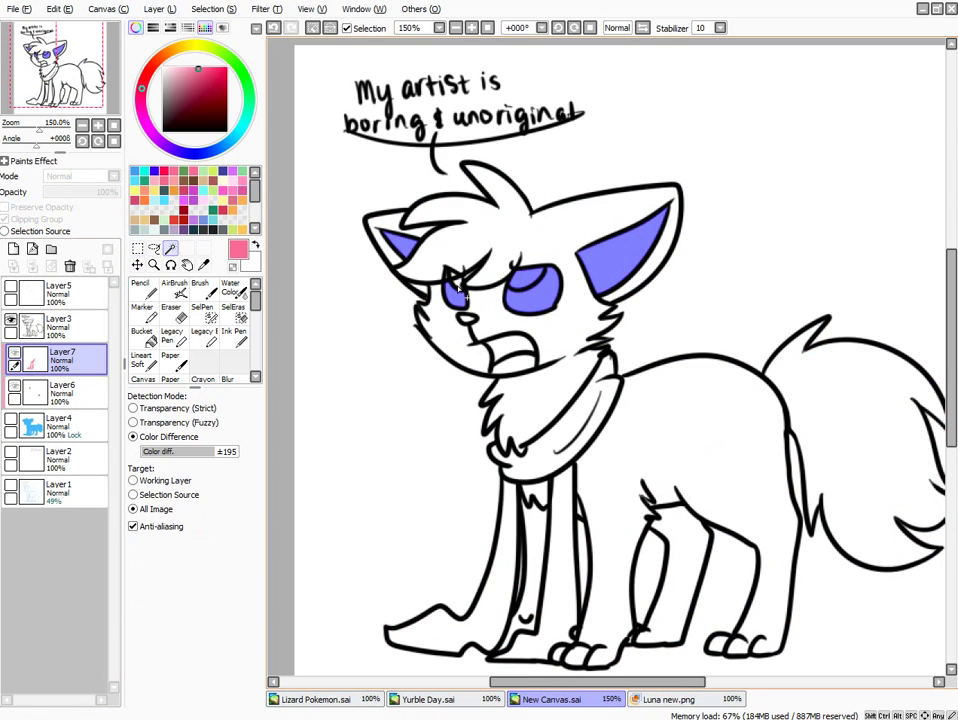
pyautogui.click(458, 286)
pyautogui.scroll(4, 458, 287)
pyautogui.hotkey('ctrl', 'z')
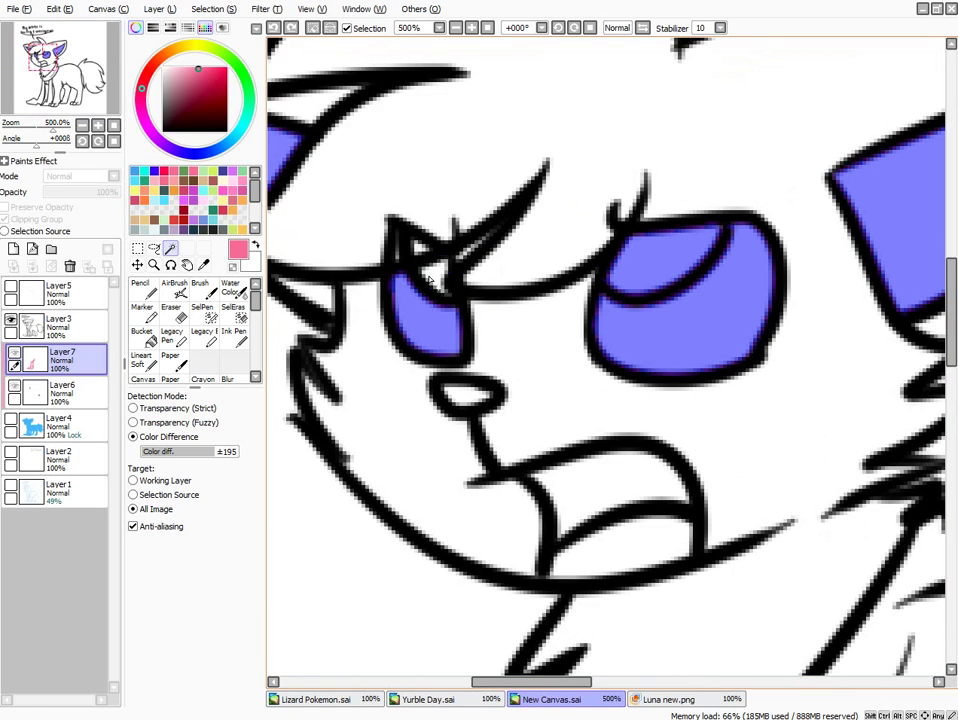
# Add the small upper part of the narrower eye to the selection with the SelPen at size 4
pyautogui.click(202, 312)
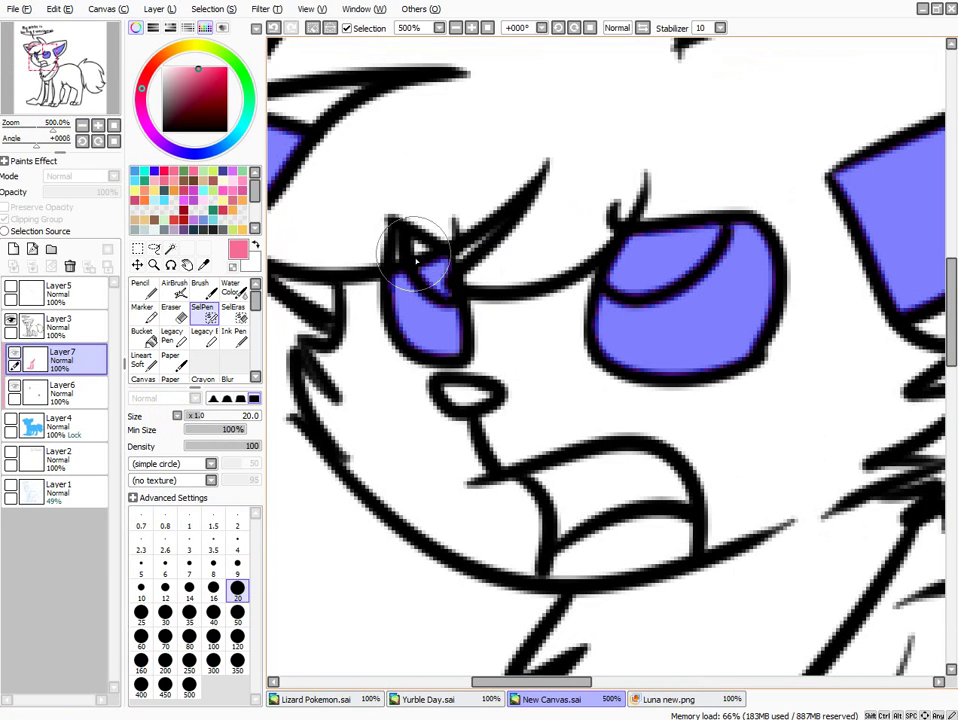
pyautogui.click(237, 545)
pyautogui.moveTo(414, 245)
pyautogui.mouseDown()
pyautogui.moveTo(432, 255)
pyautogui.moveTo(395, 268)
pyautogui.mouseUp()
# Add the nose, mouth interior and tongue to the selection with the Magic Wand and show the color layers again
pyautogui.scroll(-3, 370, 240)
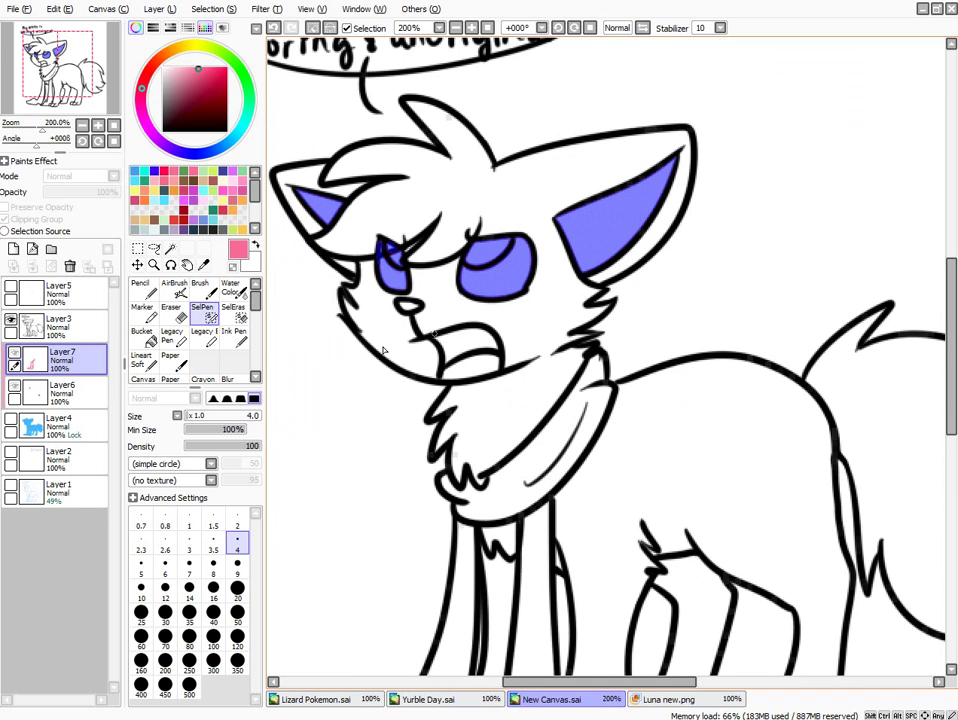
pyautogui.click(170, 248)
pyautogui.scroll(1, 416, 335)
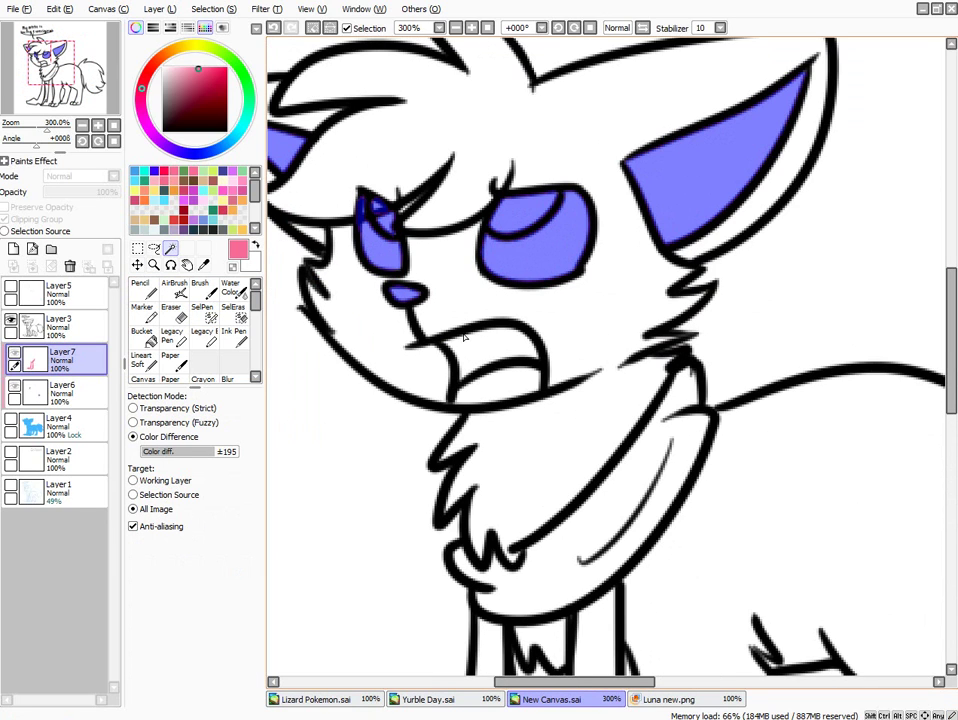
pyautogui.click(503, 350)
pyautogui.click(500, 390)
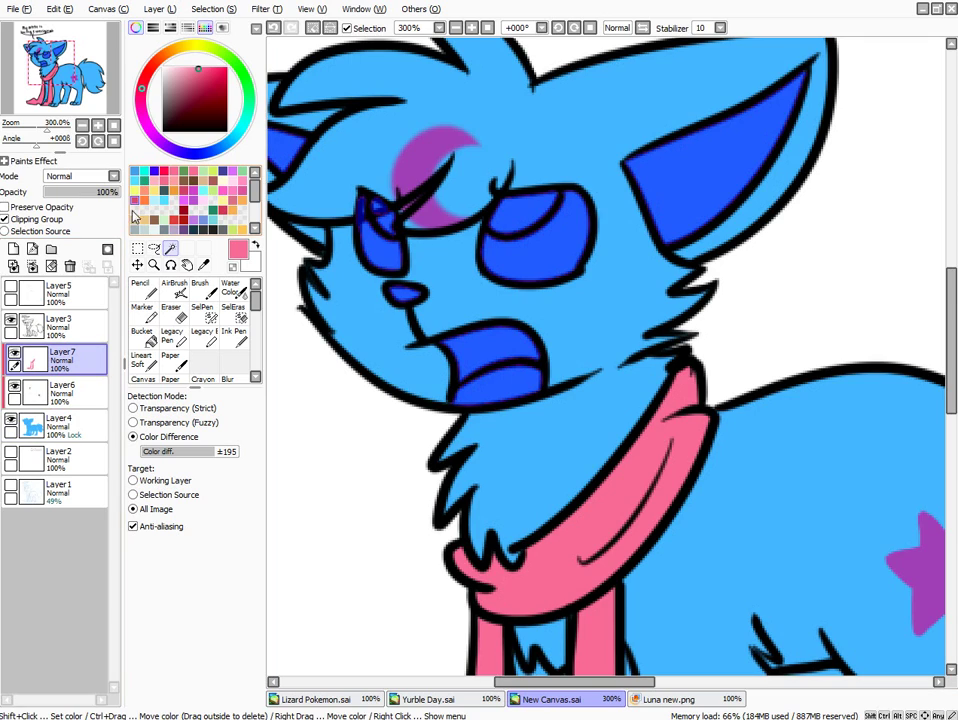
# Fill the mouth with dark pink using the Bucket and paint the tongue orange with the Pencil at size 9
pyautogui.click(178, 187)
pyautogui.click(143, 335)
pyautogui.click(472, 347)
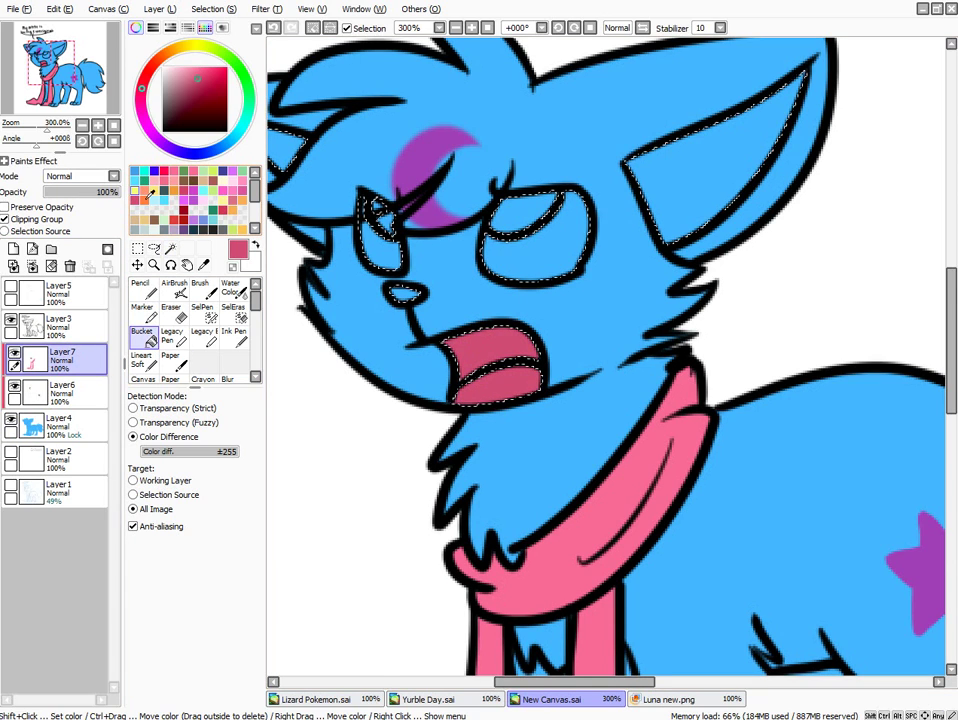
pyautogui.click(178, 187)
pyautogui.click(146, 288)
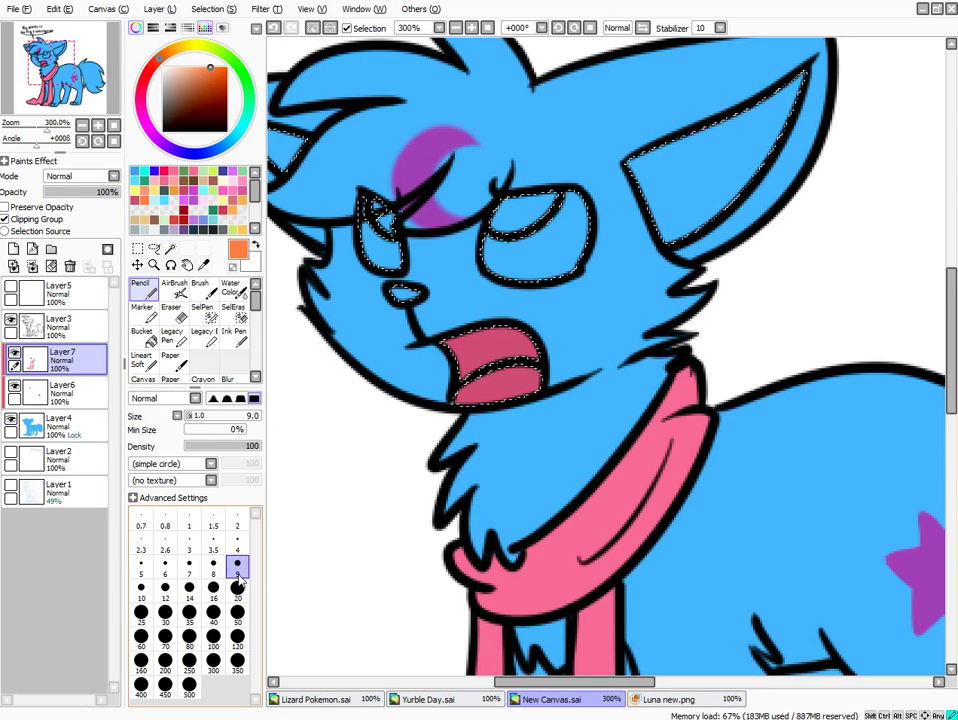
pyautogui.moveTo(455, 399)
pyautogui.mouseDown()
pyautogui.moveTo(523, 373)
pyautogui.moveTo(465, 397)
pyautogui.moveTo(537, 393)
pyautogui.mouseUp()
# Sample the light purple iris color from Luna new.png and fill both of the character's eyes with the Bucket
pyautogui.click(680, 698)
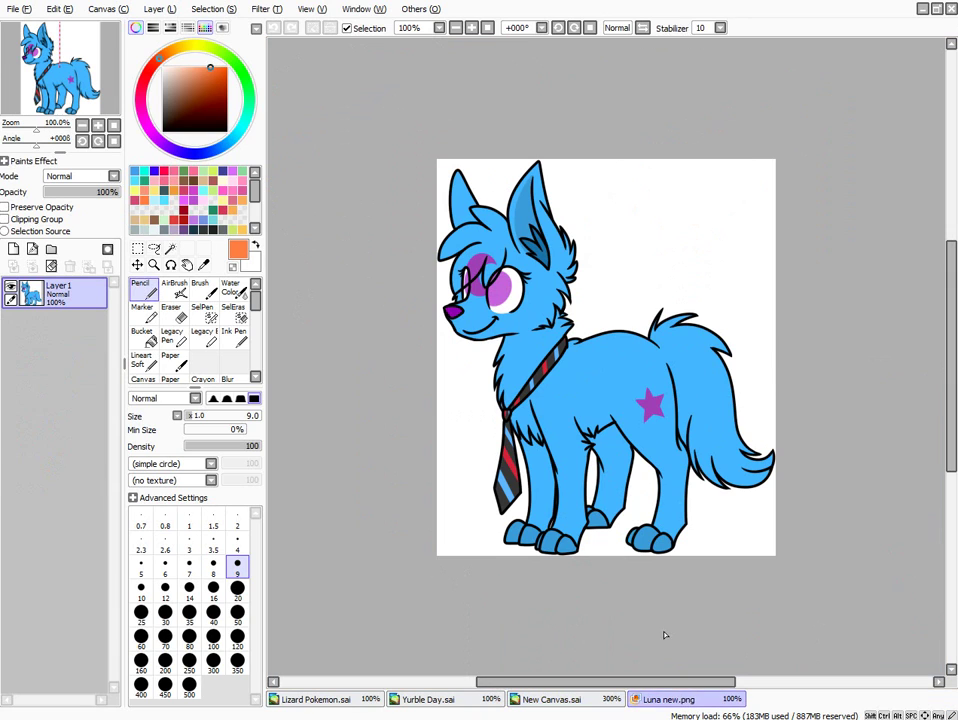
pyautogui.click(556, 700)
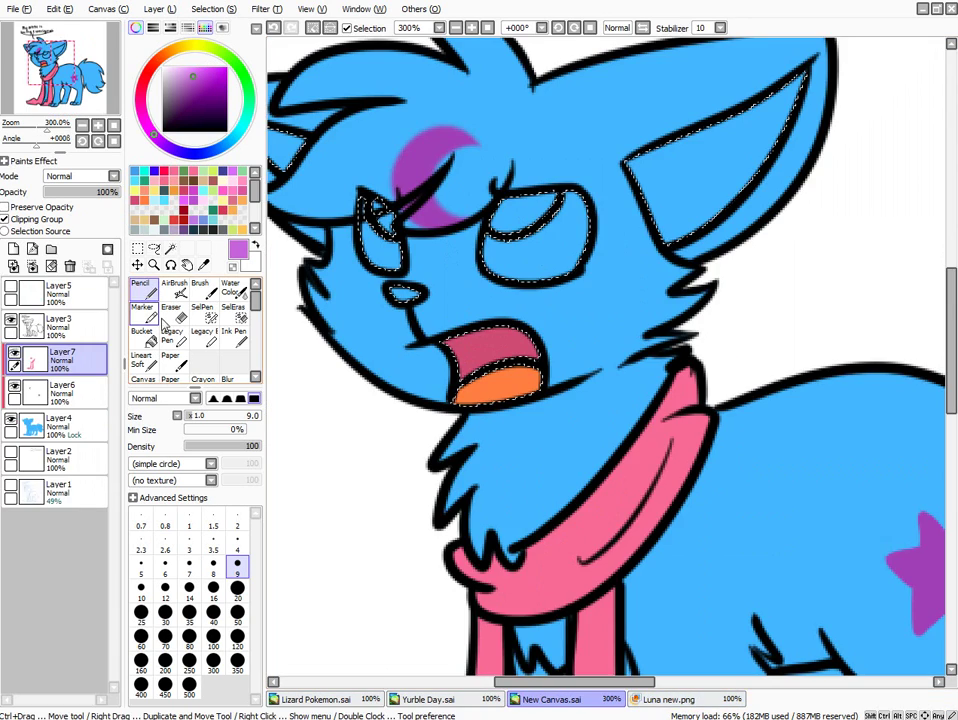
pyautogui.click(150, 338)
pyautogui.click(382, 240)
pyautogui.click(546, 228)
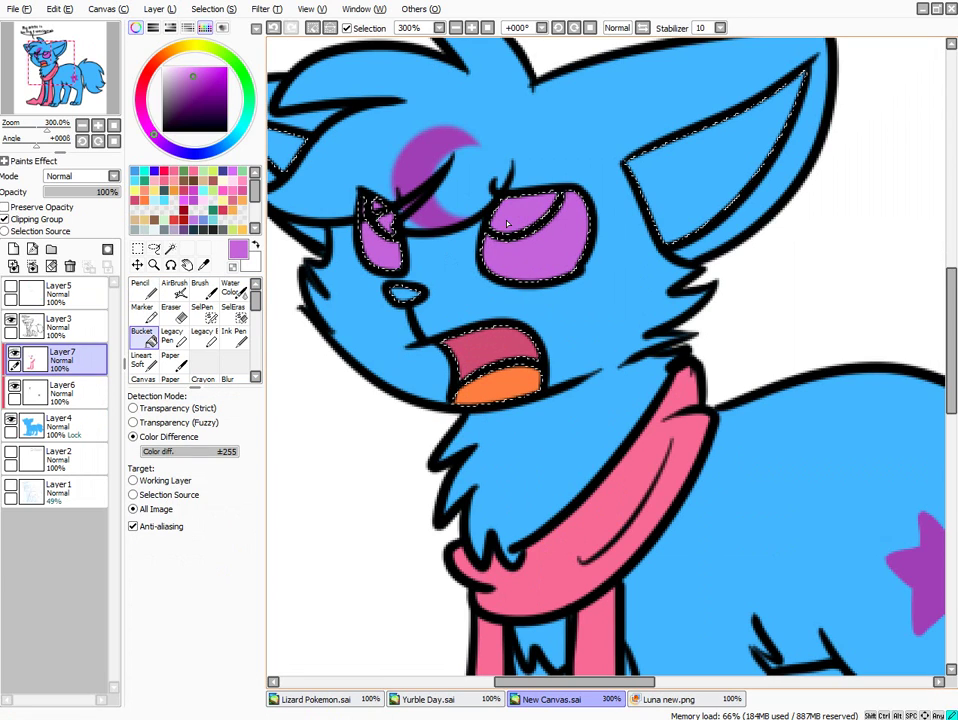
# Color the eye whites white, using the Bucket on the larger eye and the size 9 Pencil on the narrower one
pyautogui.press('x')
pyautogui.click(372, 212)
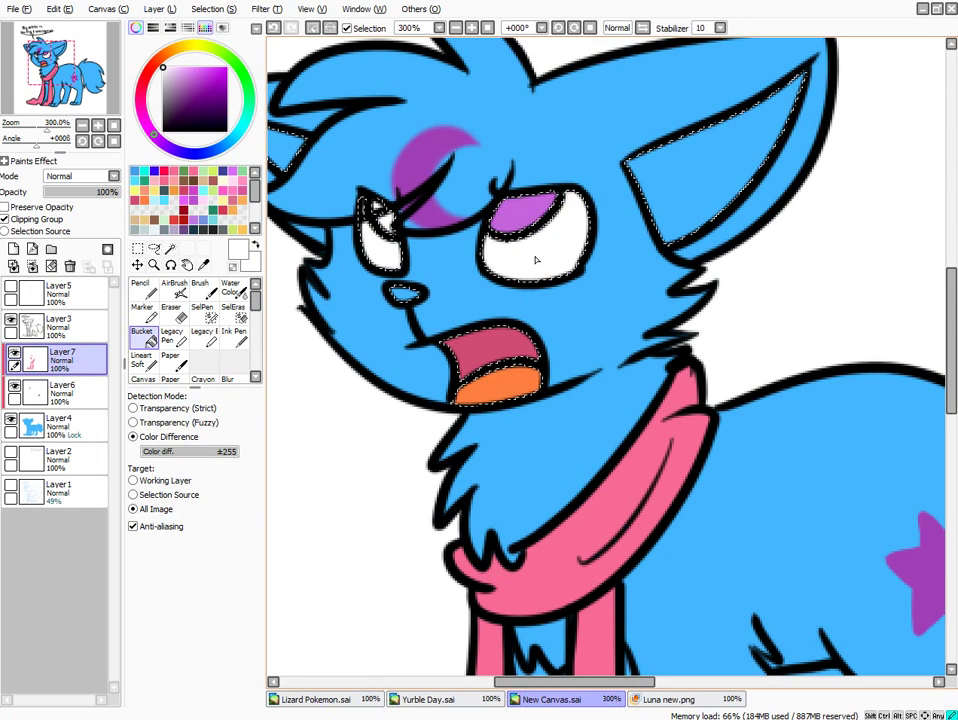
pyautogui.hotkey('ctrl', 'z')
pyautogui.click(497, 252)
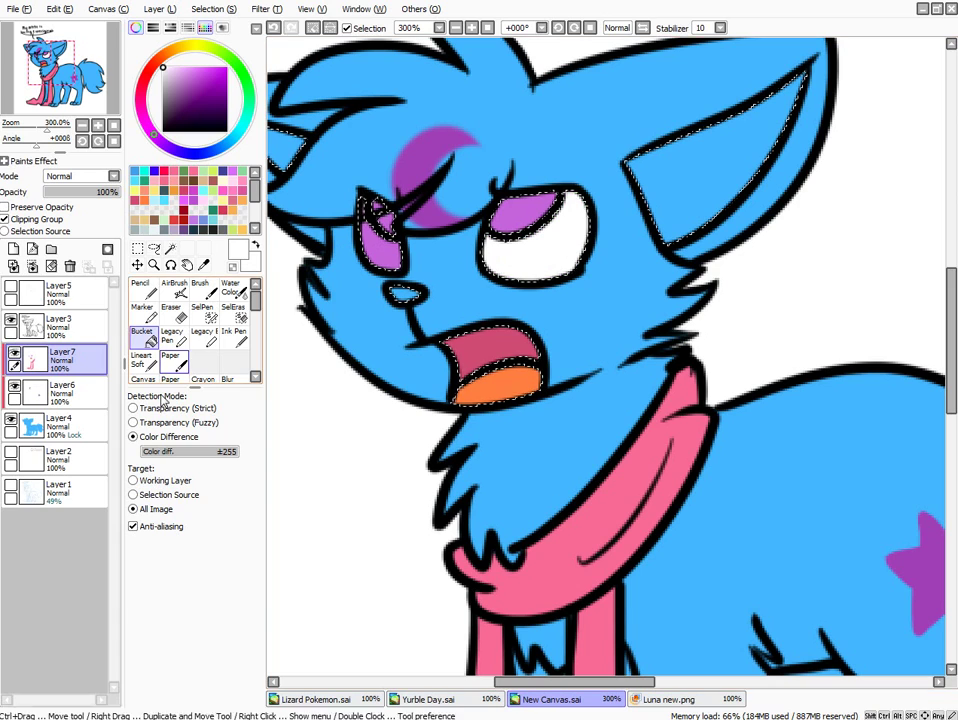
pyautogui.click(140, 290)
pyautogui.moveTo(394, 251)
pyautogui.mouseDown()
pyautogui.moveTo(373, 243)
pyautogui.moveTo(354, 199)
pyautogui.moveTo(380, 275)
pyautogui.mouseUp()
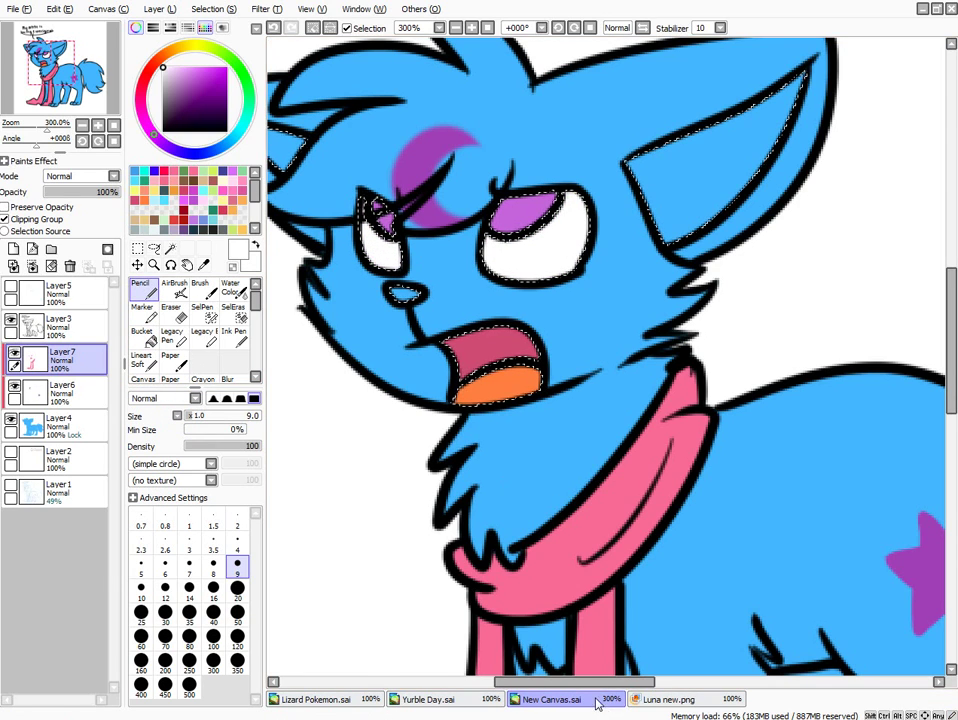
# Sample the nose's dark purple from Luna new.png for a Bucket fill on the character's nose
pyautogui.click(430, 699)
pyautogui.click(698, 701)
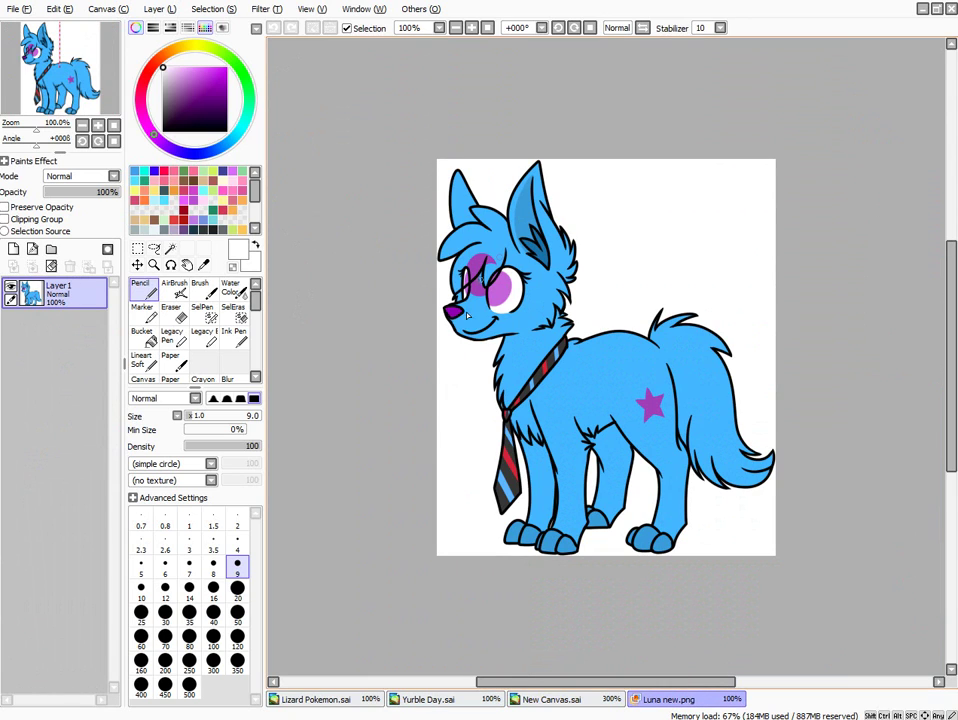
pyautogui.click(560, 699)
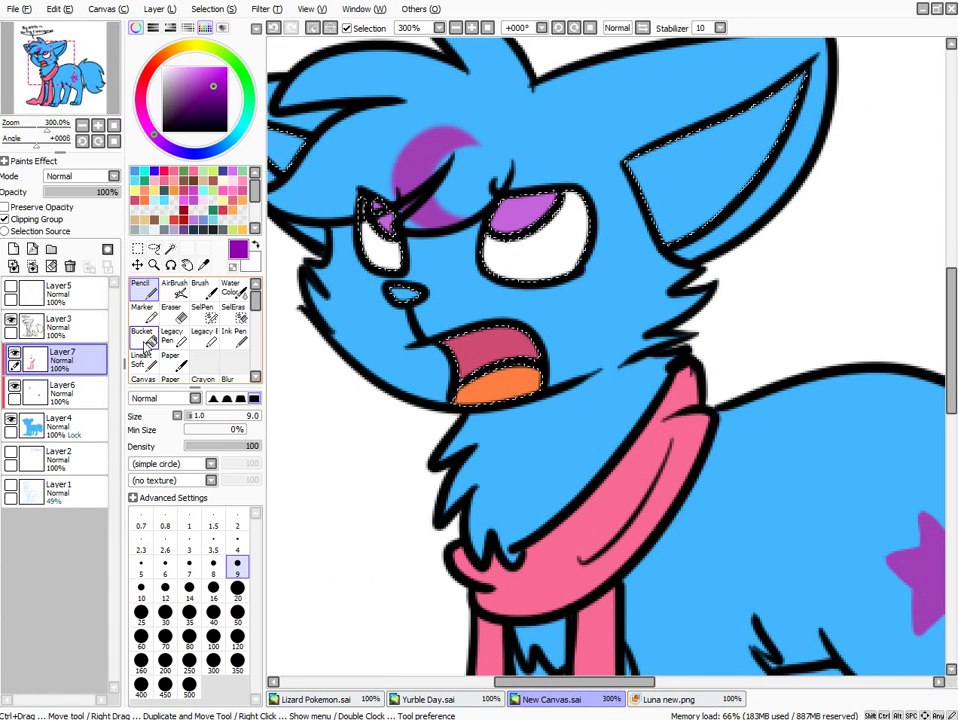
pyautogui.click(142, 337)
# Sample the inner ear's darker blue from Luna new.png, fill the character's large inner ear, and clear the selection
pyautogui.click(691, 700)
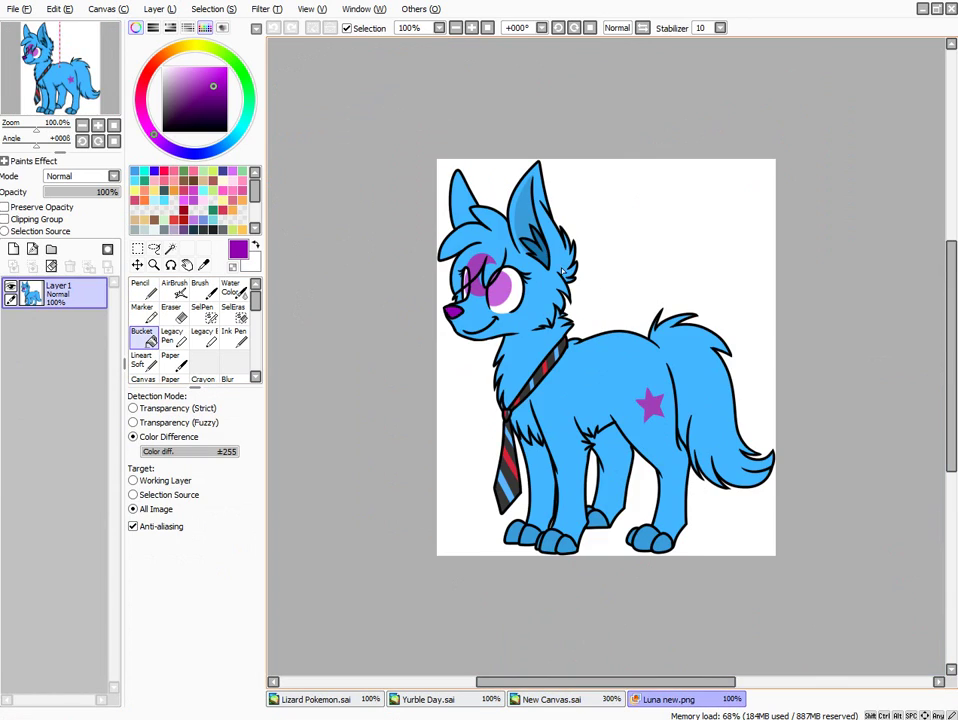
pyautogui.rightClick(527, 214)
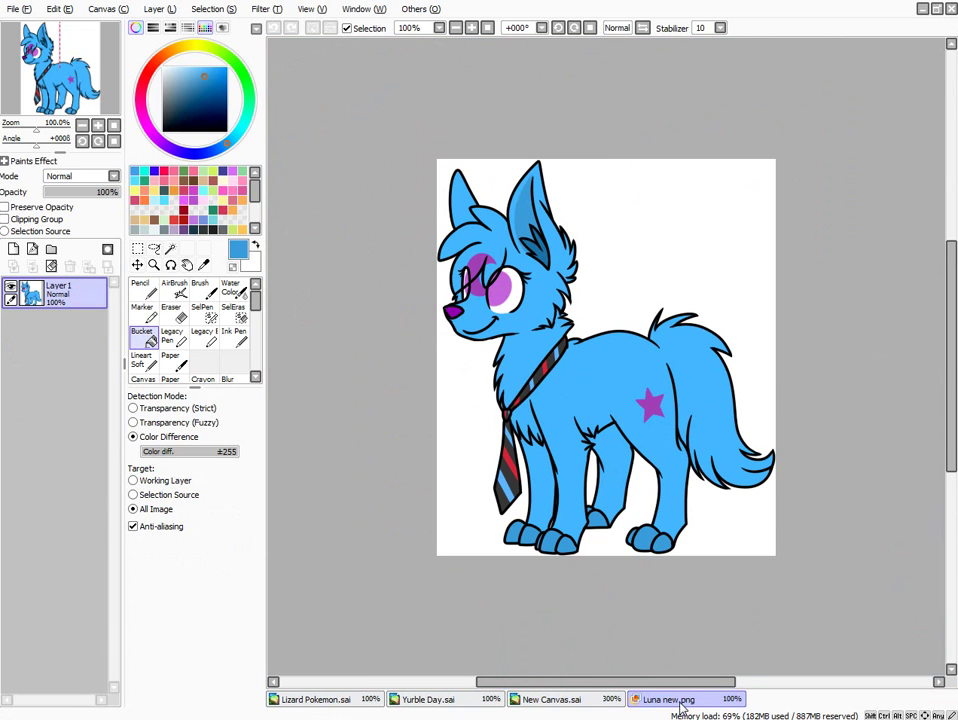
pyautogui.click(580, 700)
pyautogui.scroll(-3, 659, 226)
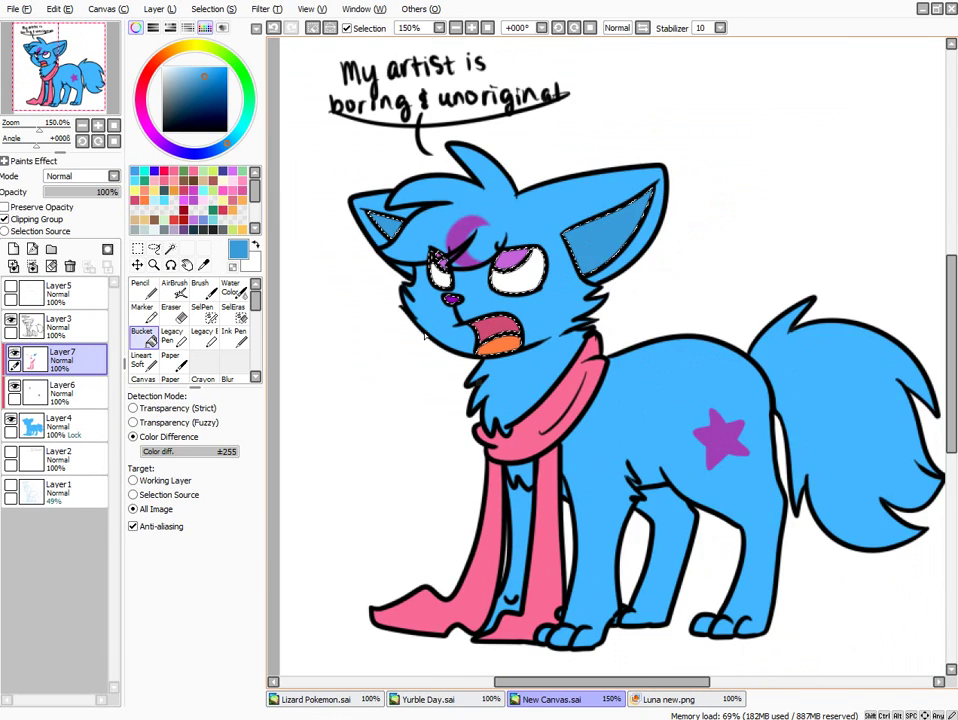
pyautogui.press('m')
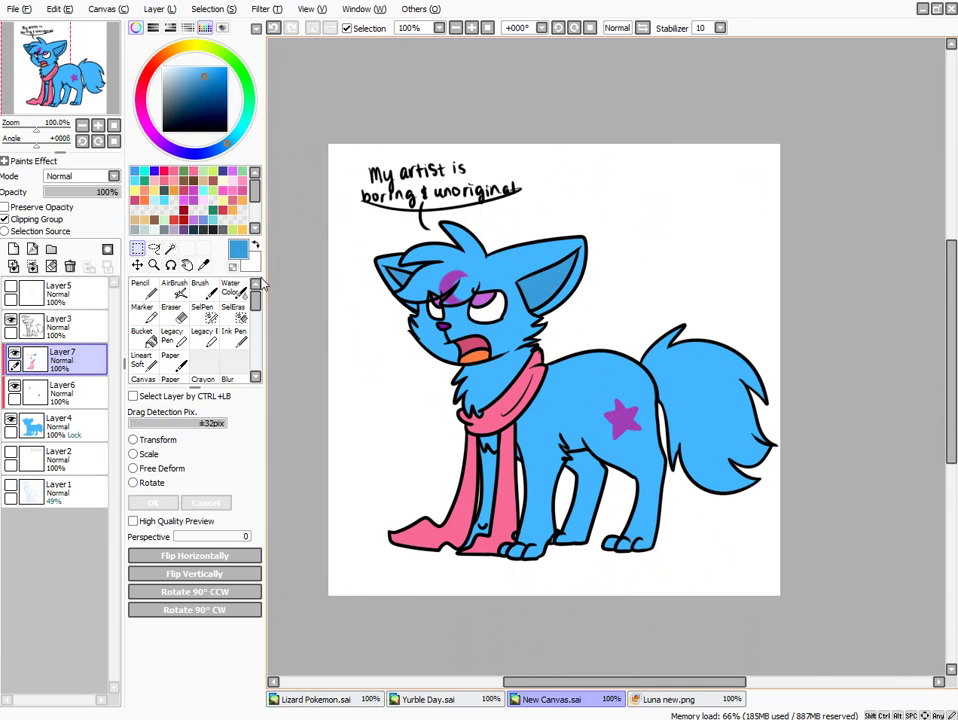
pyautogui.click(114, 142)
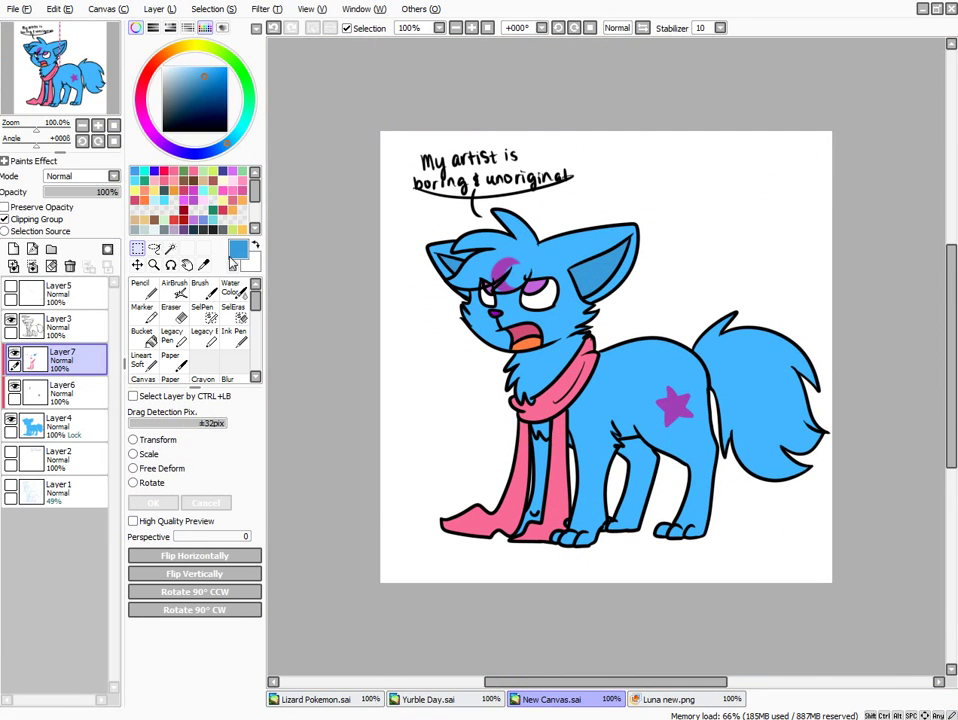
# Add a clipping layer above the colored details and fill it with a muted purple using the Bucket
pyautogui.click(14, 250)
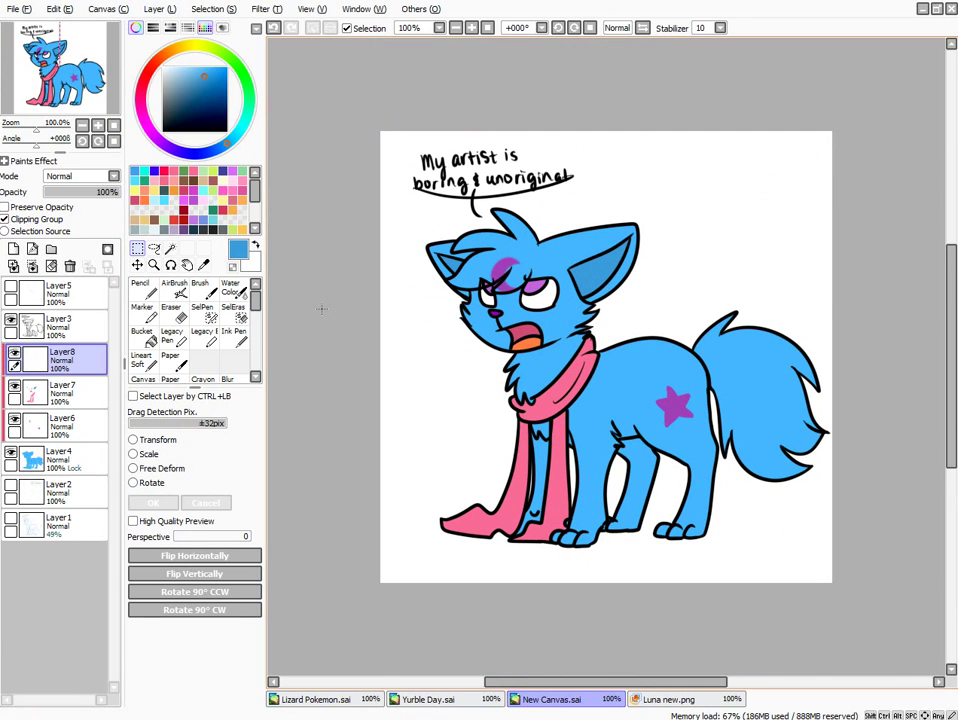
pyautogui.click(220, 176)
pyautogui.click(160, 149)
pyautogui.click(186, 101)
pyautogui.click(179, 95)
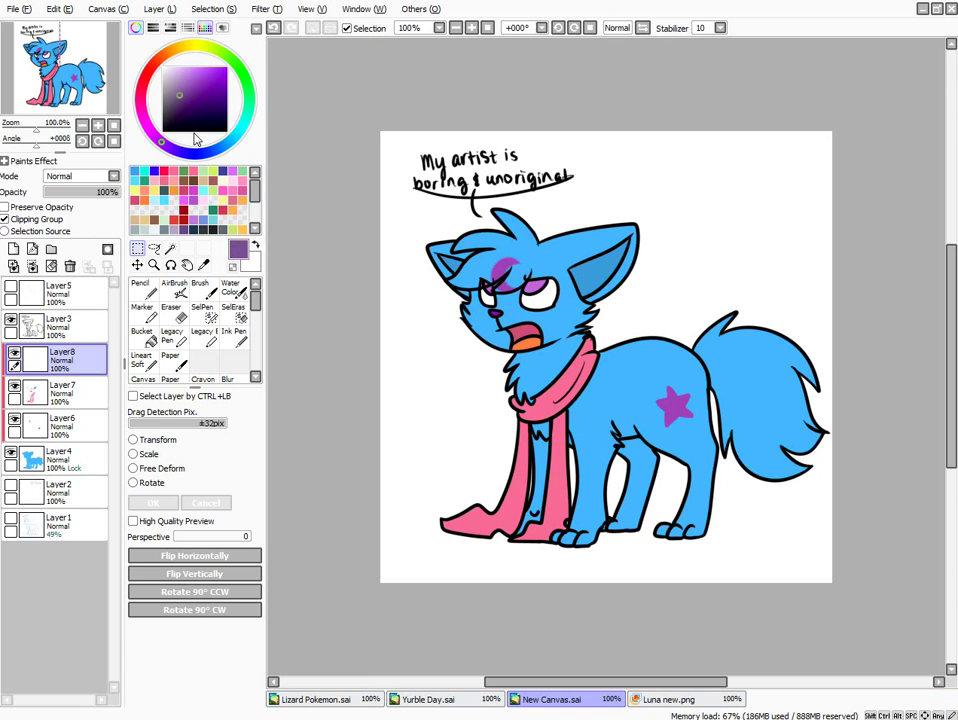
pyautogui.click(150, 338)
pyautogui.click(582, 273)
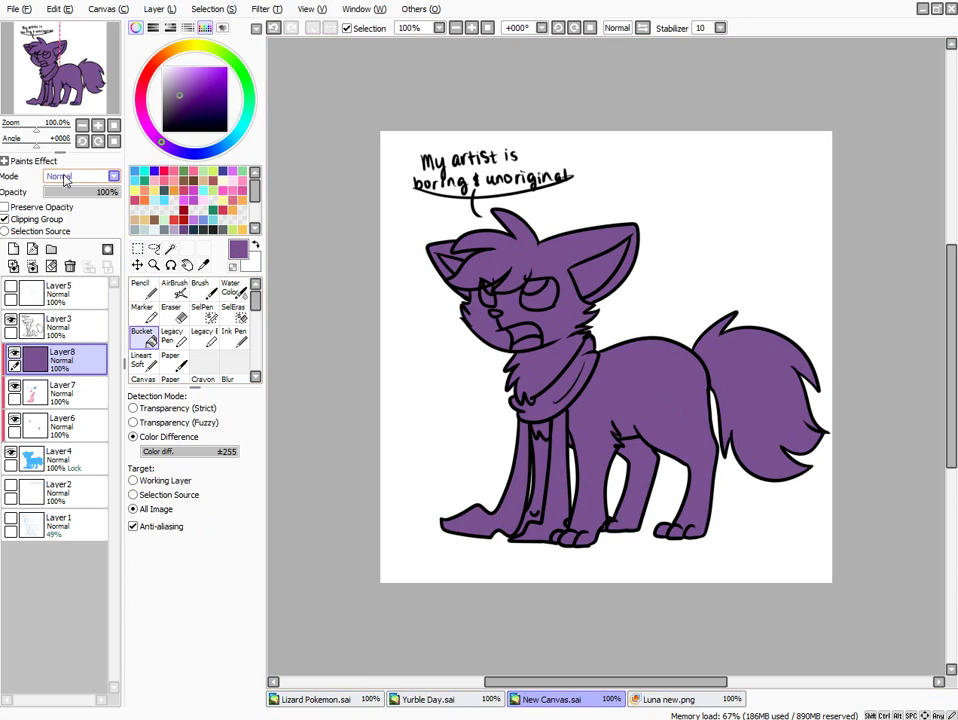
# On a new layer, draw a pale yellow sun with light rays using the size 16 Pencil and set the layer's opacity to 51%
pyautogui.click(172, 318)
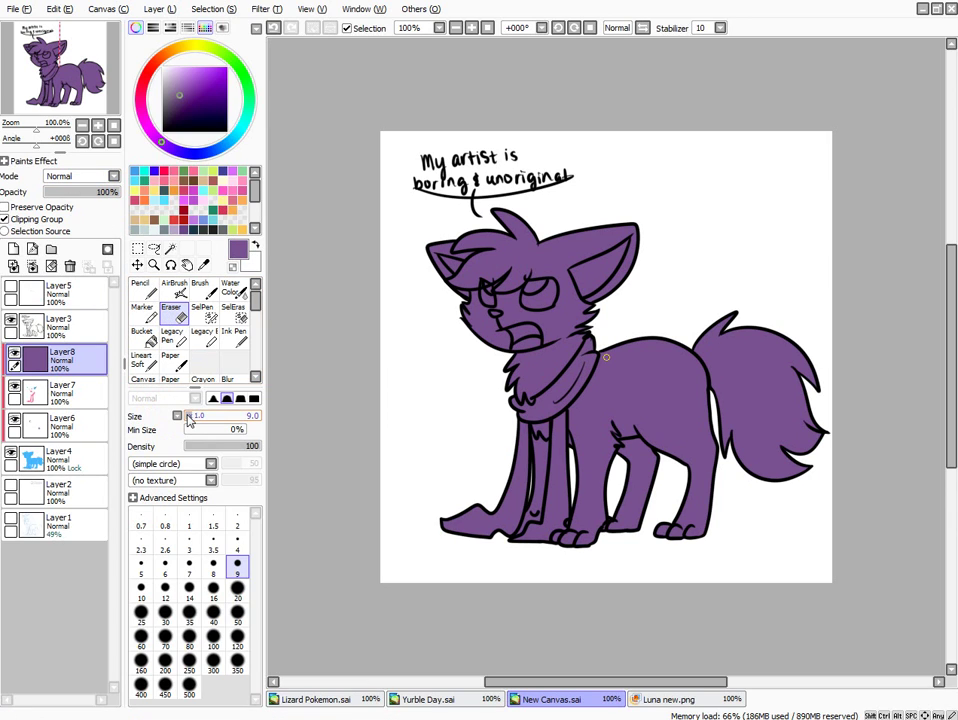
pyautogui.click(13, 249)
pyautogui.click(136, 190)
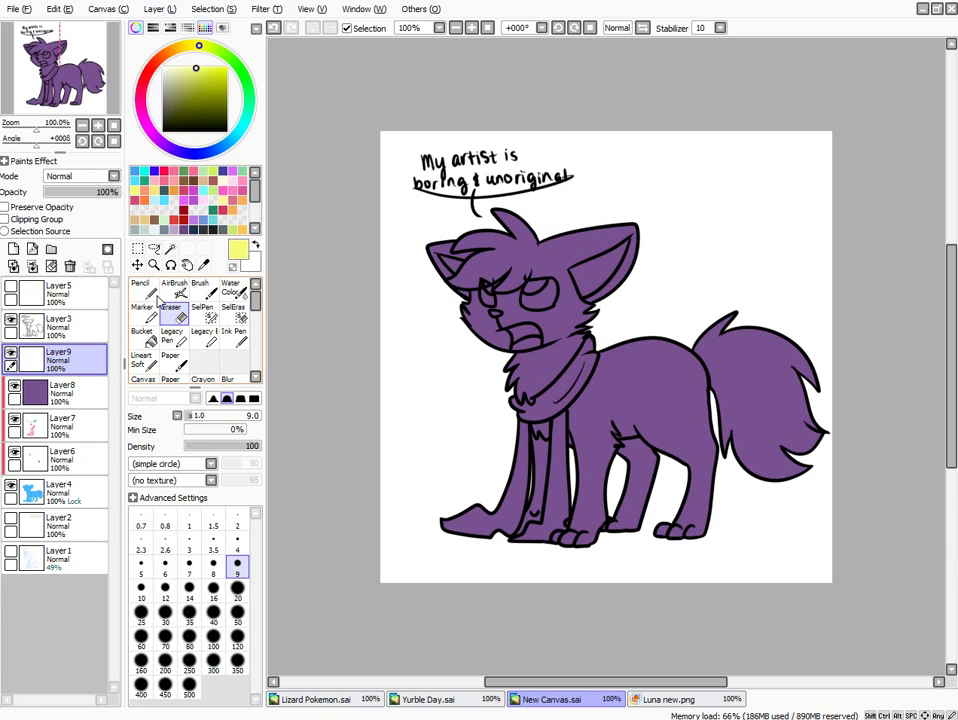
pyautogui.click(144, 290)
pyautogui.click(213, 590)
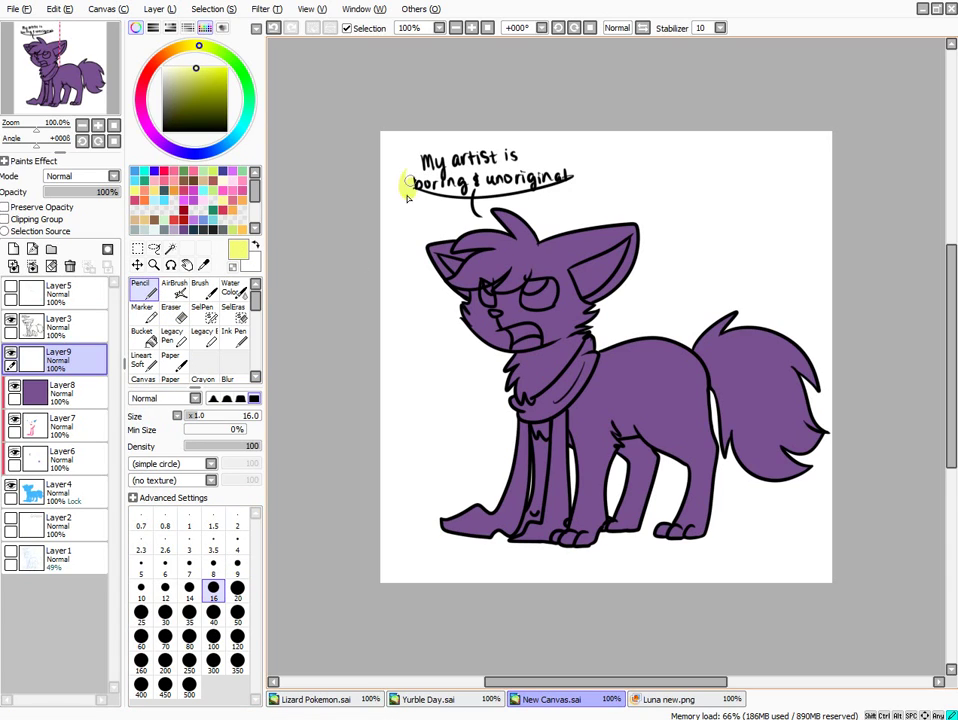
pyautogui.moveTo(402, 222)
pyautogui.mouseDown()
pyautogui.moveTo(458, 410)
pyautogui.moveTo(532, 375)
pyautogui.mouseUp()
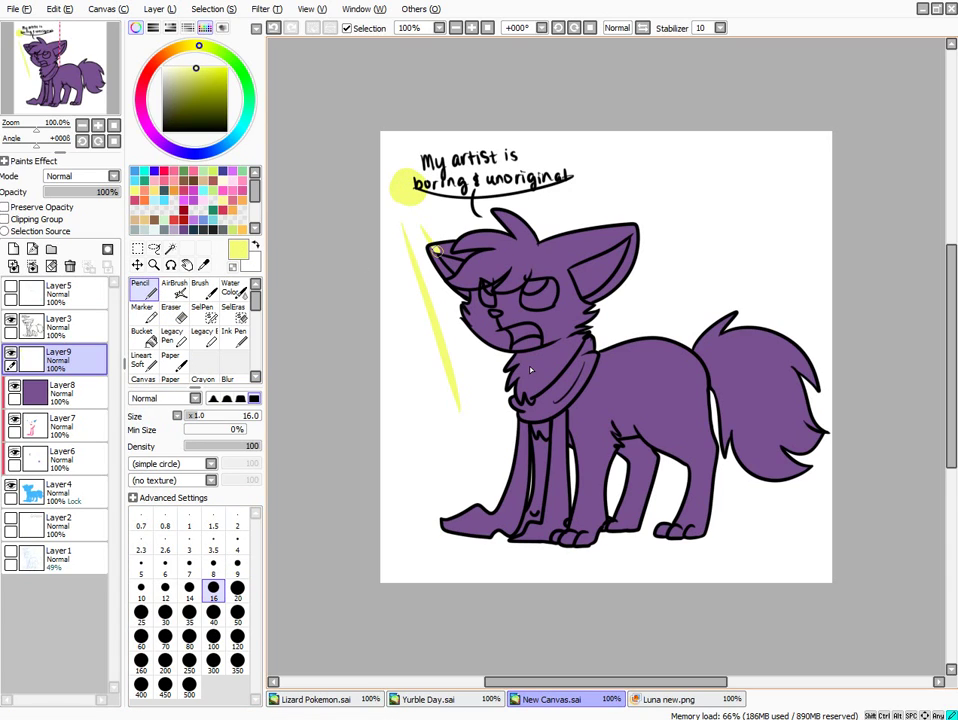
pyautogui.moveTo(420, 175); pyautogui.dragTo(725, 178)
pyautogui.moveTo(465, 228); pyautogui.dragTo(660, 275)
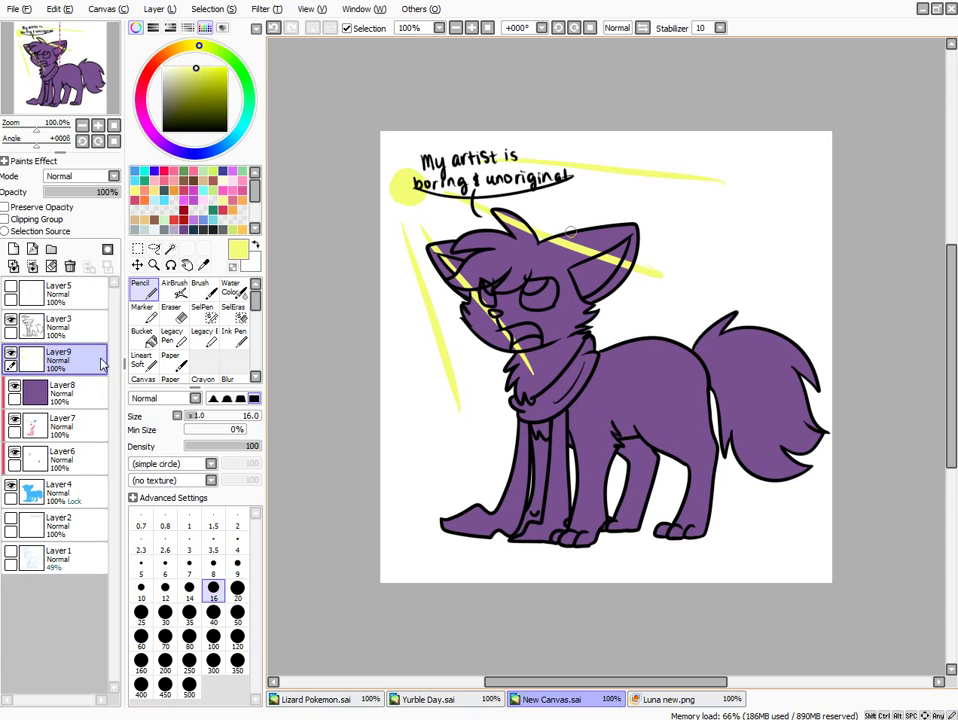
pyautogui.click(84, 191)
# Erase lit areas from the purple shading on Layer8 along the hair and both ears with the size 9 Eraser
pyautogui.click(60, 392)
pyautogui.click(5, 219)
pyautogui.press('e')
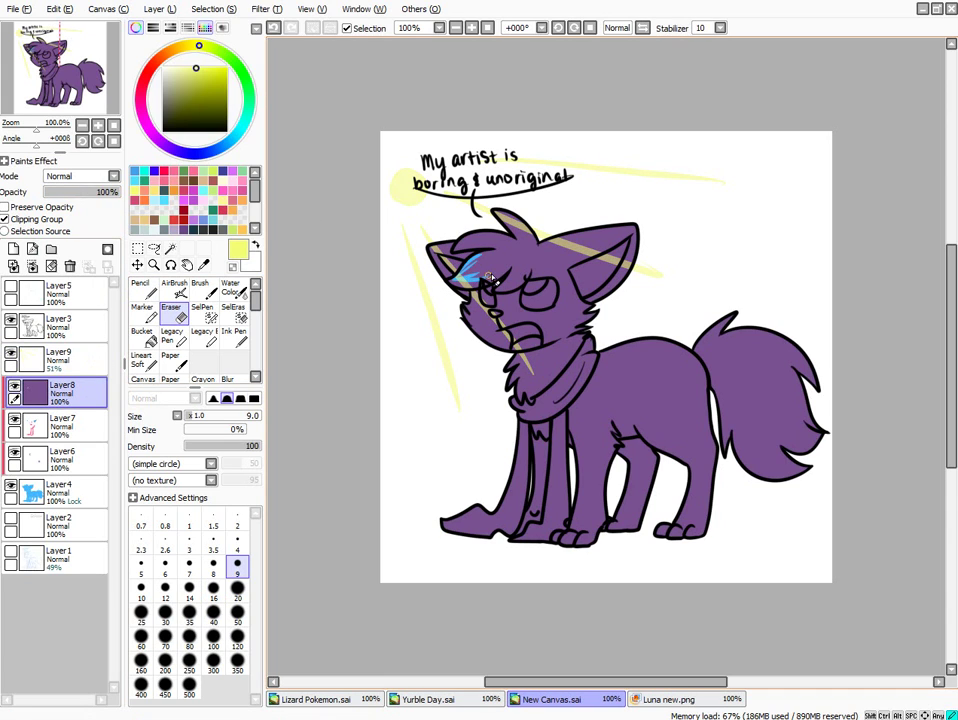
pyautogui.moveTo(459, 281); pyautogui.dragTo(479, 287)
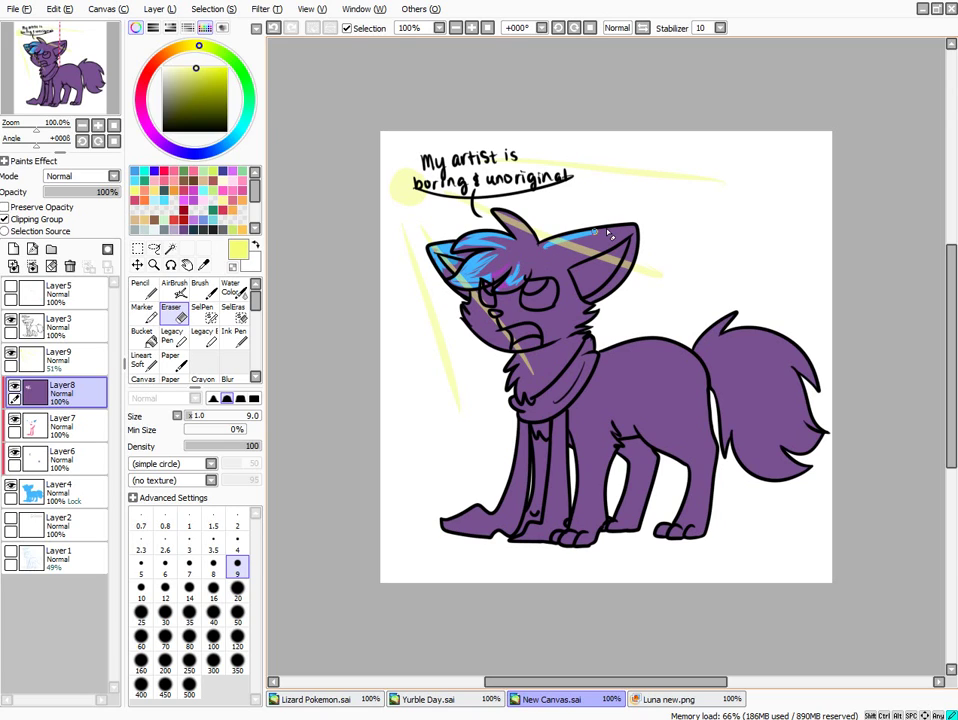
pyautogui.moveTo(608, 234); pyautogui.dragTo(593, 243)
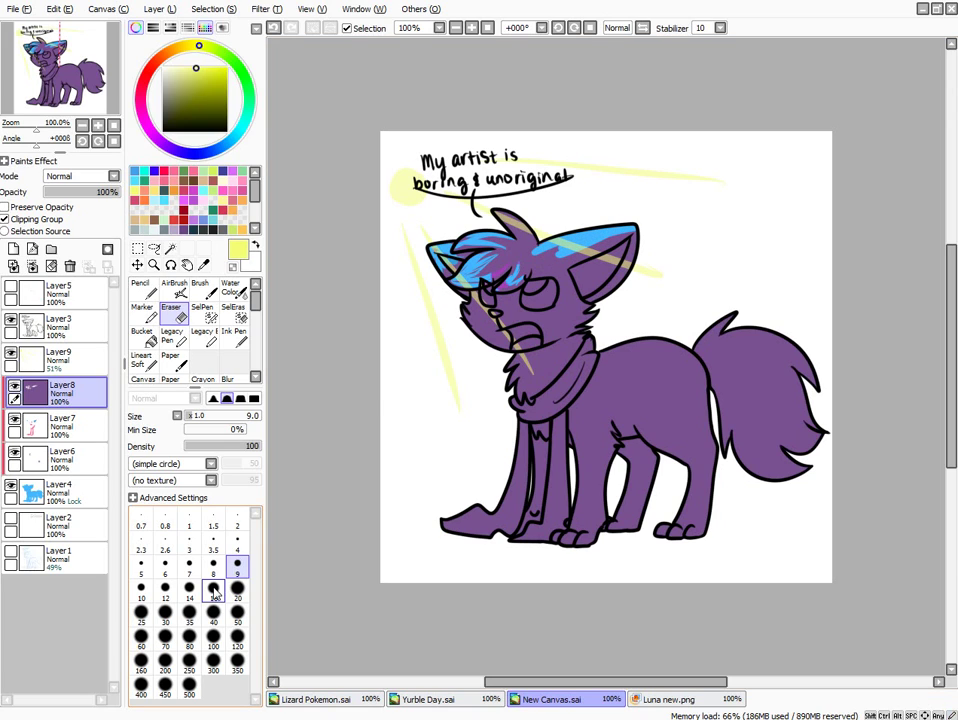
# Enlarge the Eraser to size 16 and erase lit areas on the face, chest, scarf and front legs
pyautogui.press(']')
pyautogui.press(']')
pyautogui.press(']')
pyautogui.press(']')
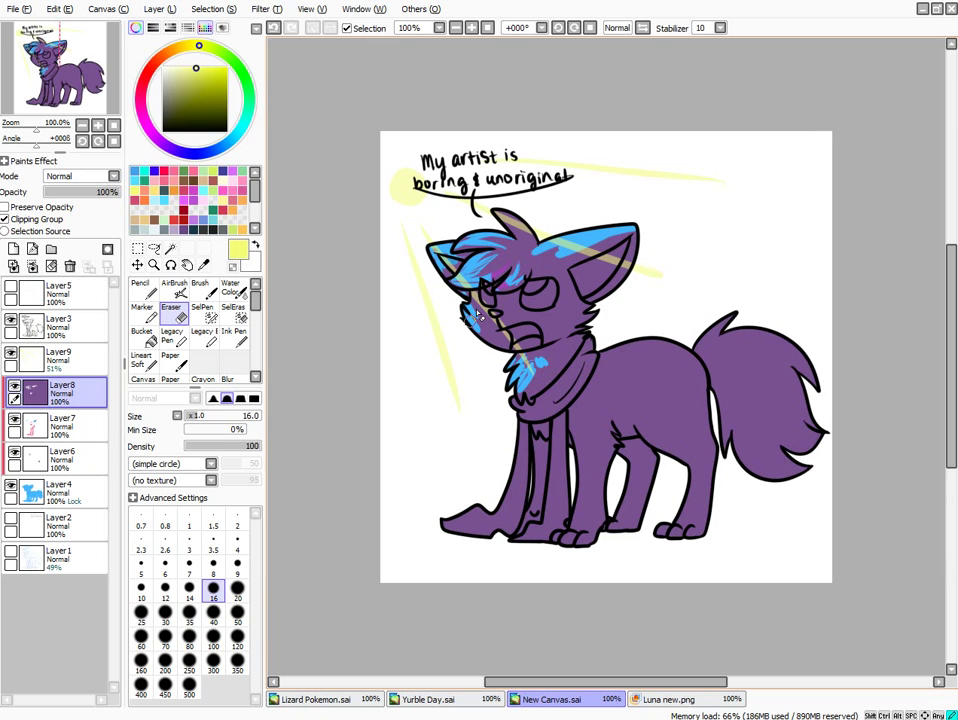
pyautogui.moveTo(515, 312); pyautogui.dragTo(530, 314)
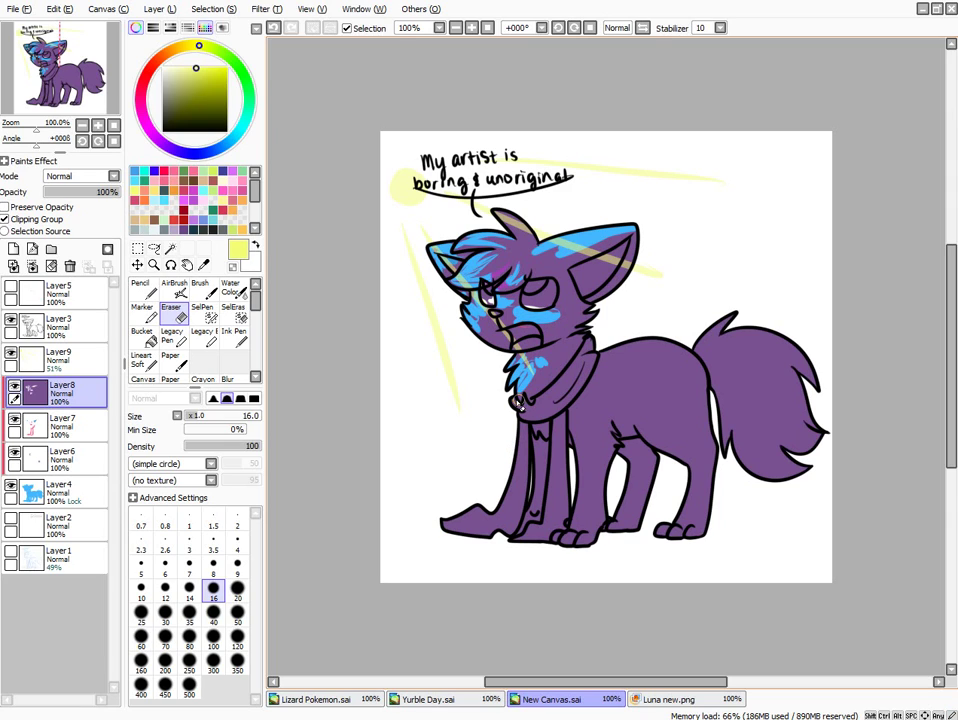
pyautogui.moveTo(547, 409)
pyautogui.mouseDown()
pyautogui.moveTo(561, 378)
pyautogui.moveTo(571, 379)
pyautogui.moveTo(513, 441)
pyautogui.moveTo(505, 509)
pyautogui.moveTo(447, 522)
pyautogui.moveTo(504, 521)
pyautogui.moveTo(519, 452)
pyautogui.moveTo(508, 499)
pyautogui.moveTo(544, 490)
pyautogui.moveTo(549, 512)
pyautogui.moveTo(559, 455)
pyautogui.moveTo(547, 510)
pyautogui.moveTo(553, 457)
pyautogui.moveTo(536, 427)
pyautogui.moveTo(544, 434)
pyautogui.moveTo(534, 515)
pyautogui.moveTo(524, 520)
pyautogui.moveTo(568, 492)
pyautogui.moveTo(568, 474)
pyautogui.moveTo(576, 519)
pyautogui.moveTo(578, 435)
pyautogui.moveTo(584, 492)
pyautogui.moveTo(575, 415)
pyautogui.moveTo(584, 444)
pyautogui.moveTo(566, 533)
pyautogui.moveTo(557, 536)
pyautogui.moveTo(579, 539)
pyautogui.moveTo(534, 534)
pyautogui.mouseUp()
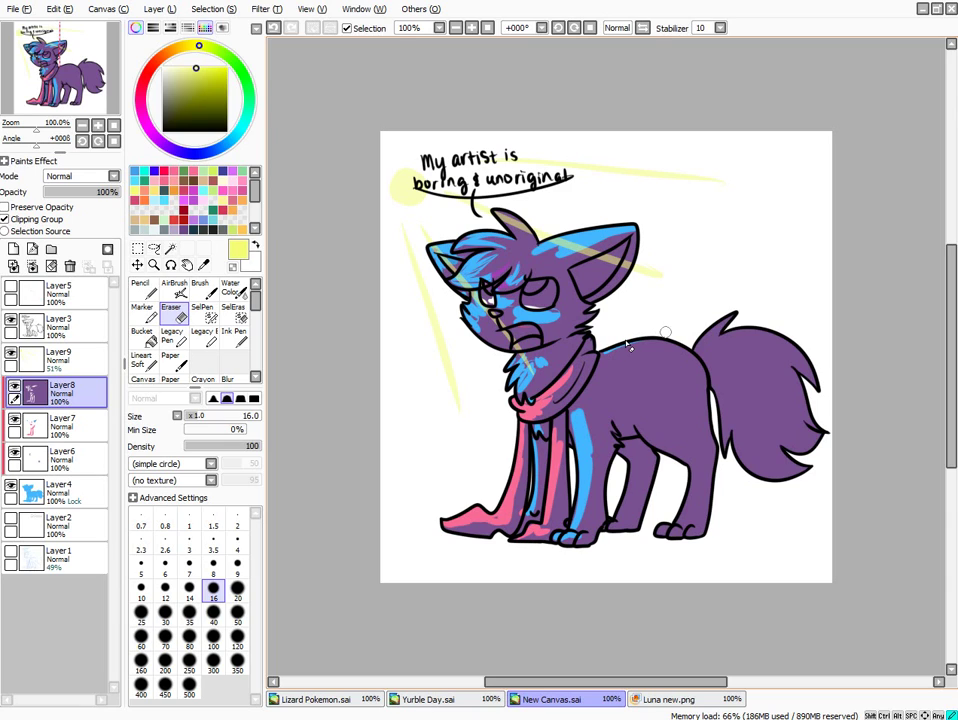
# Erase lit areas from the purple shading along the back, hind legs and tail
pyautogui.moveTo(626, 343); pyautogui.dragTo(691, 355)
pyautogui.moveTo(648, 434)
pyautogui.mouseDown()
pyautogui.moveTo(641, 405)
pyautogui.moveTo(688, 464)
pyautogui.moveTo(670, 462)
pyautogui.moveTo(687, 485)
pyautogui.mouseUp()
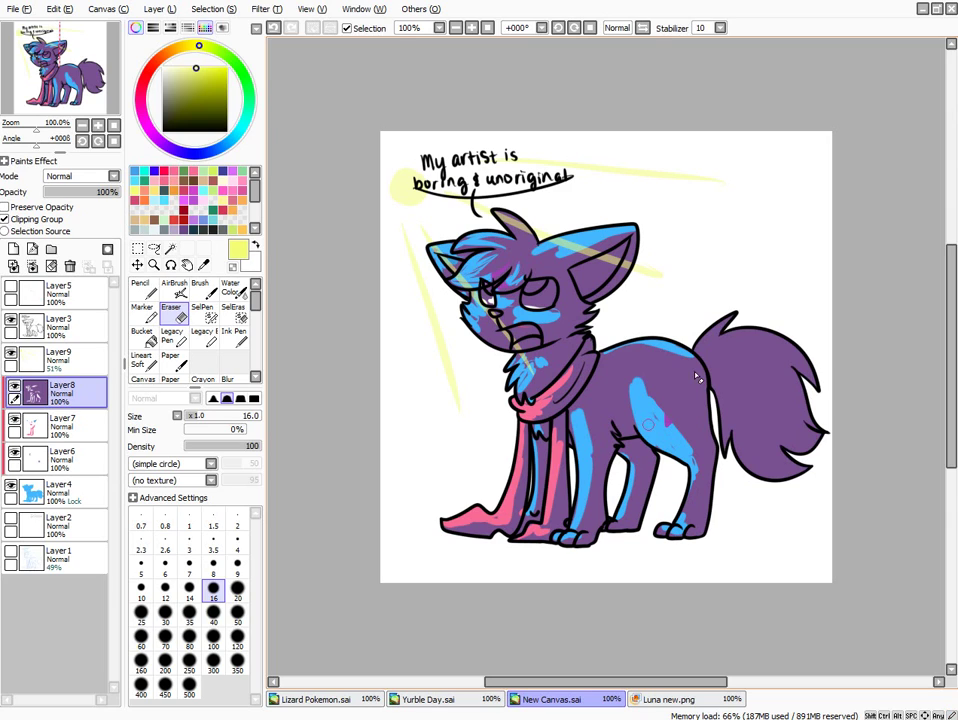
pyautogui.moveTo(738, 318)
pyautogui.mouseDown()
pyautogui.moveTo(703, 350)
pyautogui.moveTo(801, 351)
pyautogui.moveTo(812, 377)
pyautogui.mouseUp()
pyautogui.moveTo(766, 362)
pyautogui.mouseDown()
pyautogui.moveTo(795, 380)
pyautogui.moveTo(759, 381)
pyautogui.mouseUp()
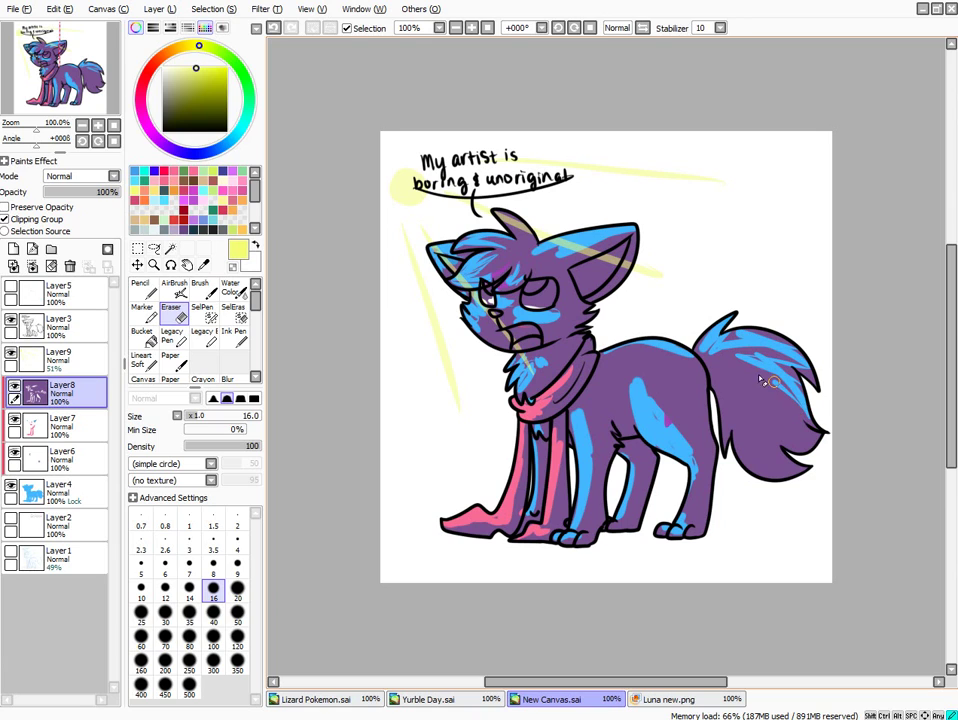
# Try the shading layer in Multiply mode at 64% opacity and in Overlay mode at 100%
pyautogui.click(83, 178)
pyautogui.click(62, 199)
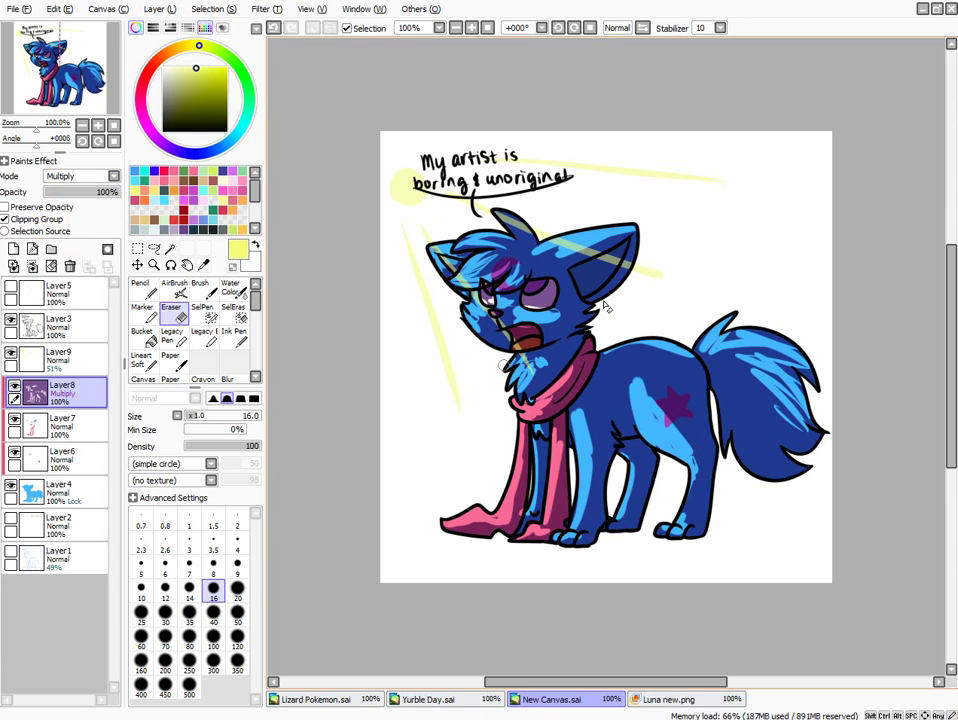
pyautogui.moveTo(111, 197); pyautogui.dragTo(90, 194)
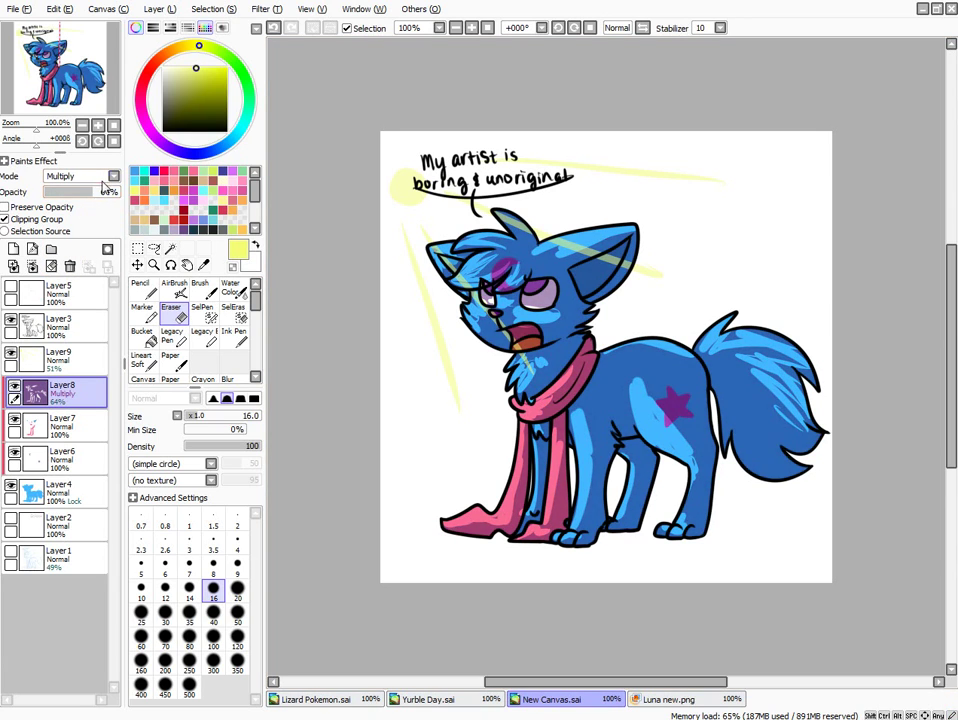
pyautogui.click(83, 176)
pyautogui.click(62, 223)
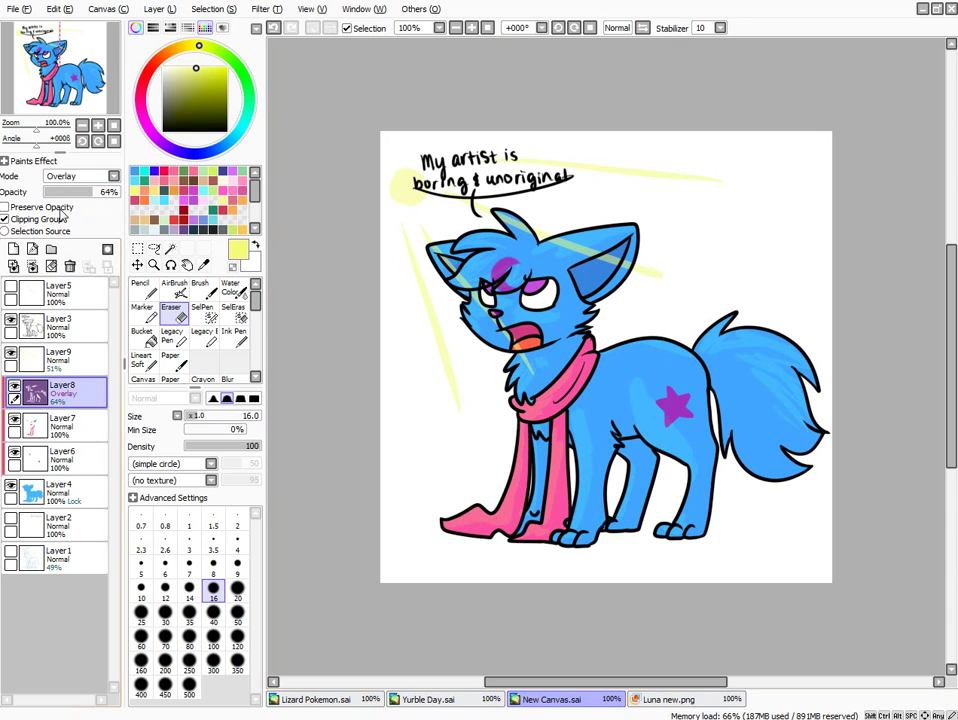
pyautogui.moveTo(108, 192); pyautogui.dragTo(121, 192)
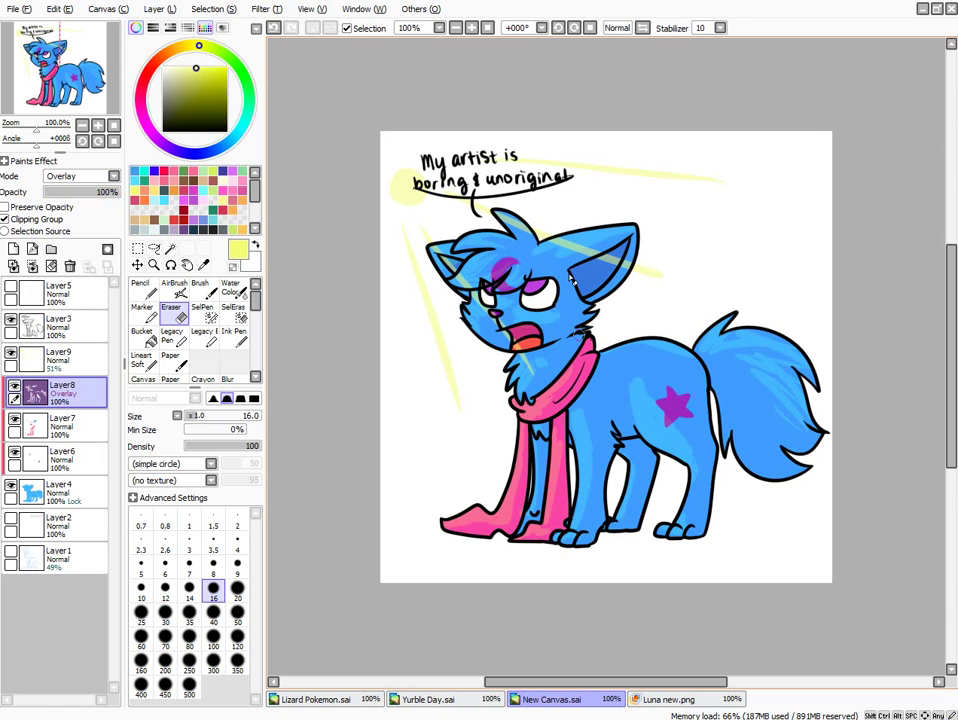
# Set the shading layer's blending mode to Shade with 30% opacity
pyautogui.click(83, 176)
pyautogui.click(64, 249)
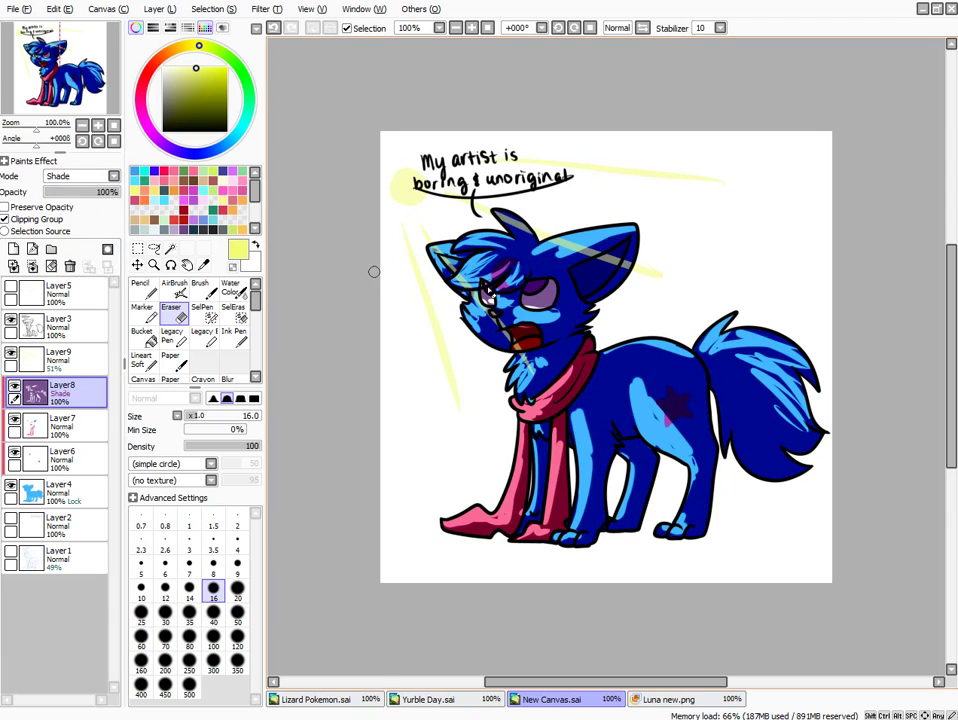
pyautogui.moveTo(74, 192)
pyautogui.mouseDown()
pyautogui.moveTo(58, 195)
pyautogui.moveTo(70, 197)
pyautogui.mouseUp()
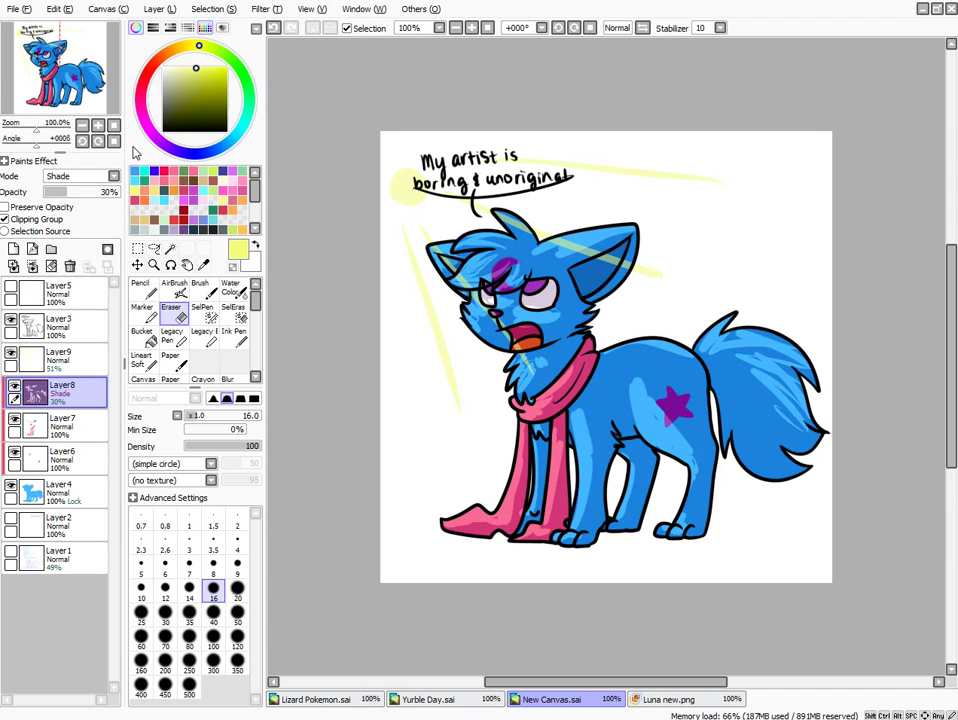
# Duplicate the shading layer as a clipped copy and hide the original Layer8
pyautogui.click(160, 9)
pyautogui.click(170, 77)
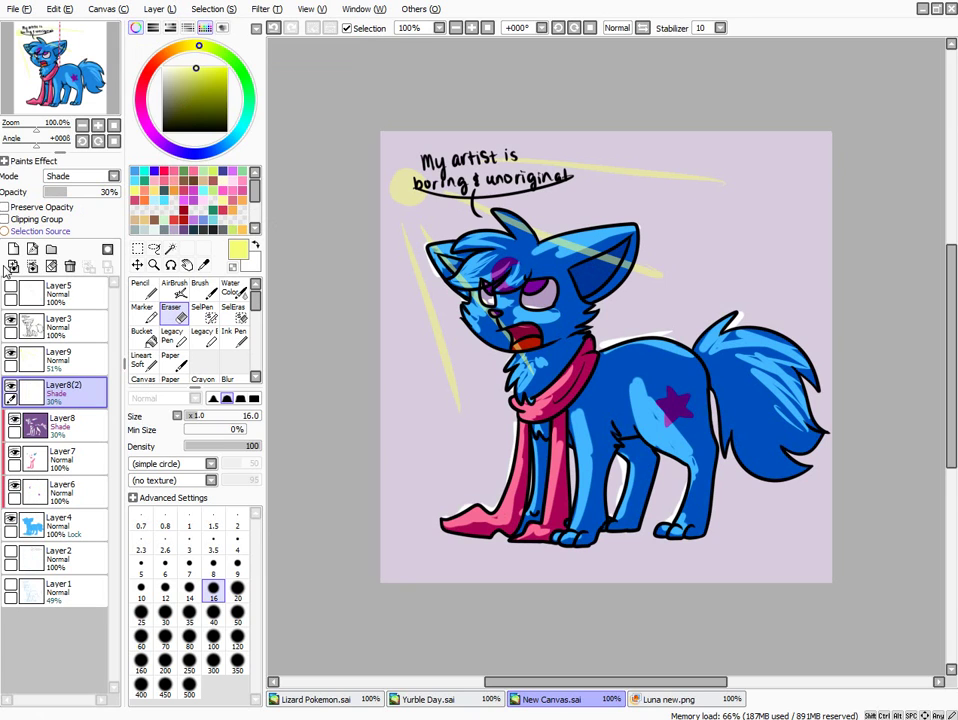
pyautogui.click(15, 418)
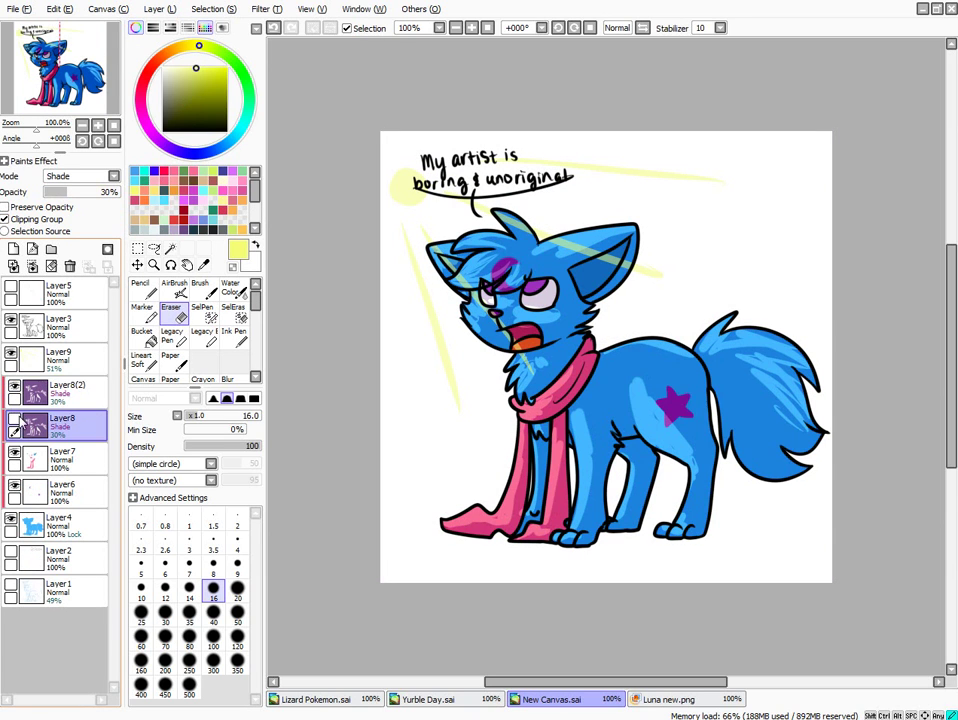
pyautogui.click(84, 385)
# On a new layer, handwrite "use custom" in blue beside the character using the size 9 Pencil
pyautogui.click(13, 249)
pyautogui.click(150, 286)
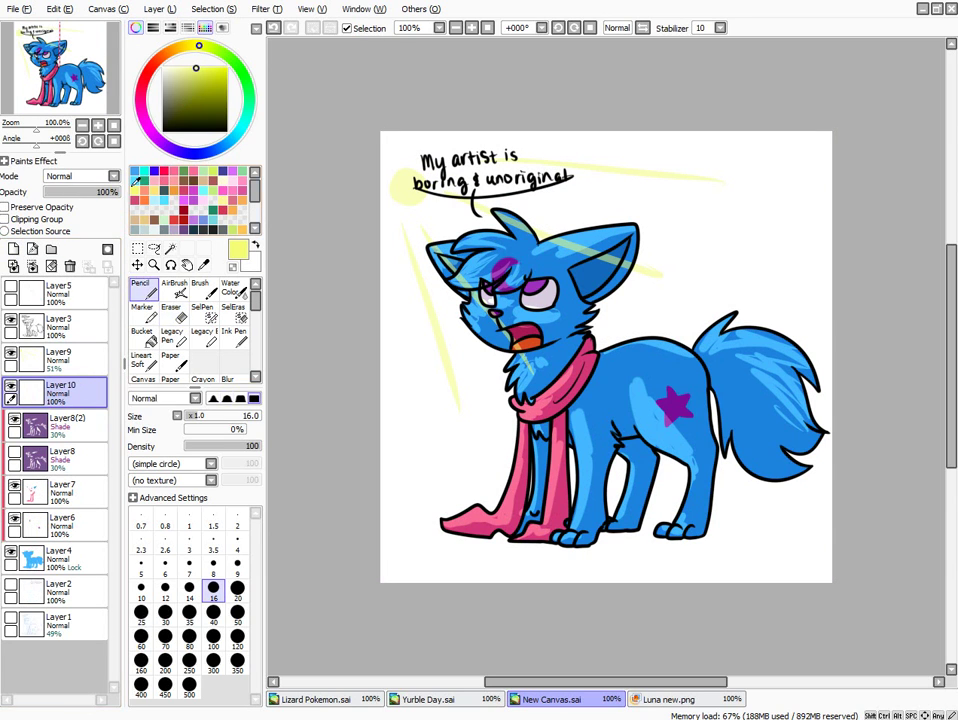
pyautogui.click(137, 172)
pyautogui.click(237, 567)
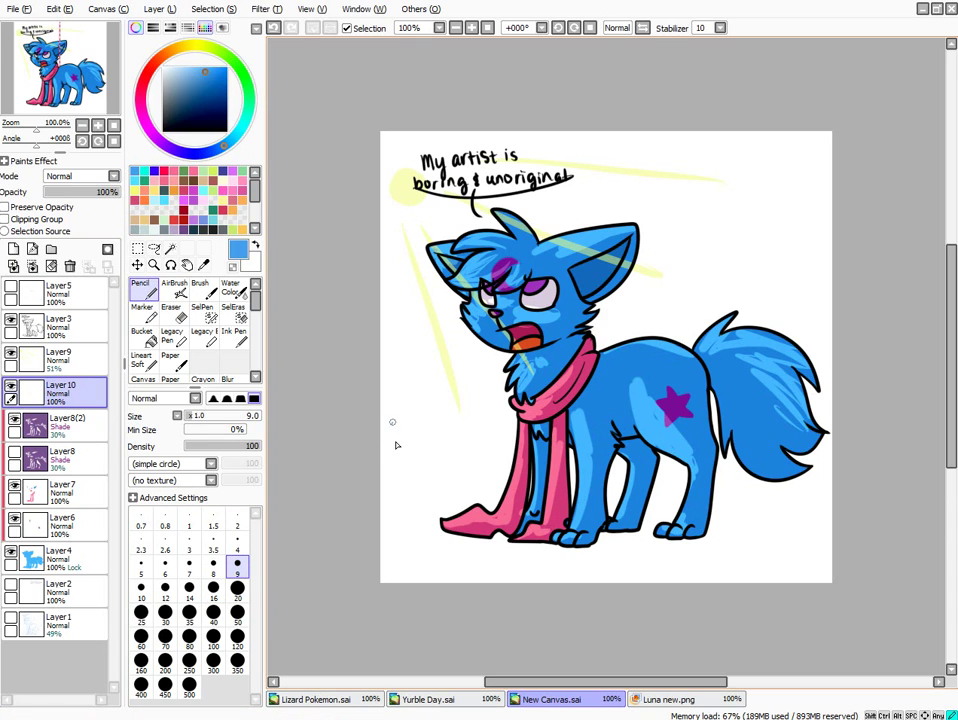
pyautogui.moveTo(391, 421)
pyautogui.mouseDown()
pyautogui.moveTo(428, 429)
pyautogui.moveTo(392, 462)
pyautogui.moveTo(414, 464)
pyautogui.moveTo(452, 452)
pyautogui.mouseUp()
pyautogui.moveTo(455, 440); pyautogui.dragTo(467, 452)
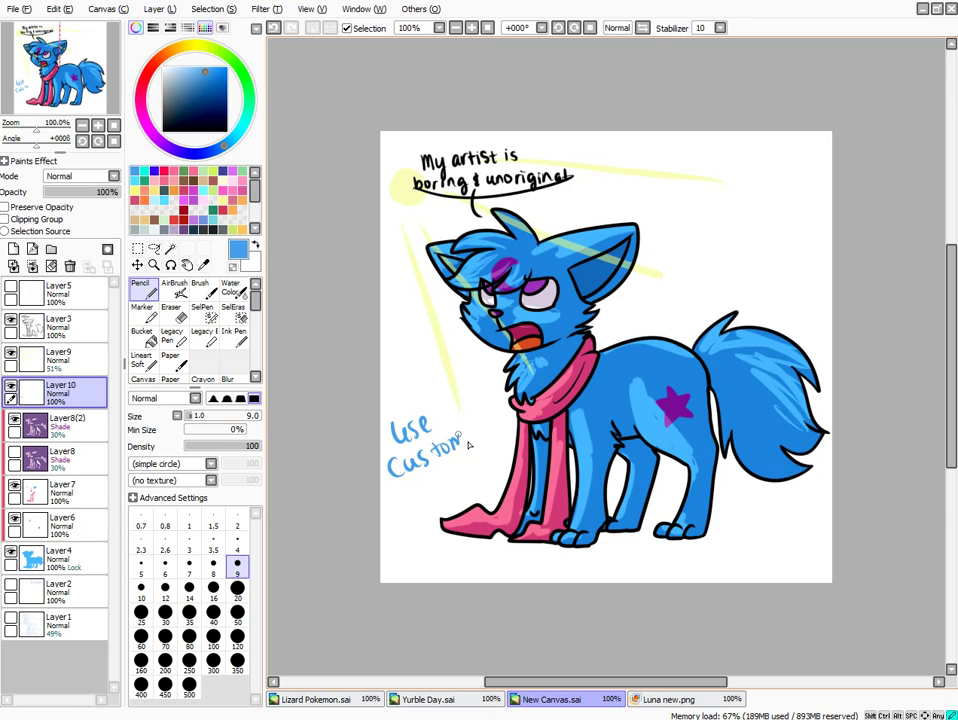
# Handwrite "brushes to blend shading" below the first words and move the note's layer to the top of the layer stack
pyautogui.moveTo(391, 482)
pyautogui.mouseDown()
pyautogui.moveTo(404, 496)
pyautogui.moveTo(434, 492)
pyautogui.moveTo(464, 482)
pyautogui.moveTo(481, 457)
pyautogui.moveTo(472, 467)
pyautogui.mouseUp()
pyautogui.hotkey('ctrl', 'z')
pyautogui.hotkey('ctrl', 'z')
pyautogui.moveTo(406, 506); pyautogui.dragTo(409, 528)
pyautogui.moveTo(402, 520); pyautogui.dragTo(440, 515)
pyautogui.moveTo(449, 496)
pyautogui.mouseDown()
pyautogui.moveTo(452, 520)
pyautogui.moveTo(464, 518)
pyautogui.mouseUp()
pyautogui.moveTo(466, 508)
pyautogui.mouseDown()
pyautogui.moveTo(477, 516)
pyautogui.moveTo(487, 479)
pyautogui.mouseUp()
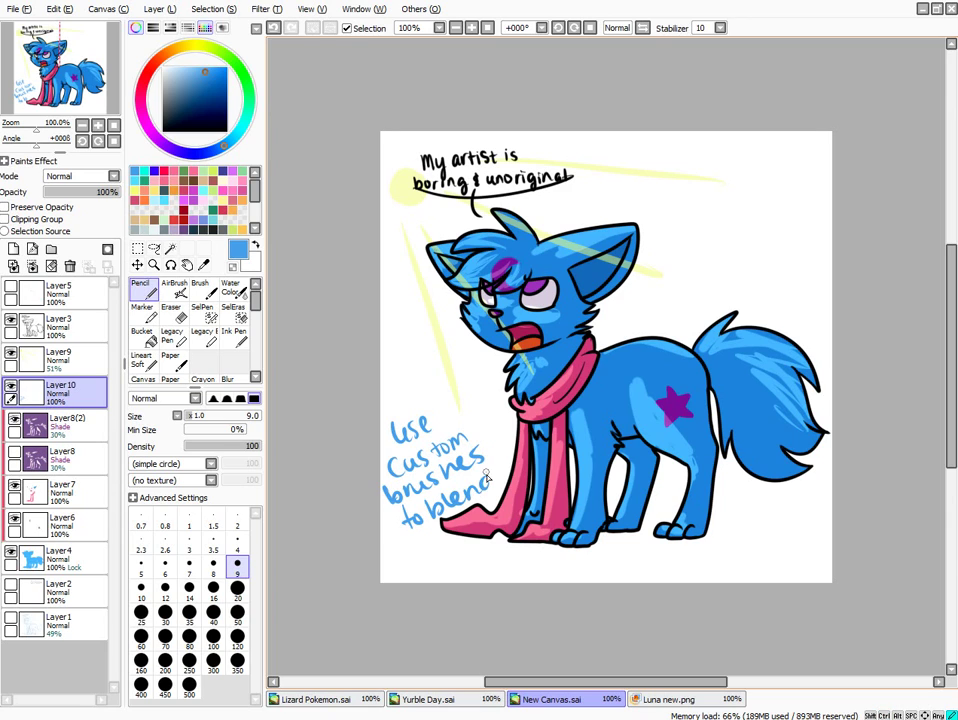
pyautogui.moveTo(416, 535)
pyautogui.mouseDown()
pyautogui.moveTo(403, 558)
pyautogui.moveTo(440, 540)
pyautogui.mouseUp()
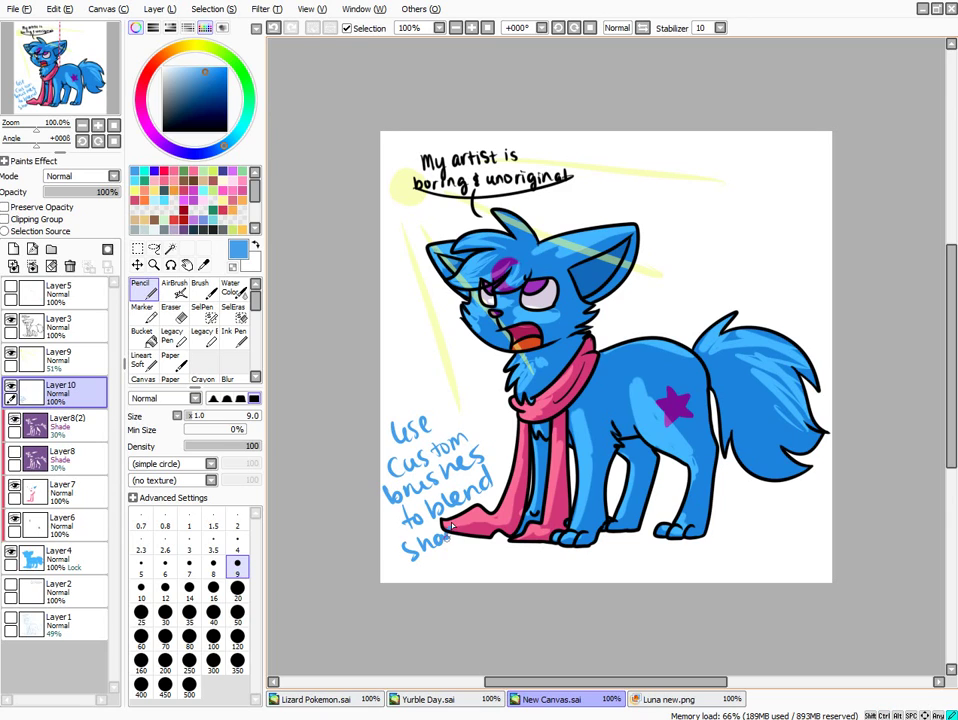
pyautogui.moveTo(60, 390); pyautogui.dragTo(60, 288)
pyautogui.click(60, 392)
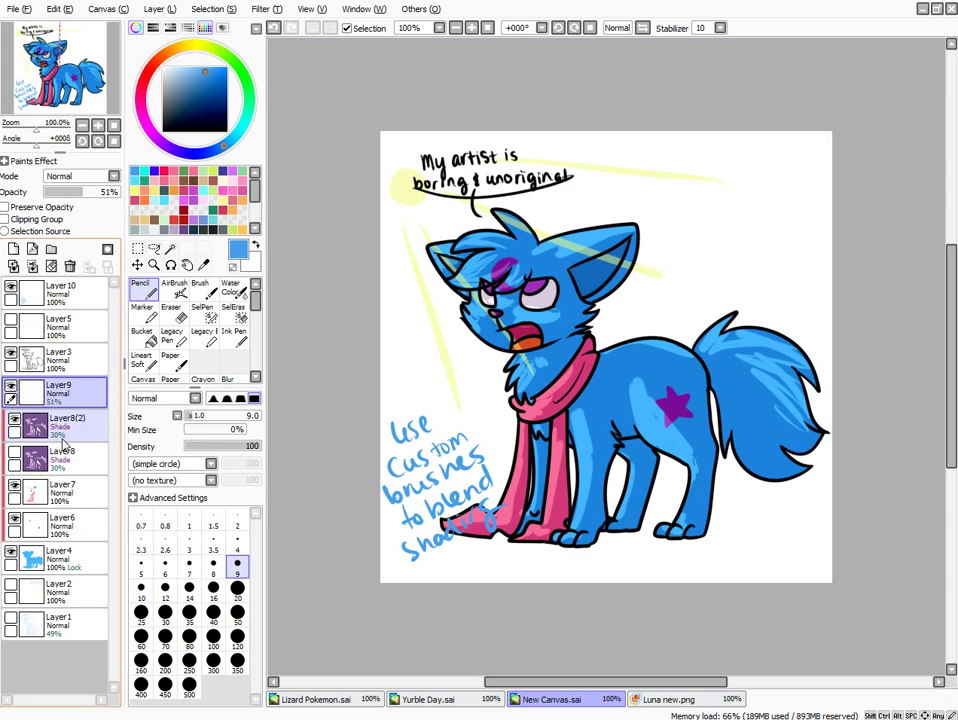
# Preserve opacity on Layer8(2) and blend the head's shading with white, using the Square brush 2 at size 9
pyautogui.click(60, 425)
pyautogui.click(40, 207)
pyautogui.click(255, 244)
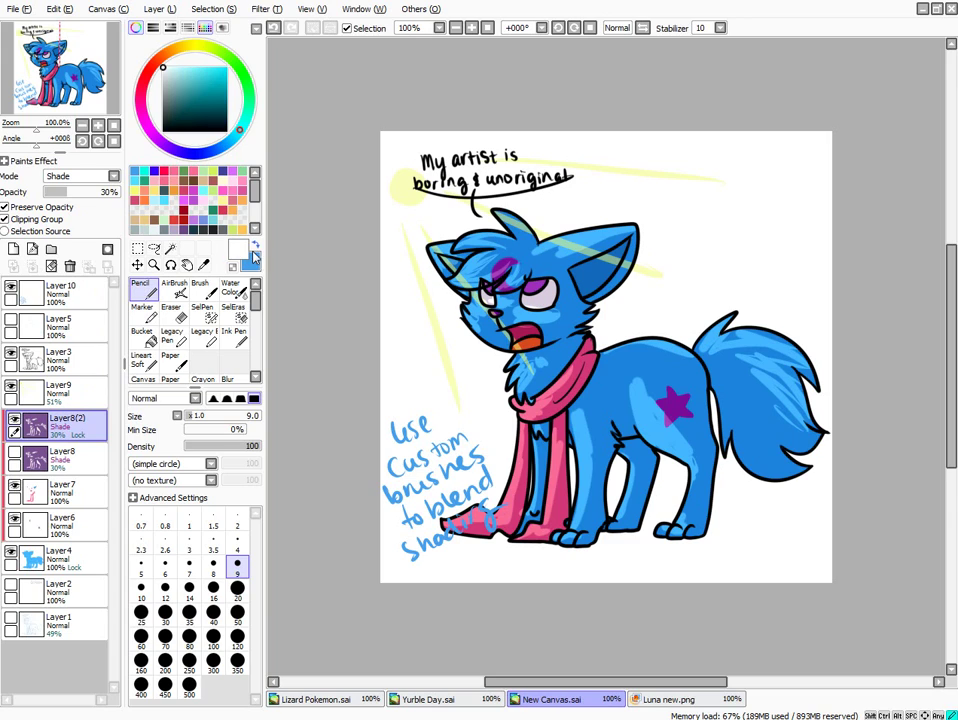
pyautogui.moveTo(254, 305); pyautogui.dragTo(254, 361)
pyautogui.click(235, 287)
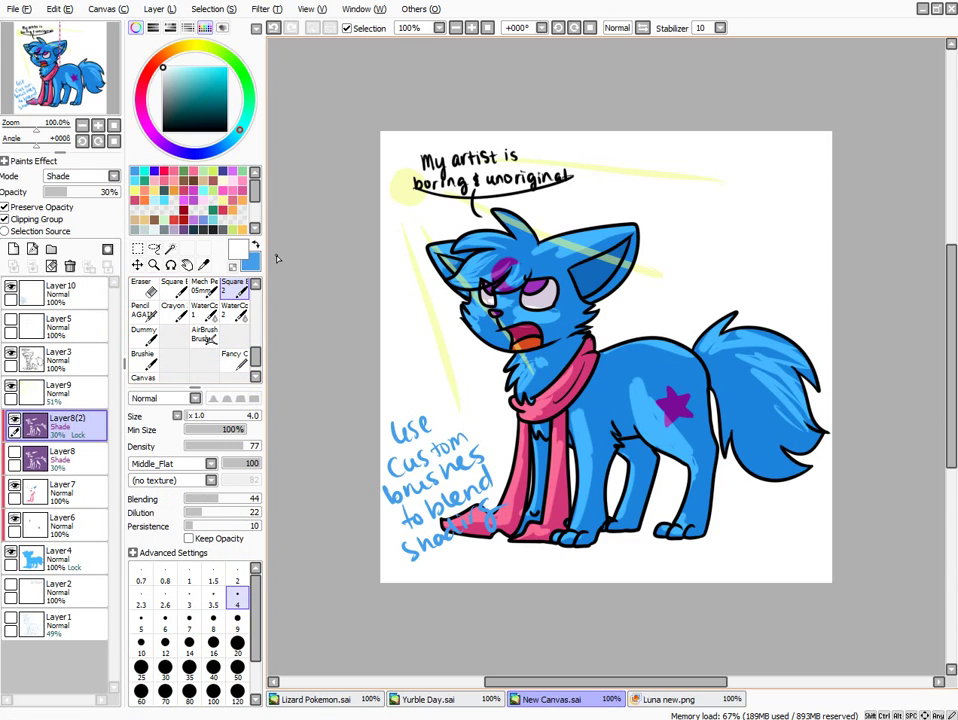
pyautogui.click(238, 621)
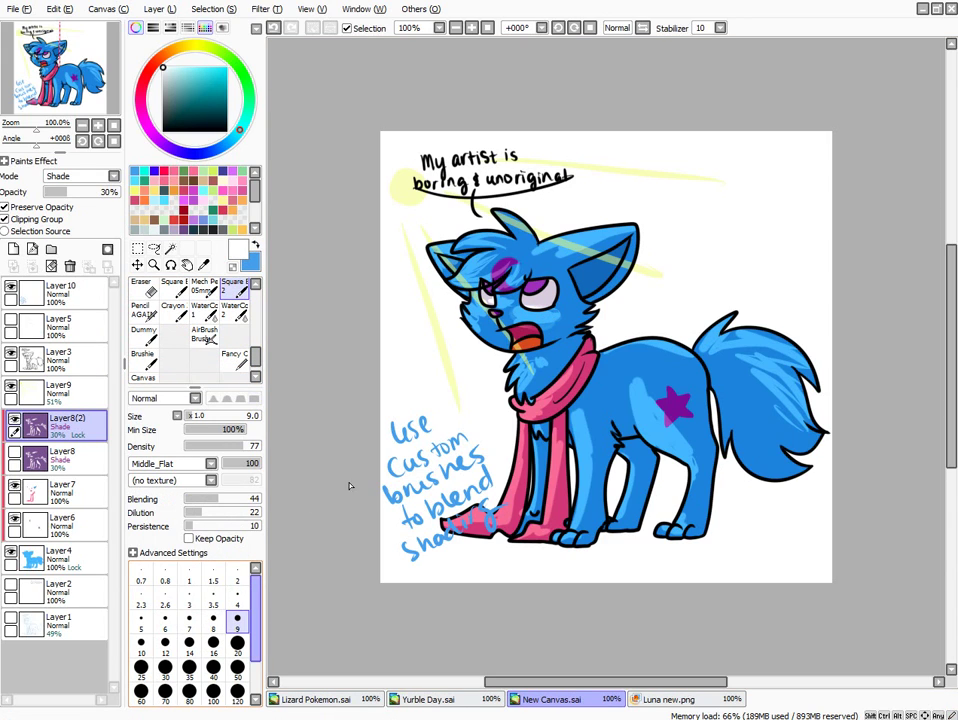
pyautogui.moveTo(516, 302); pyautogui.dragTo(557, 309)
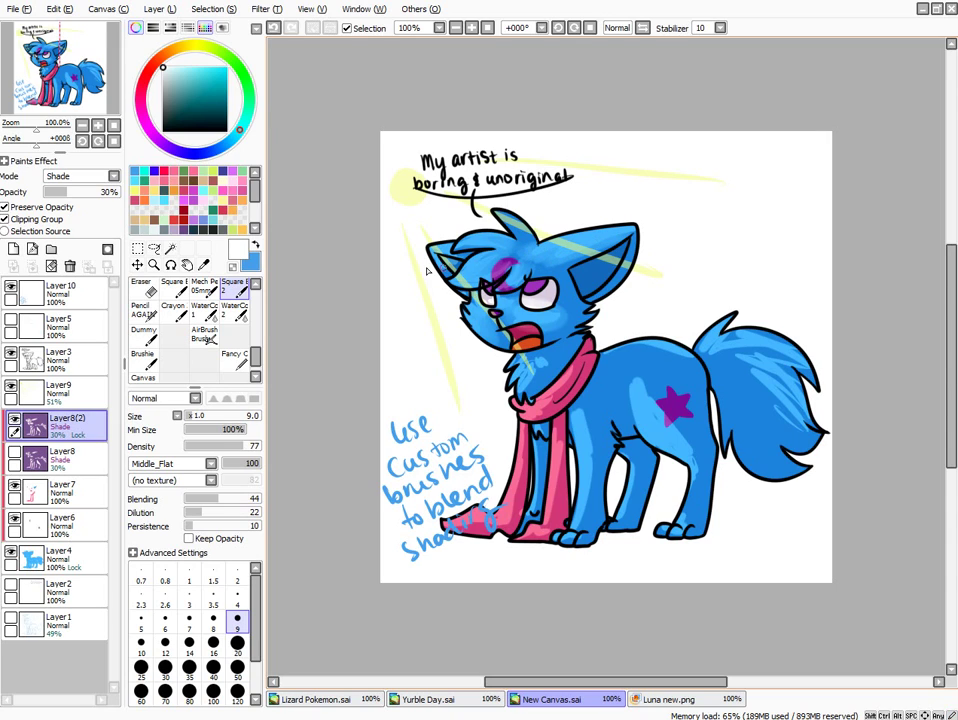
# Blend the shading on the scarf, legs, body and tail with the same brush at size 16
pyautogui.click(213, 643)
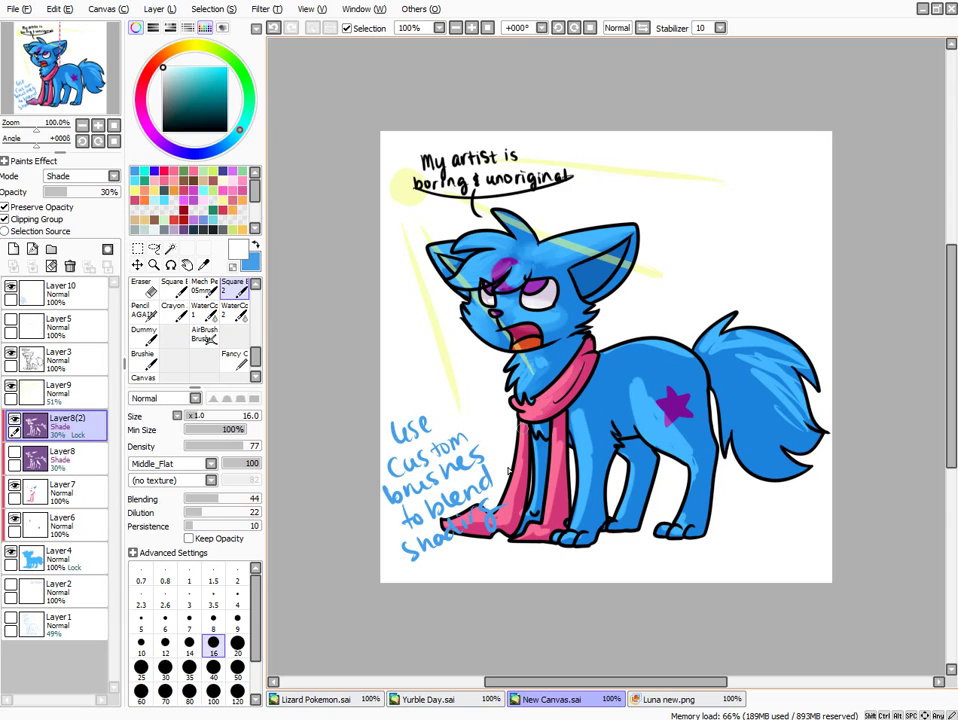
pyautogui.moveTo(483, 518)
pyautogui.mouseDown()
pyautogui.moveTo(527, 463)
pyautogui.moveTo(530, 483)
pyautogui.moveTo(559, 455)
pyautogui.moveTo(546, 530)
pyautogui.moveTo(564, 452)
pyautogui.moveTo(530, 539)
pyautogui.mouseUp()
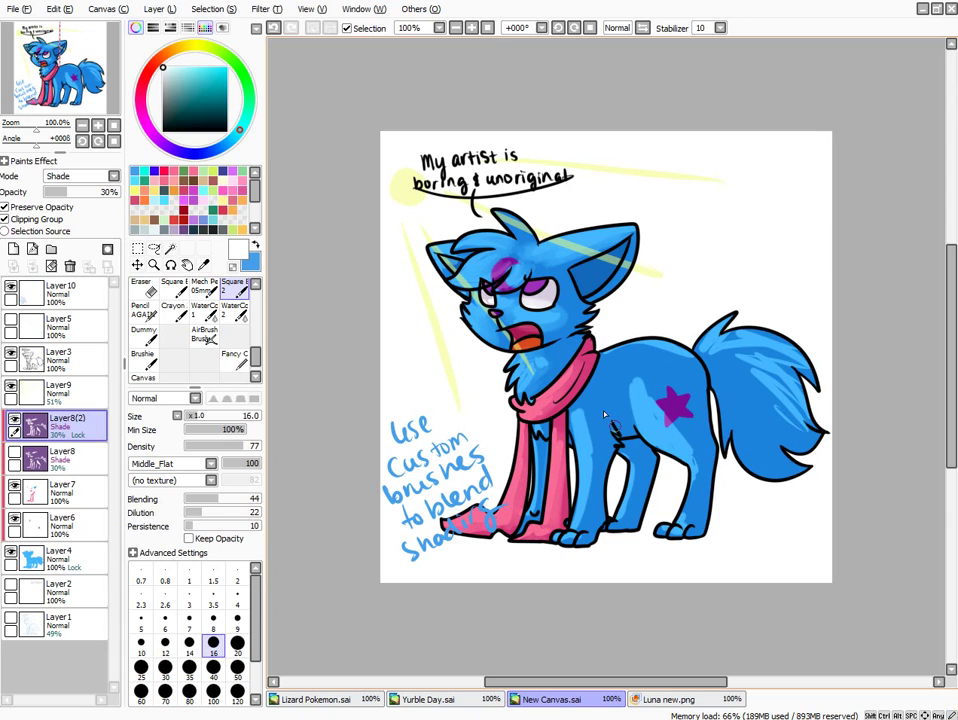
pyautogui.moveTo(603, 412); pyautogui.dragTo(600, 466)
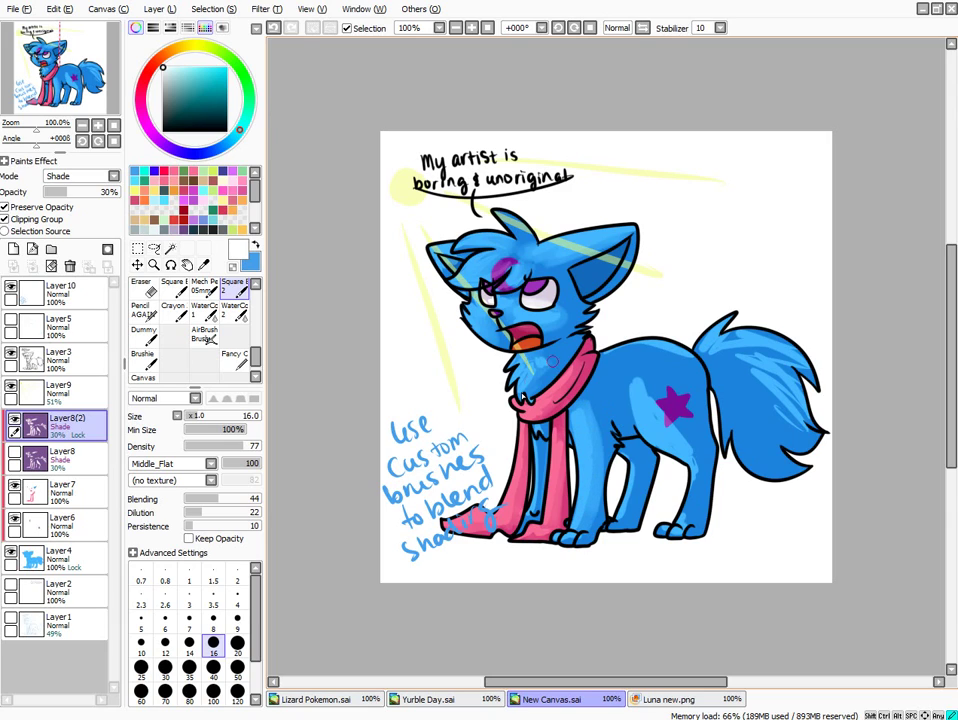
pyautogui.moveTo(630, 386)
pyautogui.mouseDown()
pyautogui.moveTo(638, 421)
pyautogui.moveTo(676, 432)
pyautogui.moveTo(699, 473)
pyautogui.mouseUp()
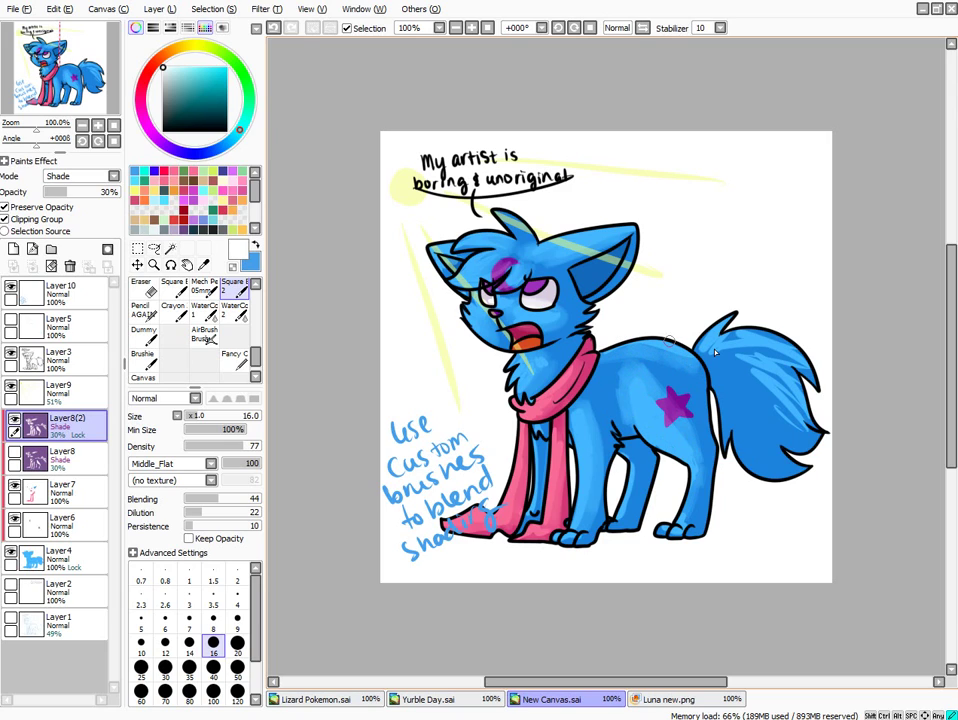
pyautogui.moveTo(728, 348)
pyautogui.mouseDown()
pyautogui.moveTo(781, 375)
pyautogui.moveTo(779, 395)
pyautogui.moveTo(768, 388)
pyautogui.moveTo(801, 440)
pyautogui.mouseUp()
pyautogui.moveTo(768, 348)
pyautogui.mouseDown()
pyautogui.moveTo(804, 384)
pyautogui.moveTo(808, 376)
pyautogui.mouseUp()
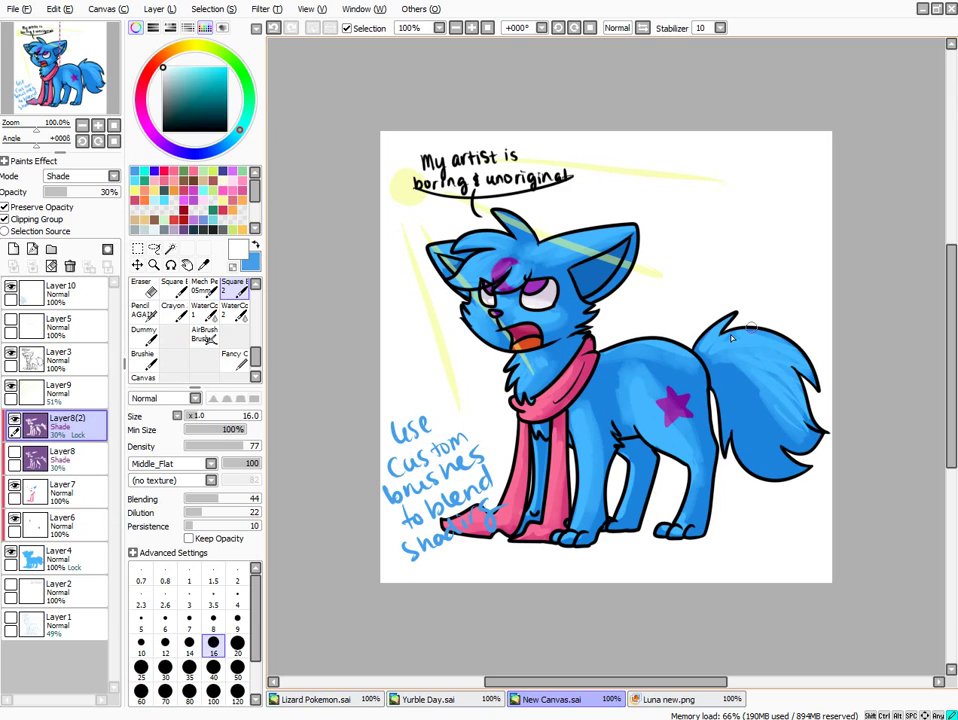
# Turn off Preserve Opacity for Layer8(2) and soften the shading on the tail, chest and front leg
pyautogui.click(63, 208)
pyautogui.moveTo(768, 408); pyautogui.dragTo(796, 441)
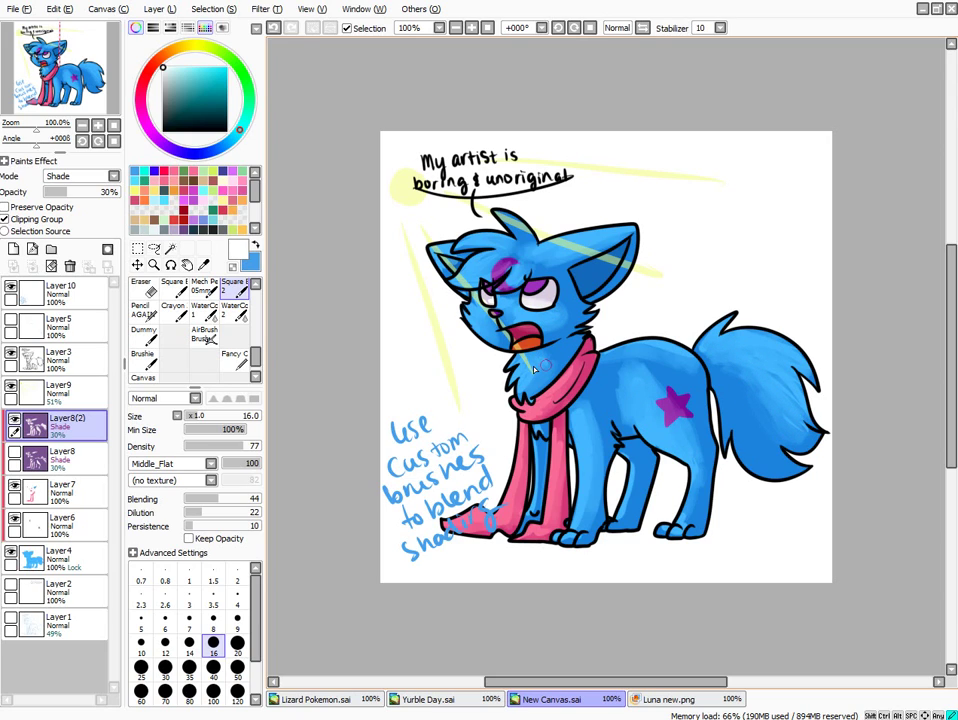
pyautogui.moveTo(539, 460); pyautogui.dragTo(535, 500)
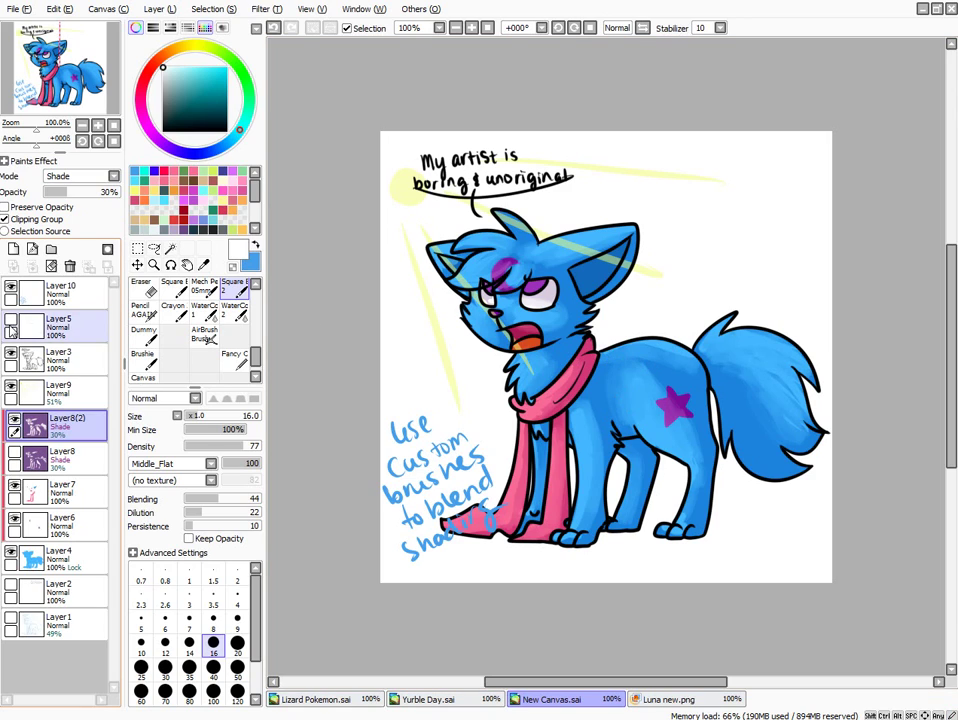
# Hide the light source layer and the handwritten brush tip layer, and smooth the tail's shading further
pyautogui.click(11, 387)
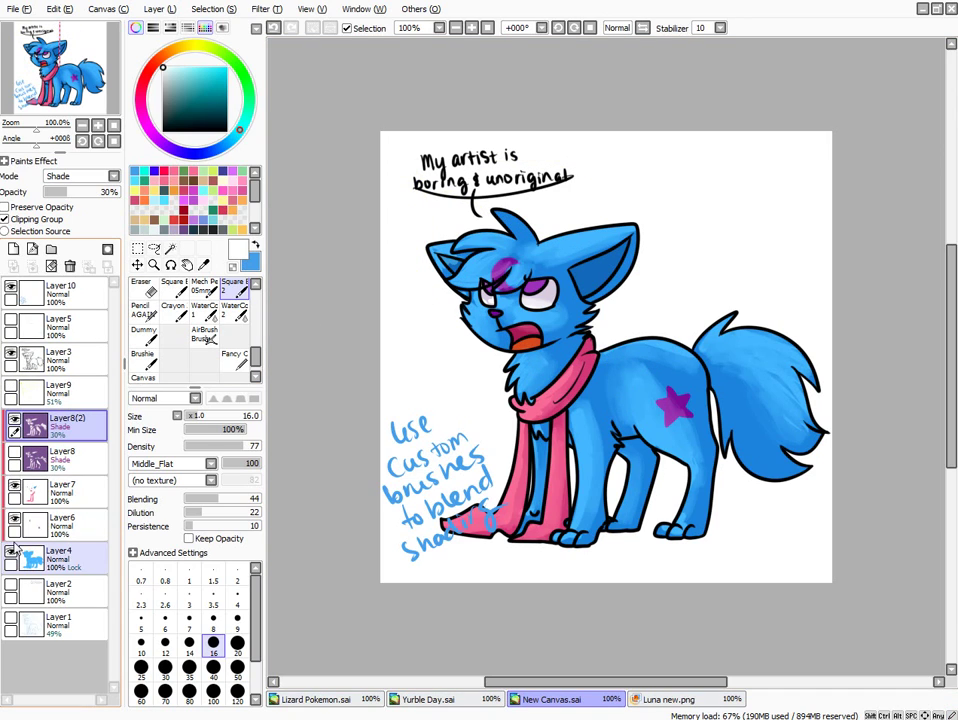
pyautogui.click(11, 287)
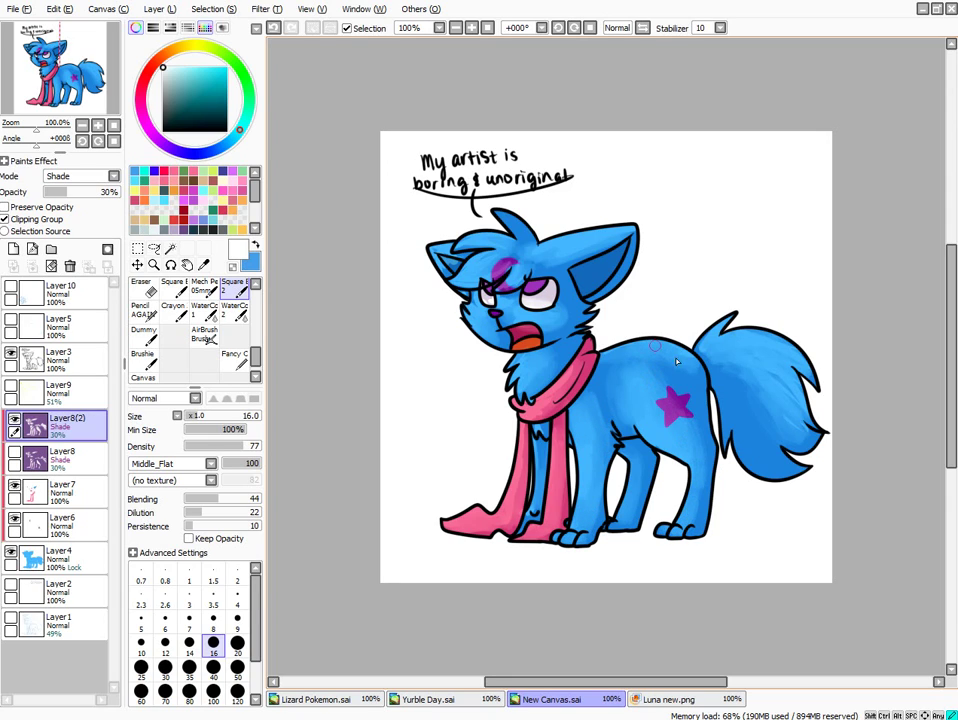
pyautogui.moveTo(732, 377)
pyautogui.mouseDown()
pyautogui.moveTo(740, 452)
pyautogui.moveTo(796, 437)
pyautogui.moveTo(788, 399)
pyautogui.moveTo(762, 358)
pyautogui.moveTo(809, 389)
pyautogui.mouseUp()
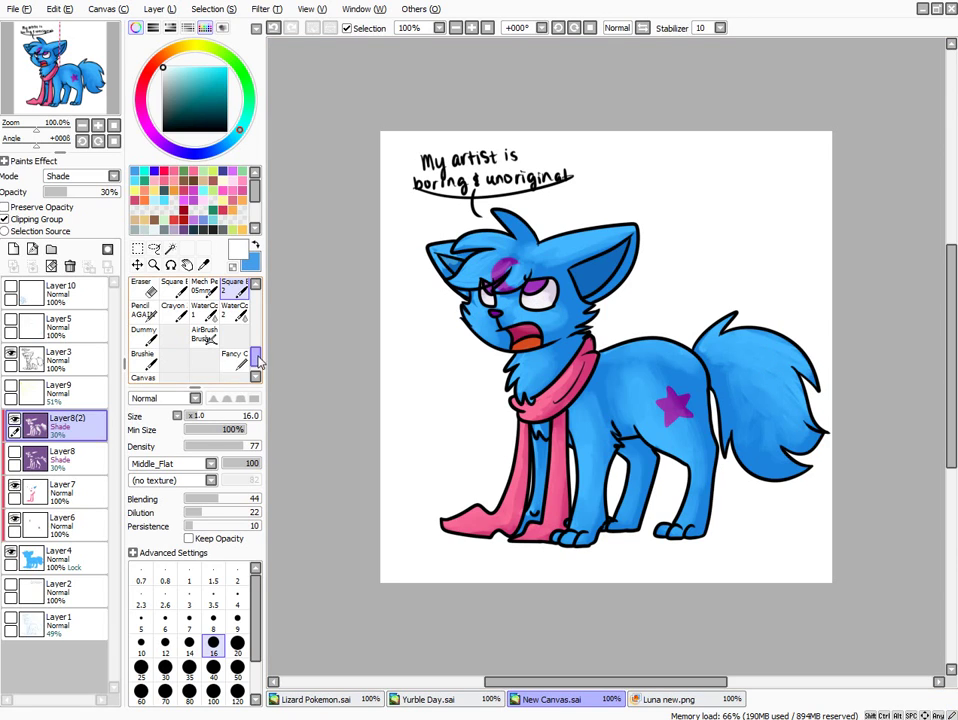
# On a new layer, handwrite "Remember: white doesn't show on multiply/shade layers!" in blue beside the character with the size 3.5 Pencil
pyautogui.scroll(3, 152, 292)
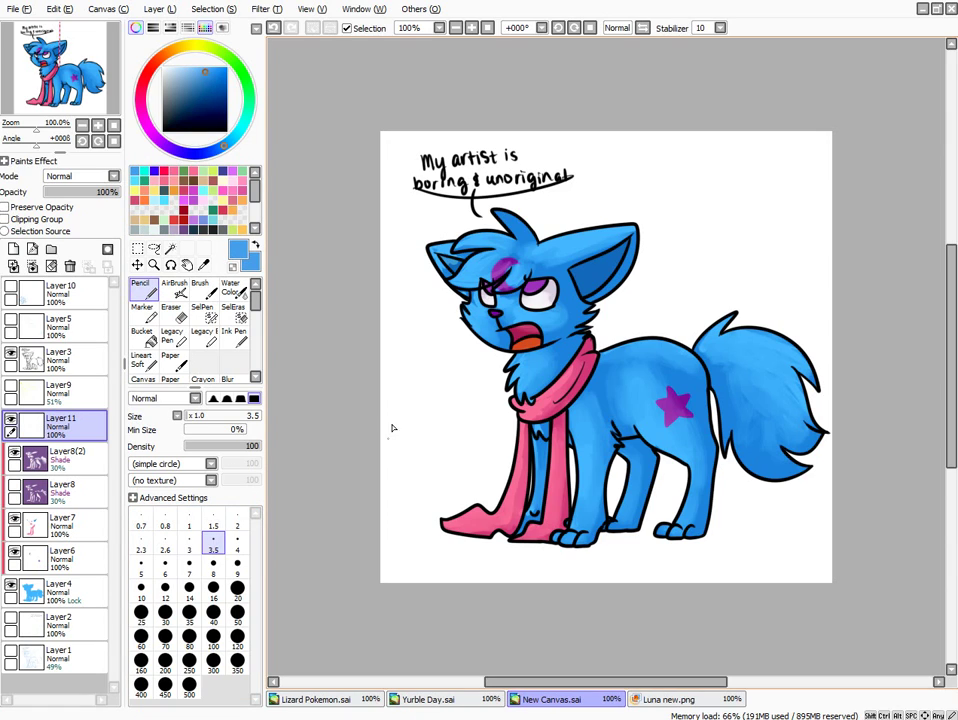
pyautogui.moveTo(400, 432)
pyautogui.mouseDown()
pyautogui.moveTo(397, 415)
pyautogui.moveTo(464, 389)
pyautogui.mouseUp()
pyautogui.moveTo(403, 443)
pyautogui.mouseDown()
pyautogui.moveTo(424, 444)
pyautogui.moveTo(462, 420)
pyautogui.mouseUp()
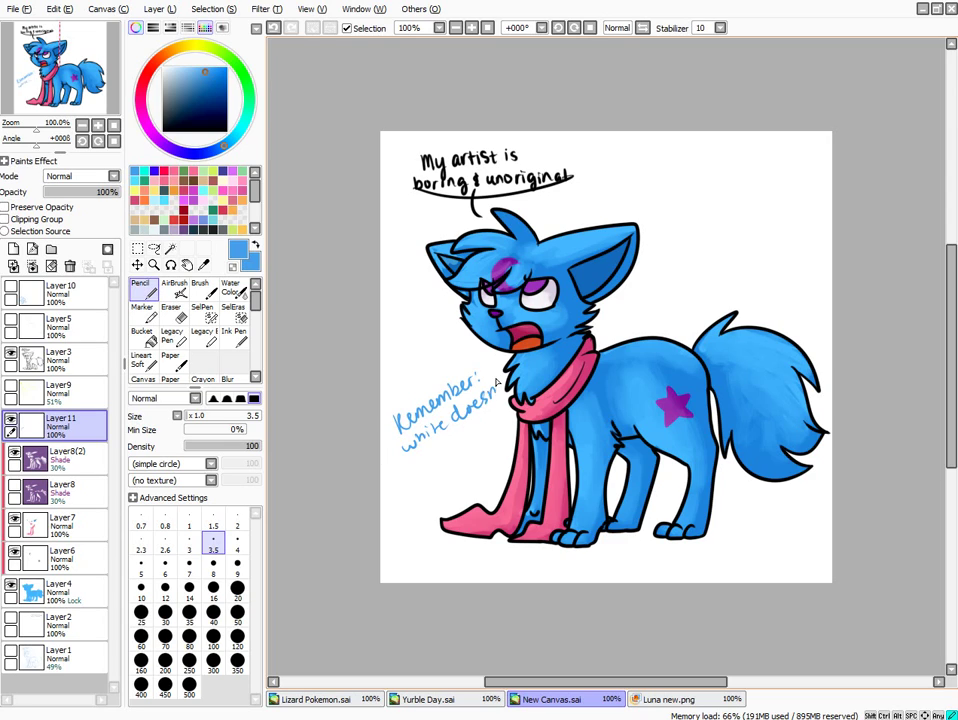
pyautogui.moveTo(401, 462); pyautogui.dragTo(394, 475)
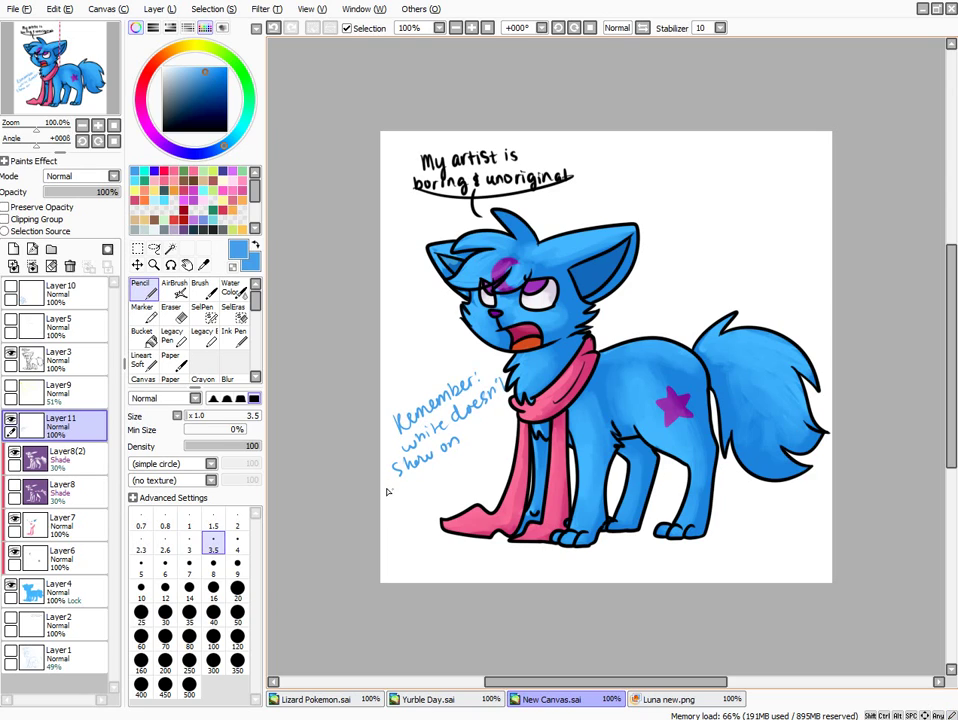
pyautogui.moveTo(388, 496); pyautogui.dragTo(401, 491)
pyautogui.moveTo(453, 482); pyautogui.dragTo(457, 464)
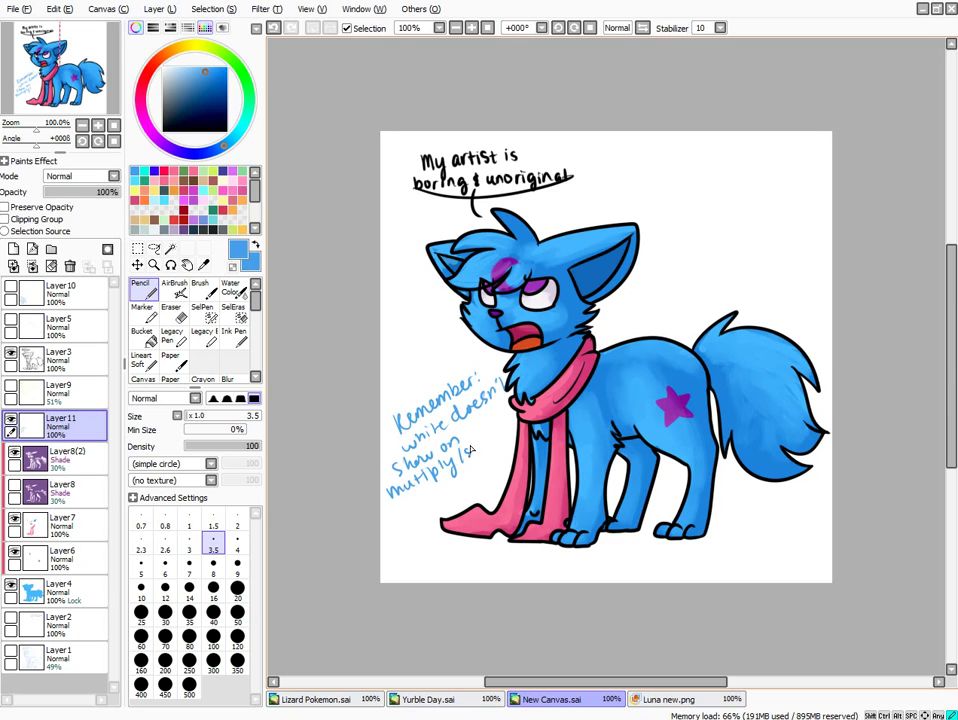
pyautogui.moveTo(505, 428); pyautogui.dragTo(510, 434)
pyautogui.moveTo(404, 497)
pyautogui.mouseDown()
pyautogui.moveTo(401, 512)
pyautogui.moveTo(419, 511)
pyautogui.mouseUp()
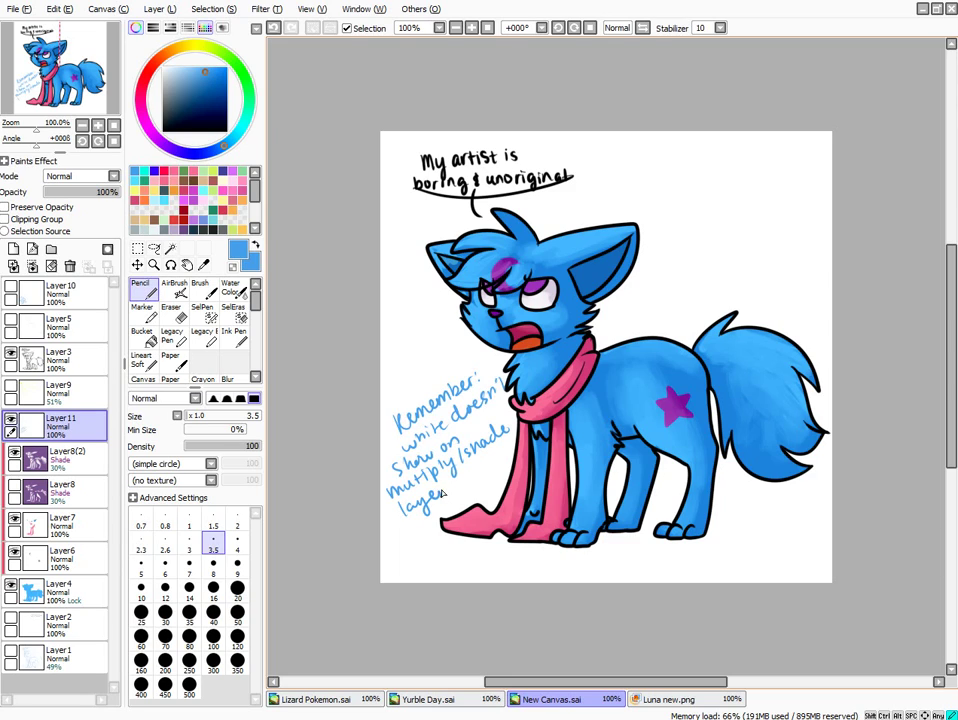
pyautogui.click(456, 488)
# Handwrite "(It's good for blending)" below the reminder about white
pyautogui.moveTo(400, 529)
pyautogui.mouseDown()
pyautogui.moveTo(397, 546)
pyautogui.moveTo(406, 544)
pyautogui.mouseUp()
pyautogui.moveTo(413, 535); pyautogui.dragTo(420, 543)
pyautogui.moveTo(428, 530)
pyautogui.mouseDown()
pyautogui.moveTo(412, 566)
pyautogui.moveTo(429, 579)
pyautogui.moveTo(453, 568)
pyautogui.mouseUp()
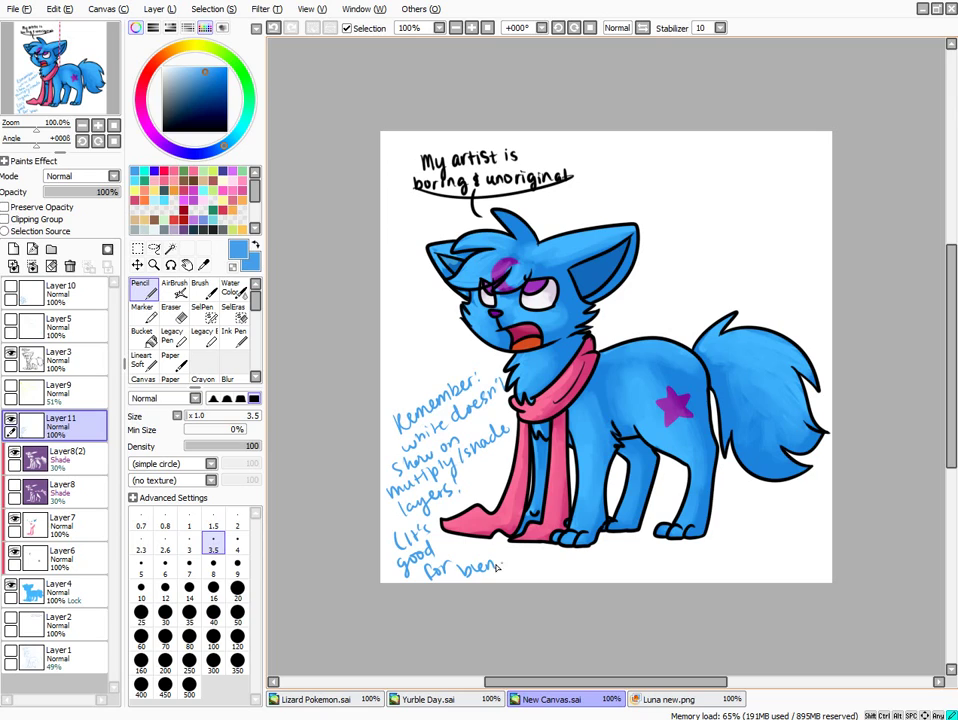
pyautogui.moveTo(533, 553)
pyautogui.mouseDown()
pyautogui.moveTo(530, 572)
pyautogui.moveTo(546, 570)
pyautogui.mouseUp()
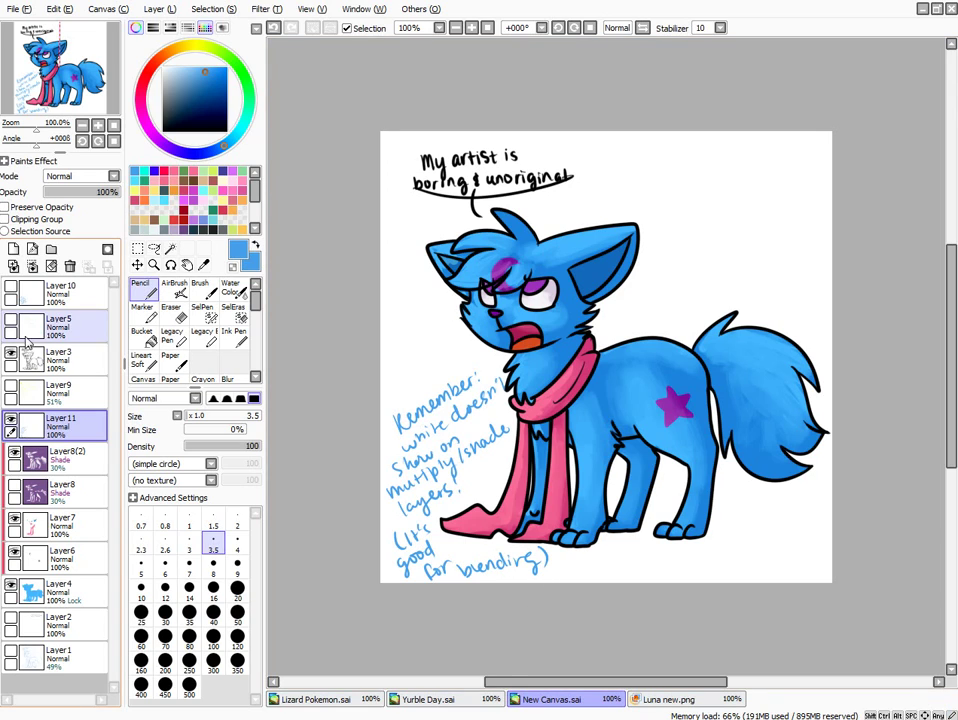
# Add a layer clipped to the lineart on Layer3 and fill it with dark blue to recolor the outlines
pyautogui.click(62, 357)
pyautogui.click(14, 250)
pyautogui.click(9, 219)
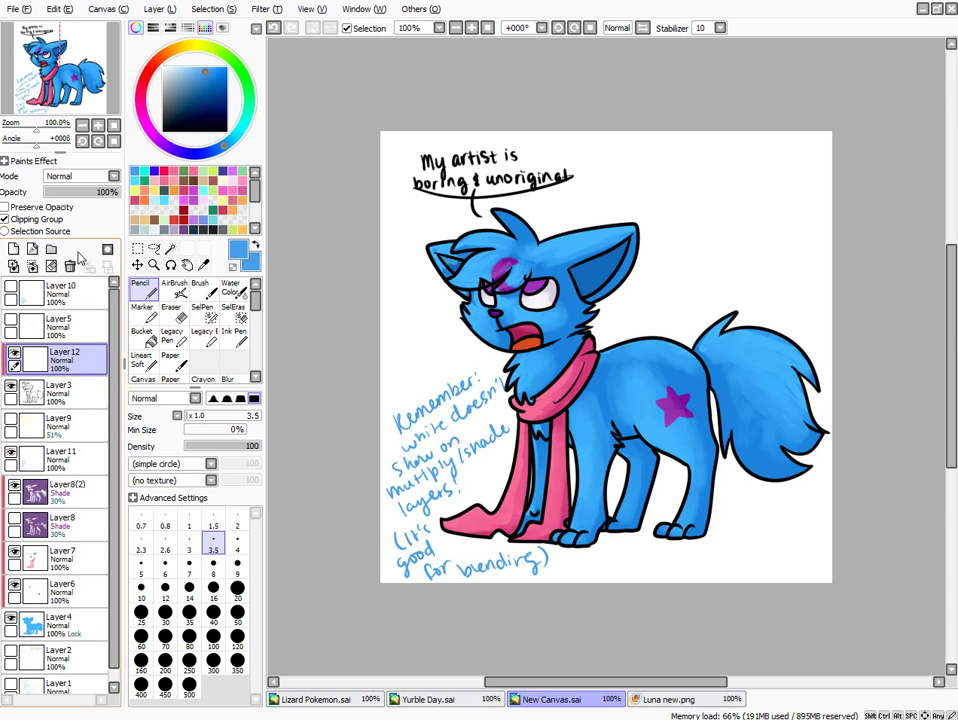
pyautogui.rightClick(571, 280)
pyautogui.moveTo(204, 89); pyautogui.dragTo(187, 103)
pyautogui.click(147, 338)
pyautogui.click(602, 347)
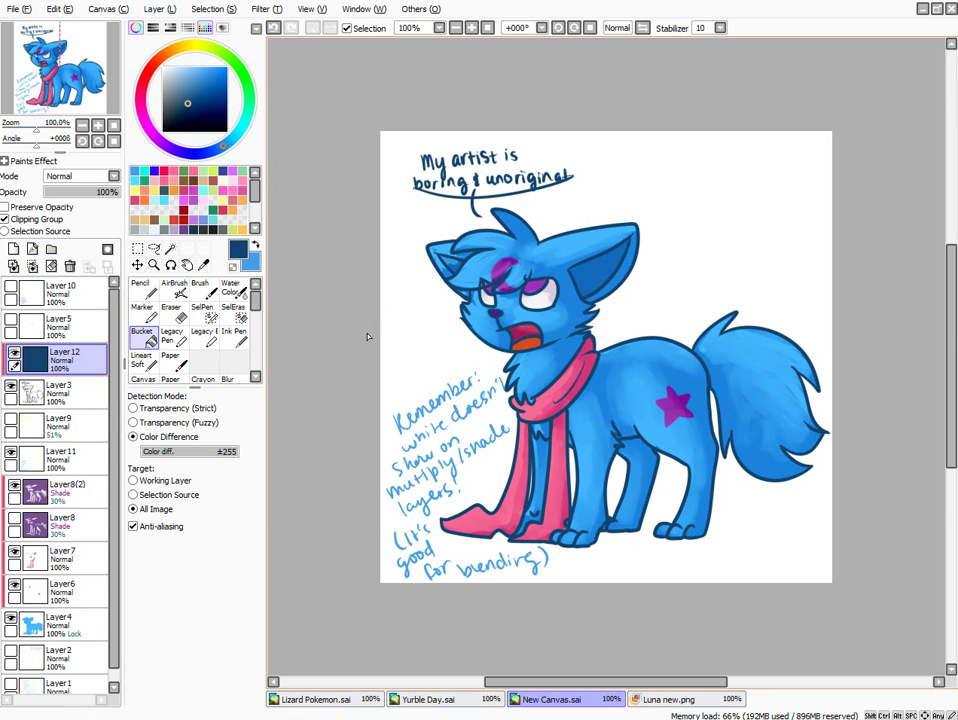
# On a new layer above the lineart color, handwrite "always use a darker" in dark blue with the Pencil near the canvas's upper-right corner
pyautogui.click(13, 249)
pyautogui.click(143, 290)
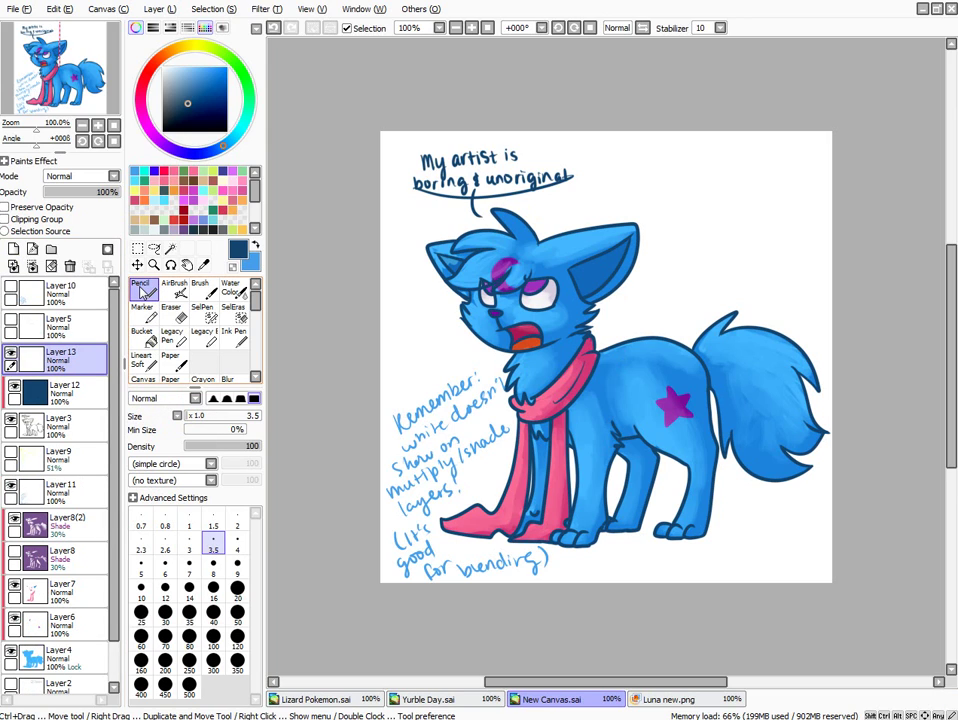
pyautogui.moveTo(658, 178)
pyautogui.mouseDown()
pyautogui.moveTo(690, 164)
pyautogui.moveTo(720, 168)
pyautogui.mouseUp()
pyautogui.moveTo(682, 201); pyautogui.dragTo(751, 187)
pyautogui.hotkey('ctrl', 'z')
pyautogui.moveTo(769, 168); pyautogui.dragTo(816, 149)
# Complete the note by handwriting "color for colored lineart" below its first words
pyautogui.moveTo(671, 234); pyautogui.dragTo(670, 247)
pyautogui.moveTo(681, 236); pyautogui.dragTo(682, 235)
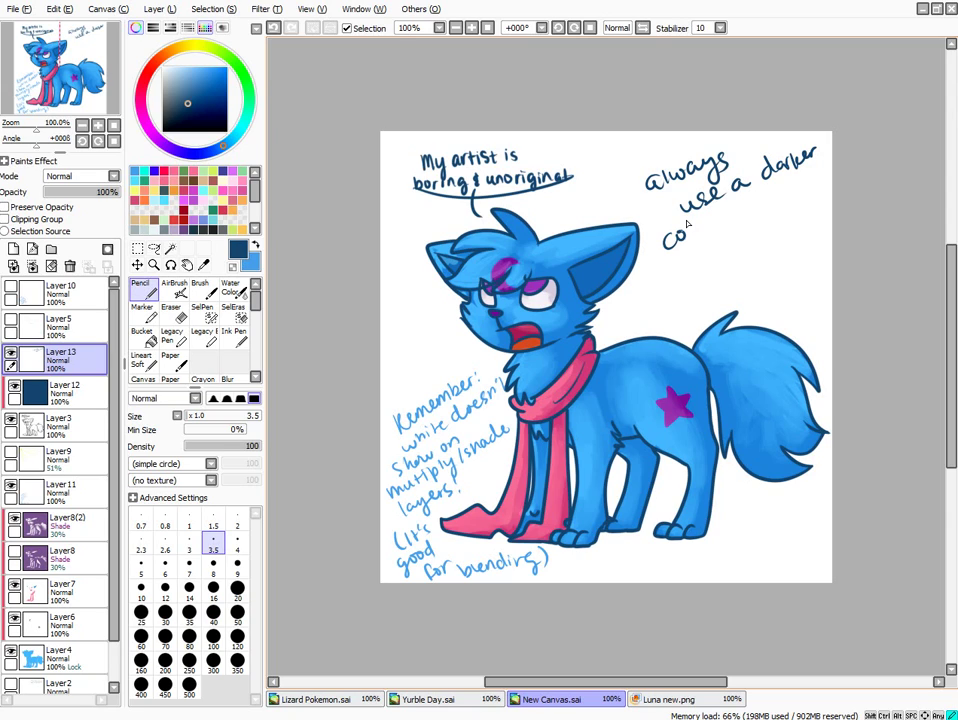
pyautogui.moveTo(741, 192); pyautogui.dragTo(735, 220)
pyautogui.moveTo(755, 205); pyautogui.dragTo(788, 203)
pyautogui.moveTo(701, 252); pyautogui.dragTo(700, 268)
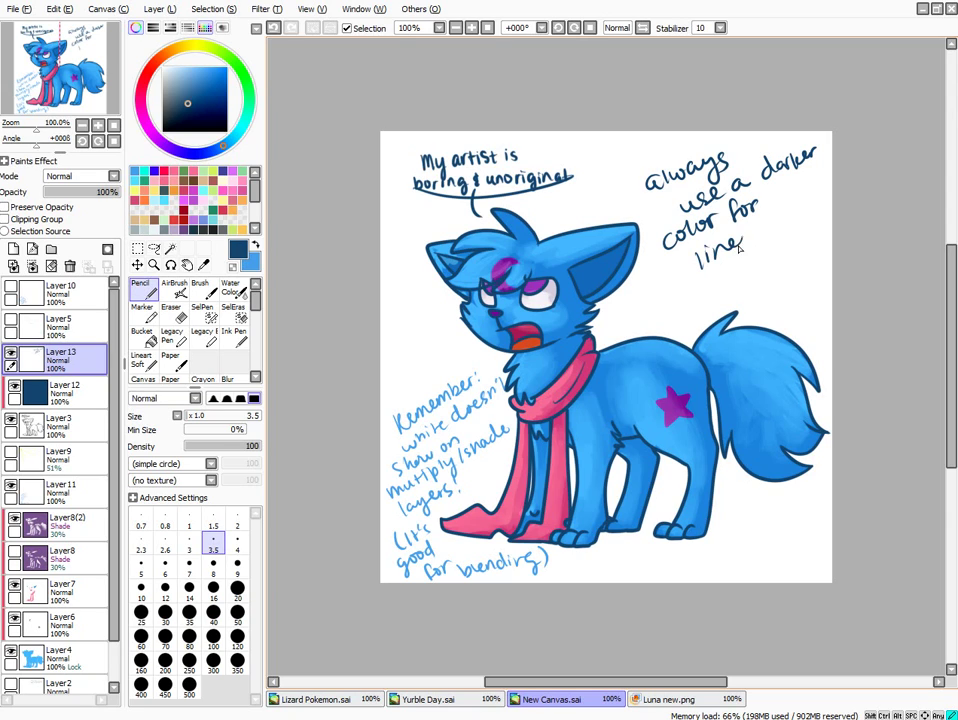
pyautogui.moveTo(640, 286); pyautogui.dragTo(642, 296)
pyautogui.moveTo(645, 287); pyautogui.dragTo(649, 287)
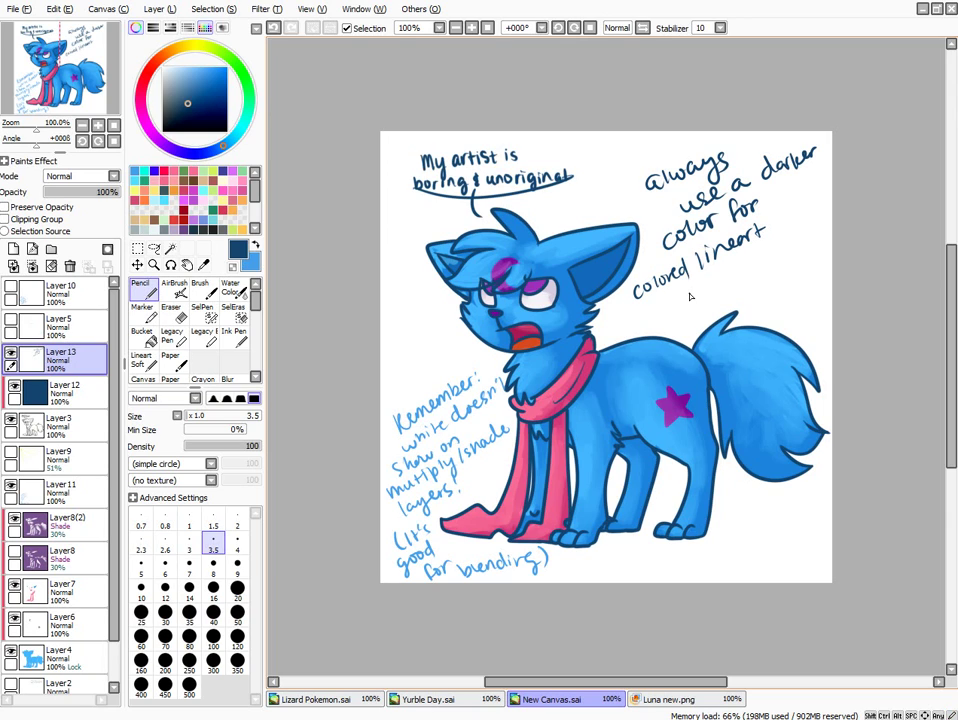
pyautogui.click(490, 718)
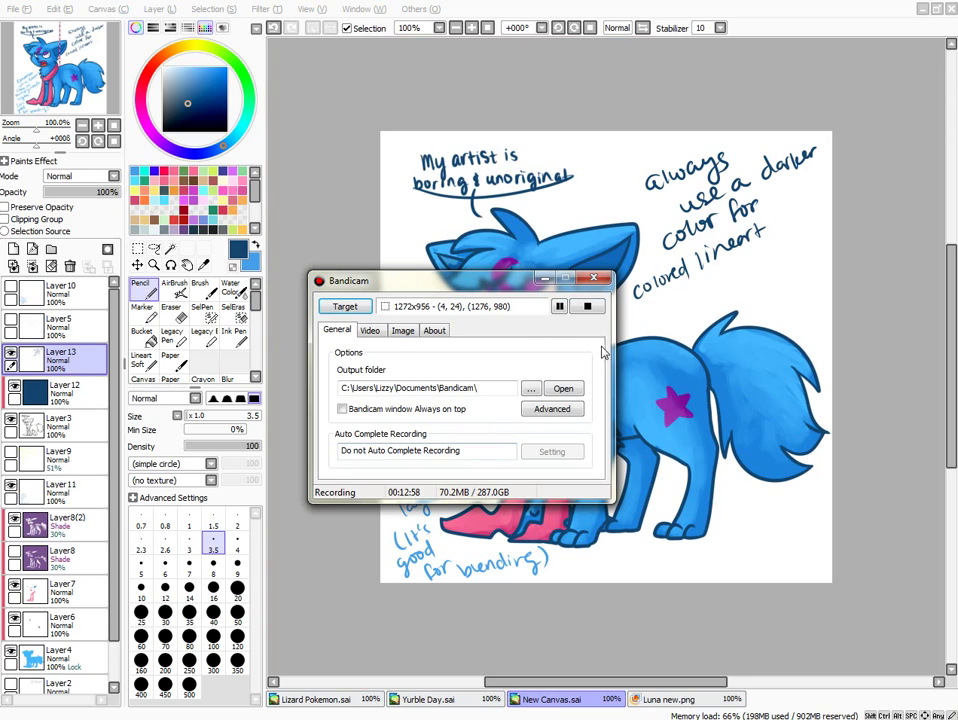